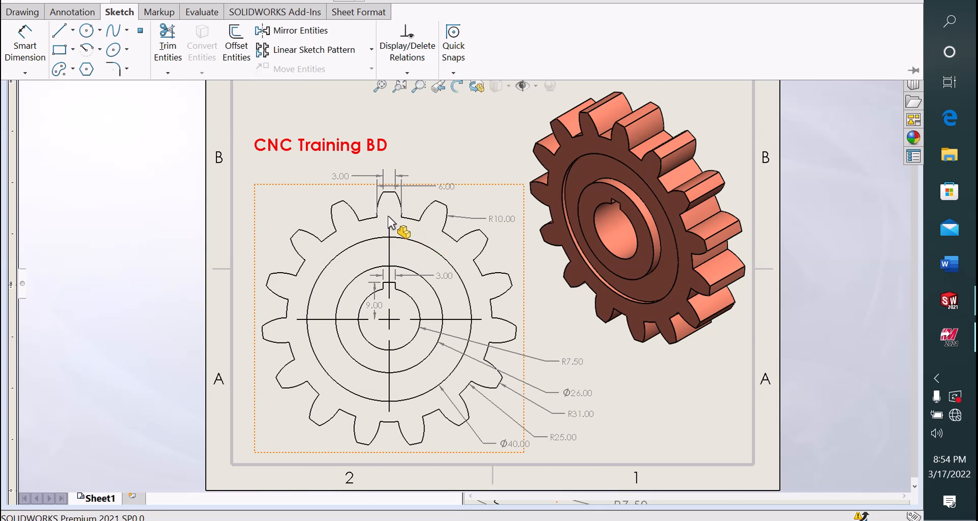
- Switch from the gear drawing to the Part4 window and start a sketch on the Front Plane
scroll(391, 223, down, 1)
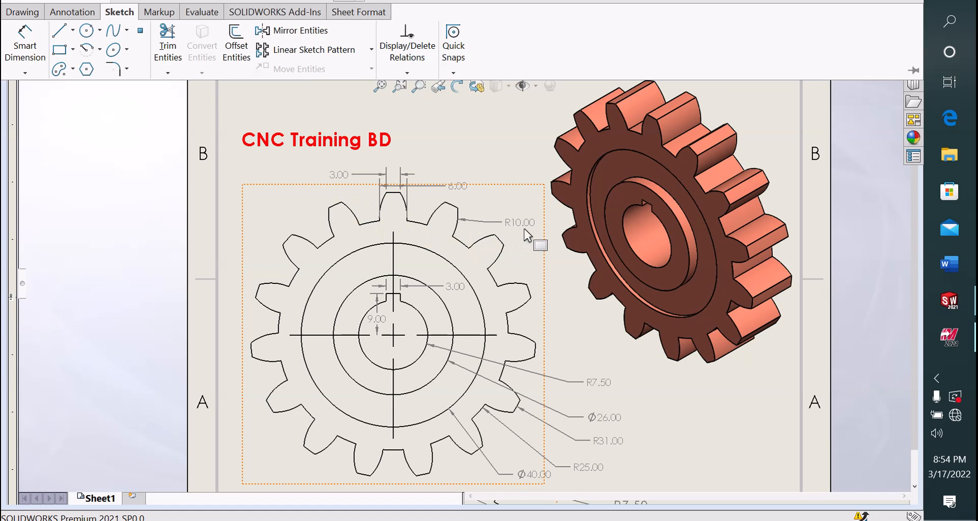
scroll(524, 228, up, 2)
scroll(502, 392, down, 2)
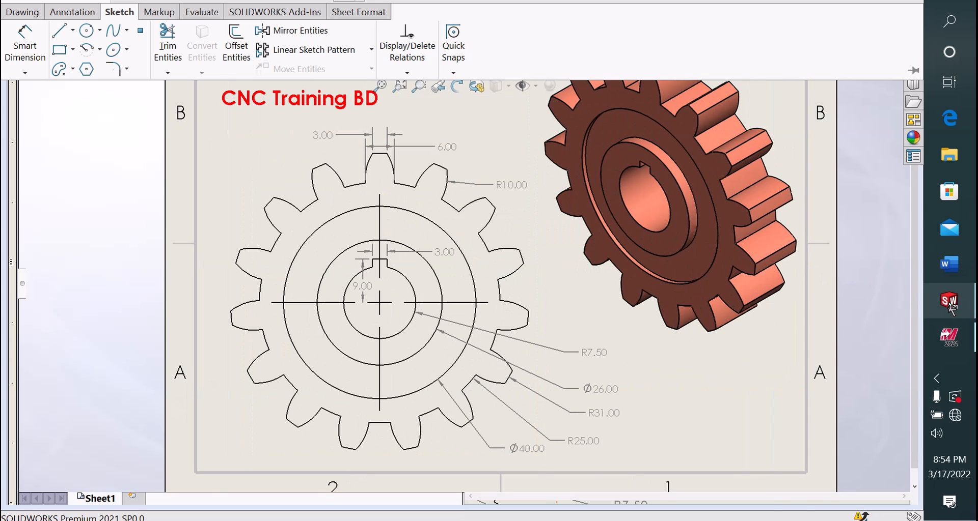
mouse_move(927, 308)
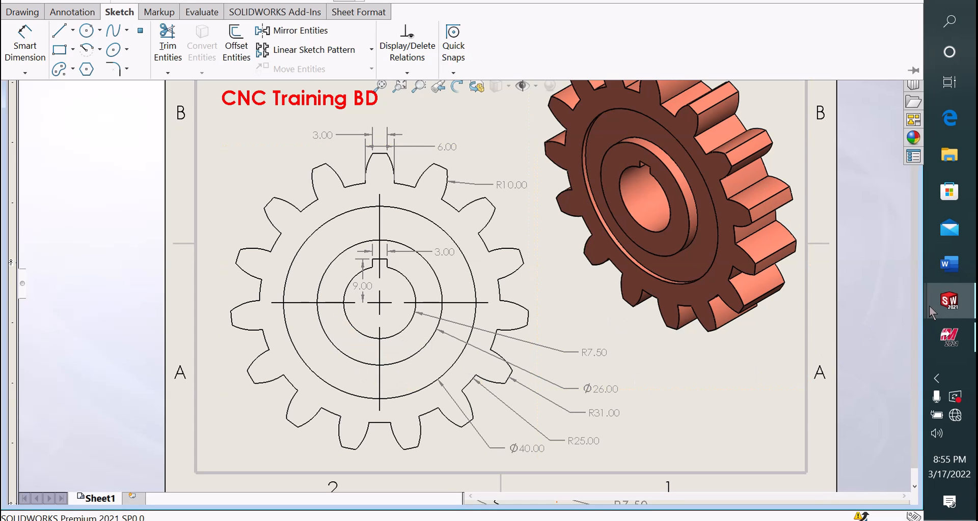
click(846, 363)
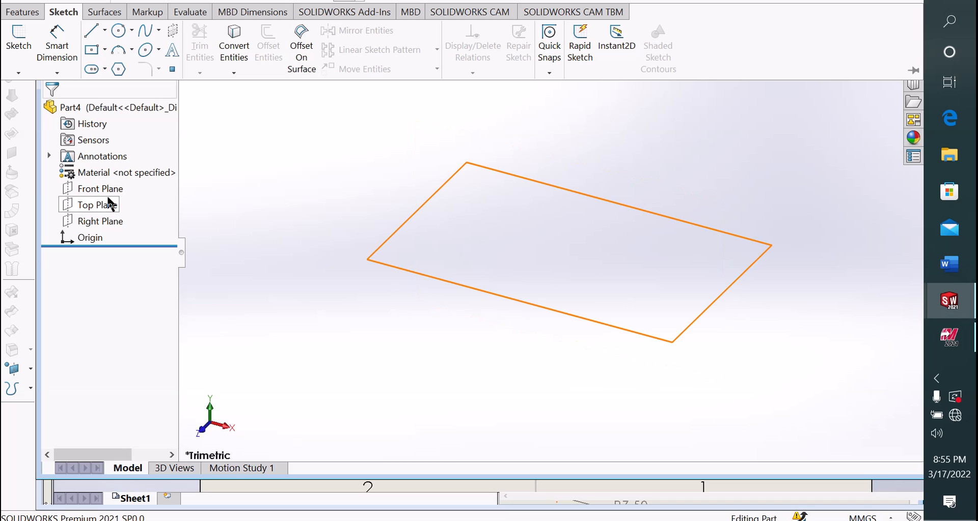
click(94, 190)
click(100, 173)
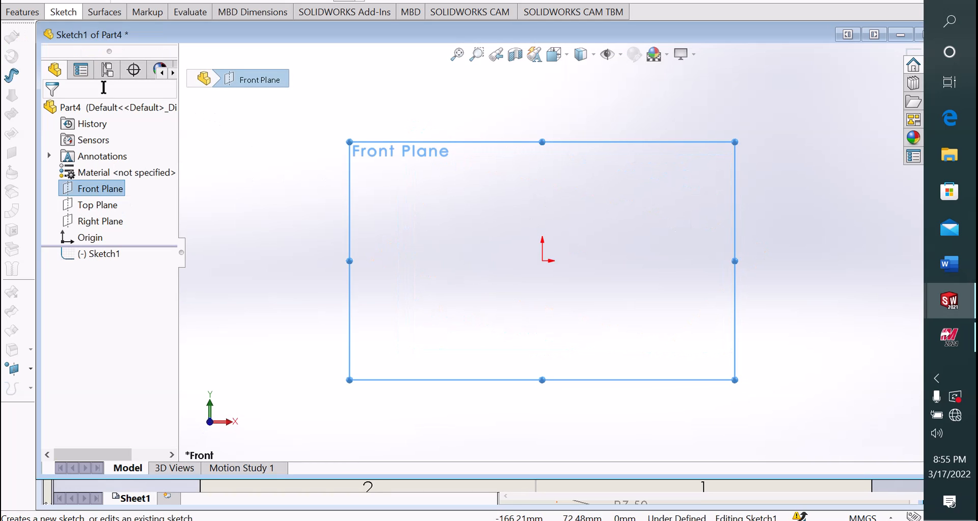
- Sketch five concentric circles centred on the origin with radii of about 24, 16, 38, 48 and 59 mm
click(62, 16)
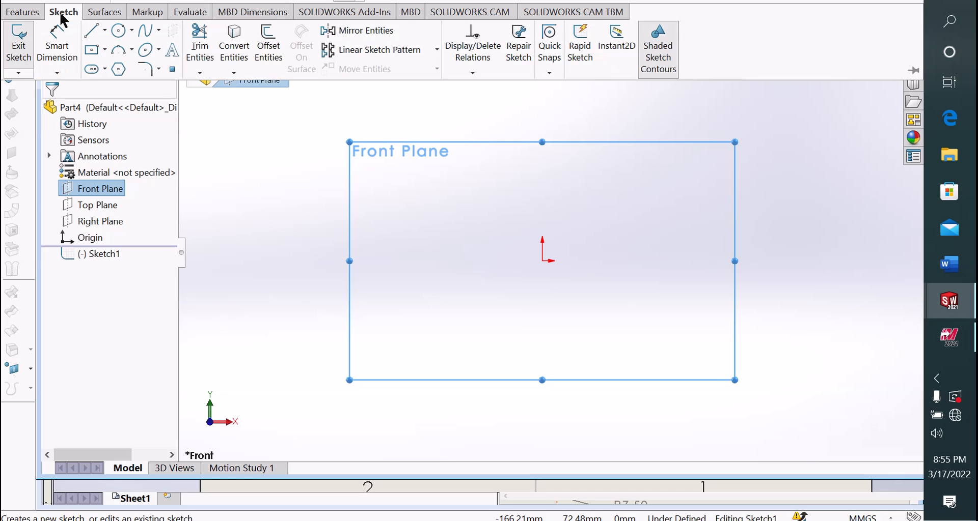
click(119, 31)
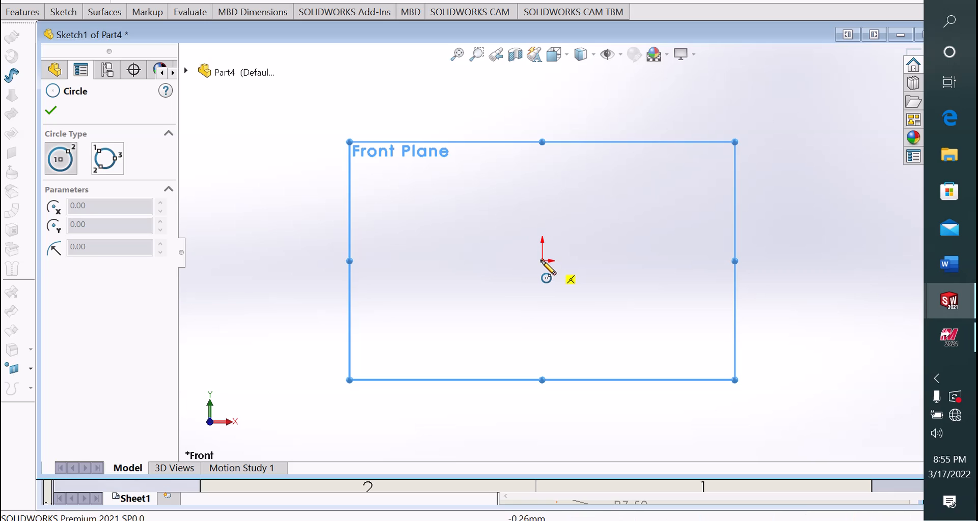
mouse_move(541, 261)
mouse_down()
mouse_move(559, 192)
mouse_move(558, 212)
mouse_up()
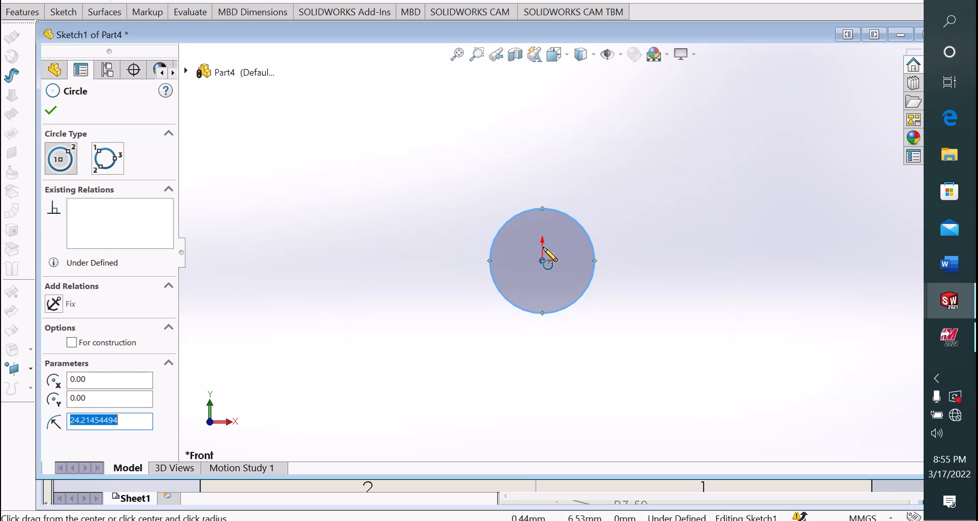
click(542, 261)
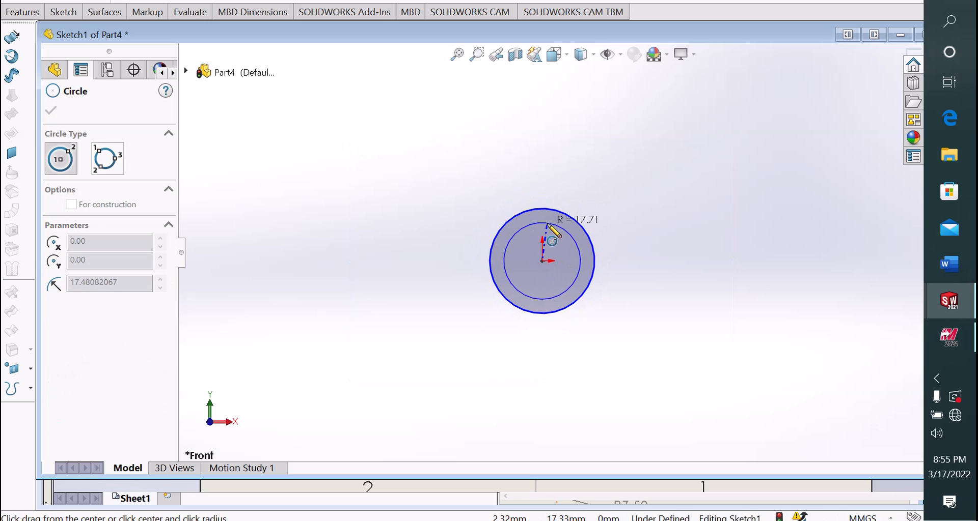
click(548, 230)
click(542, 261)
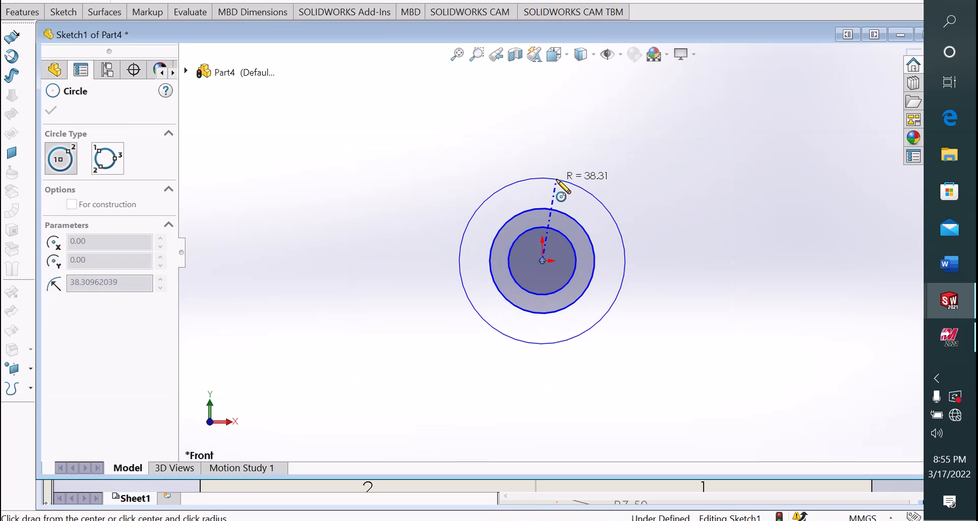
click(560, 182)
click(541, 260)
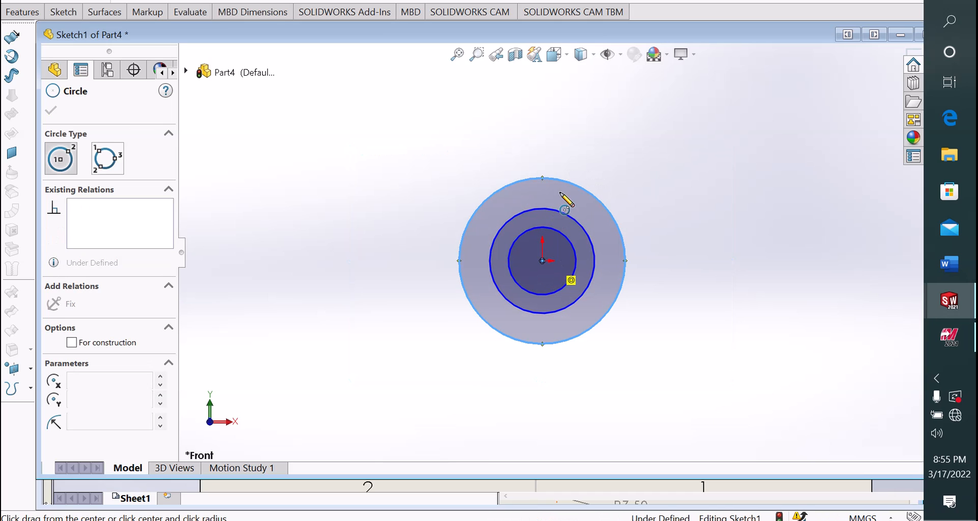
click(561, 162)
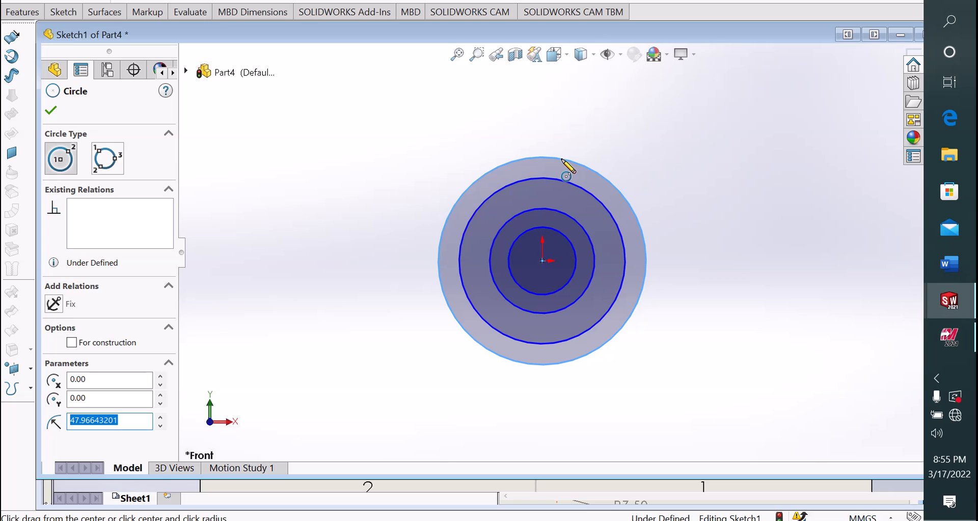
click(542, 261)
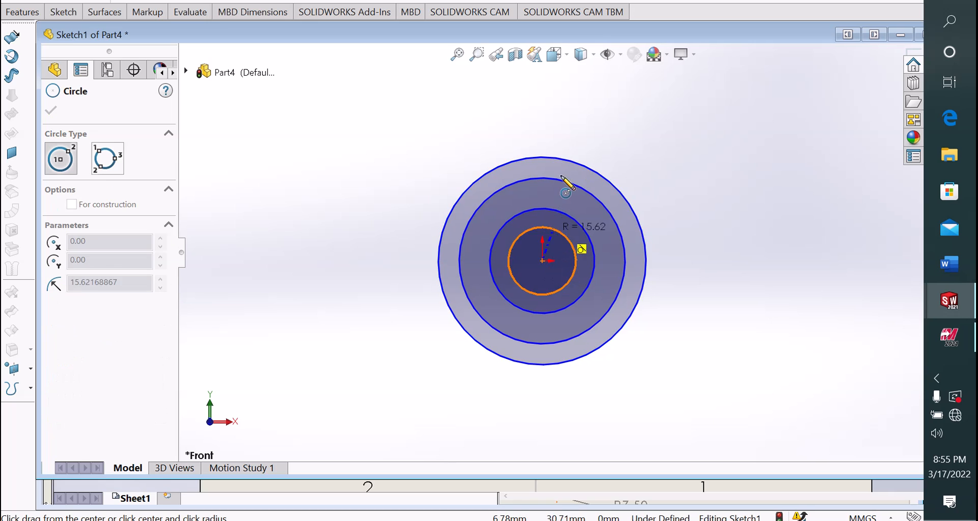
click(571, 135)
right_click(567, 136)
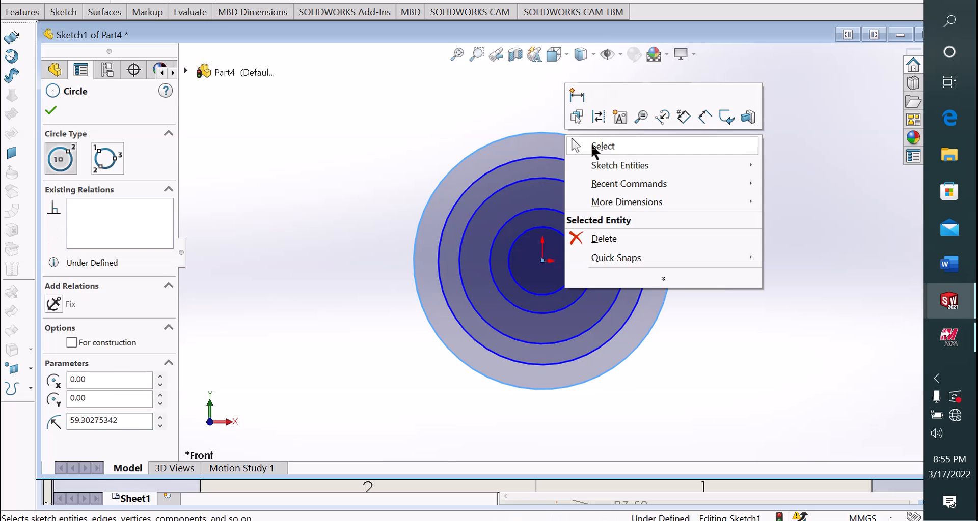
click(593, 147)
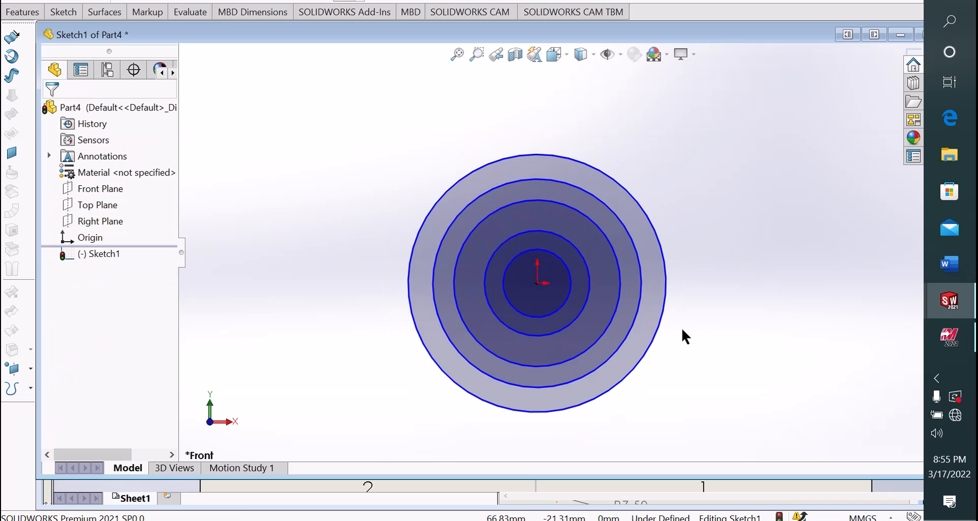
- Dimension the outermost circle with Smart Dimension and set its diameter to 62 mm
scroll(683, 332, down, 2)
click(66, 13)
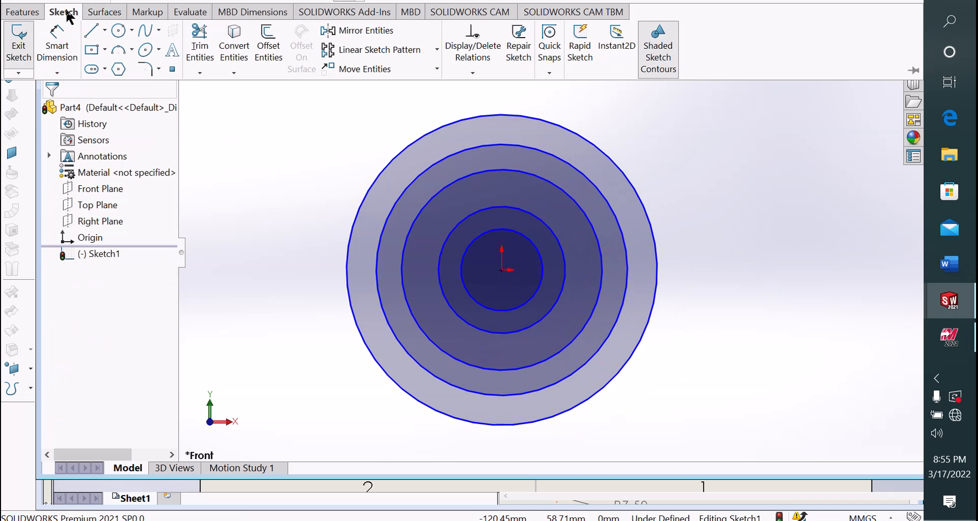
click(56, 41)
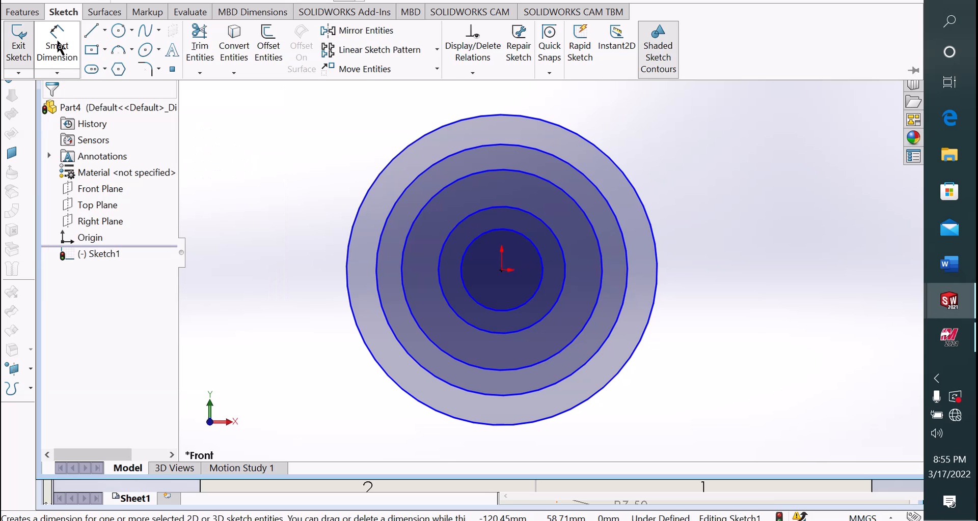
click(651, 339)
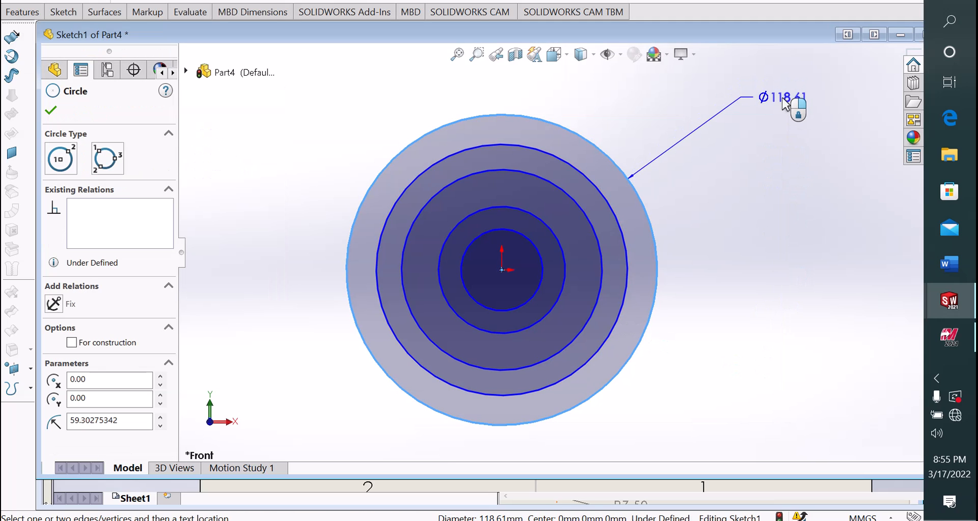
click(784, 103)
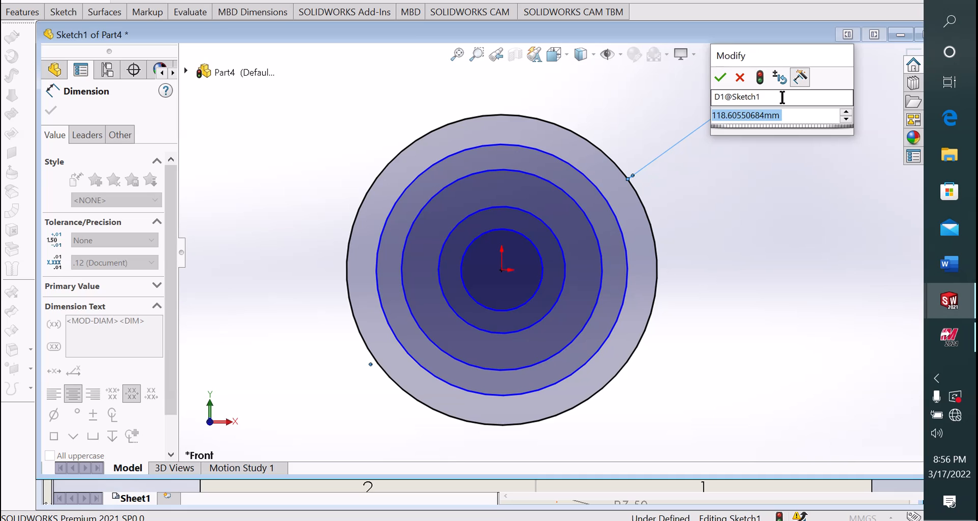
text(62)
key(Return)
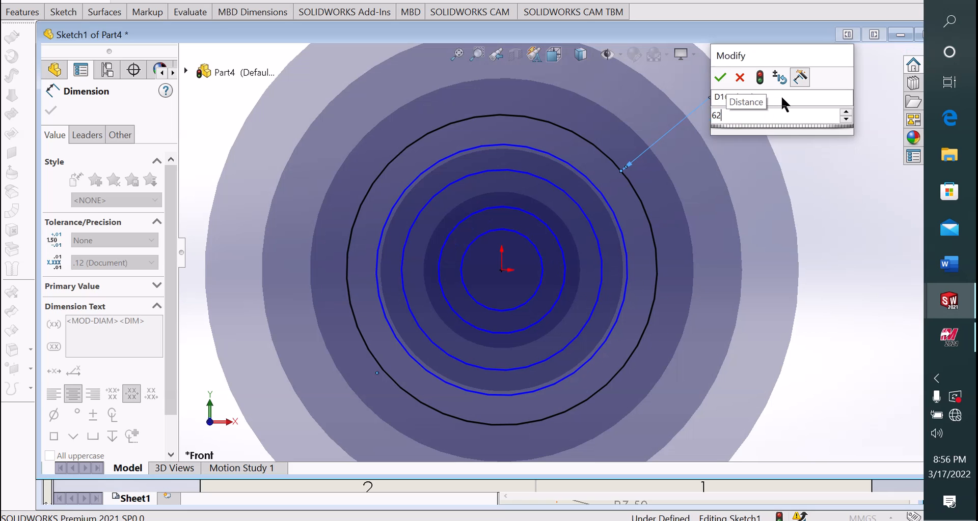
click(783, 104)
click(720, 215)
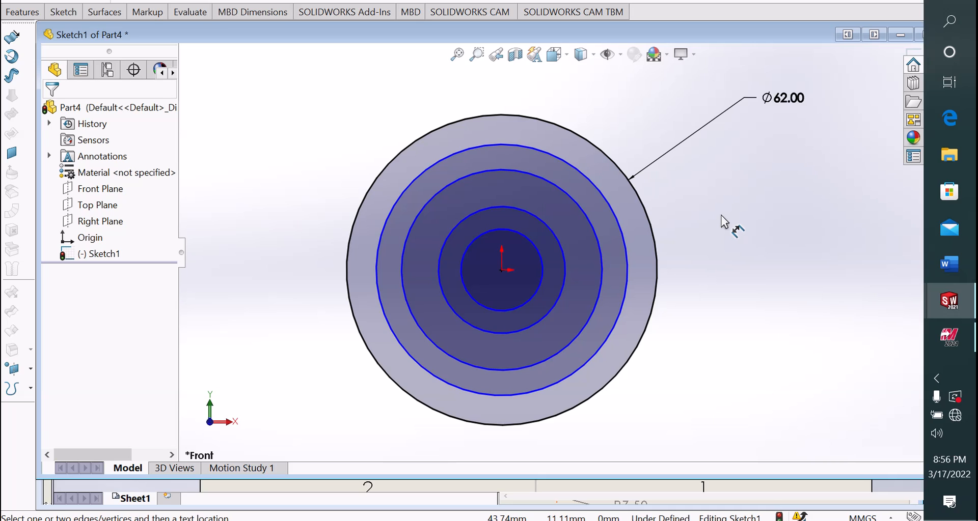
- Dimension the second-largest circle with a diameter of 50 mm
click(625, 243)
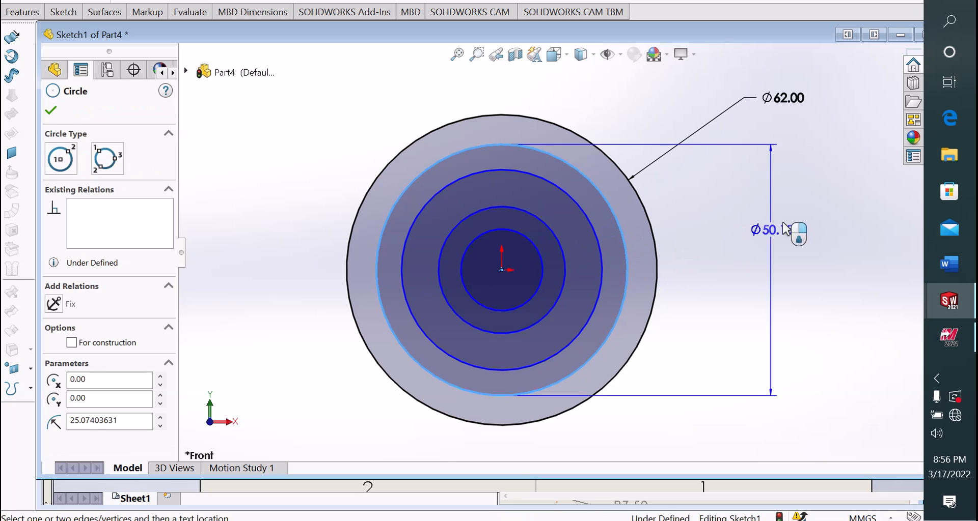
click(795, 149)
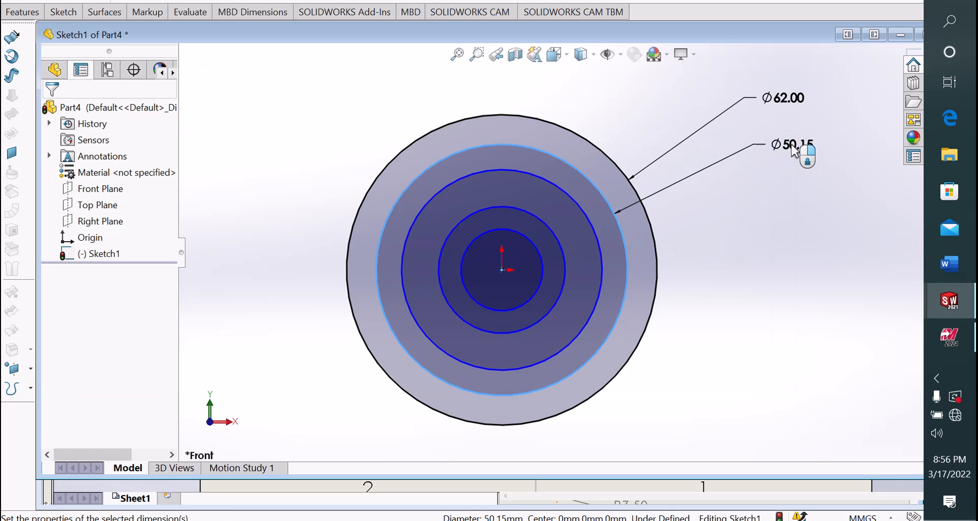
text(50)
key(Return)
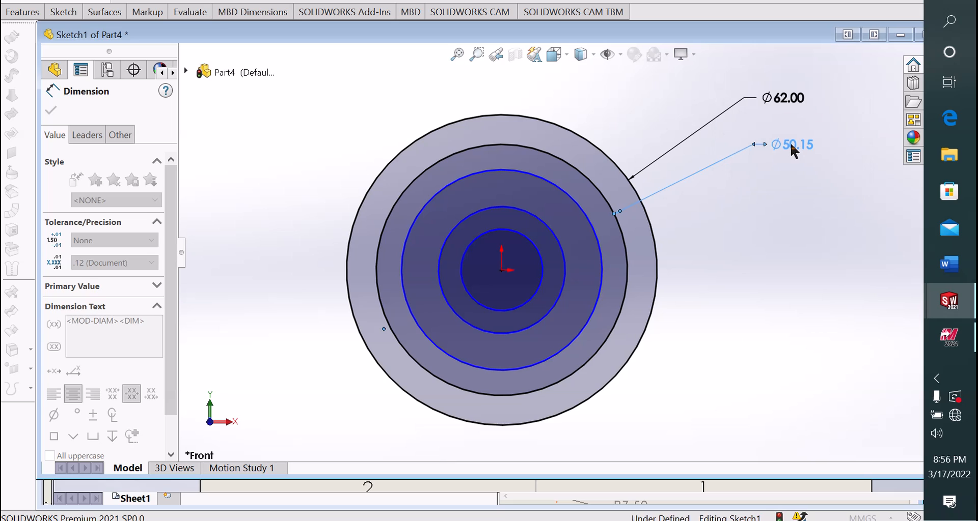
click(791, 225)
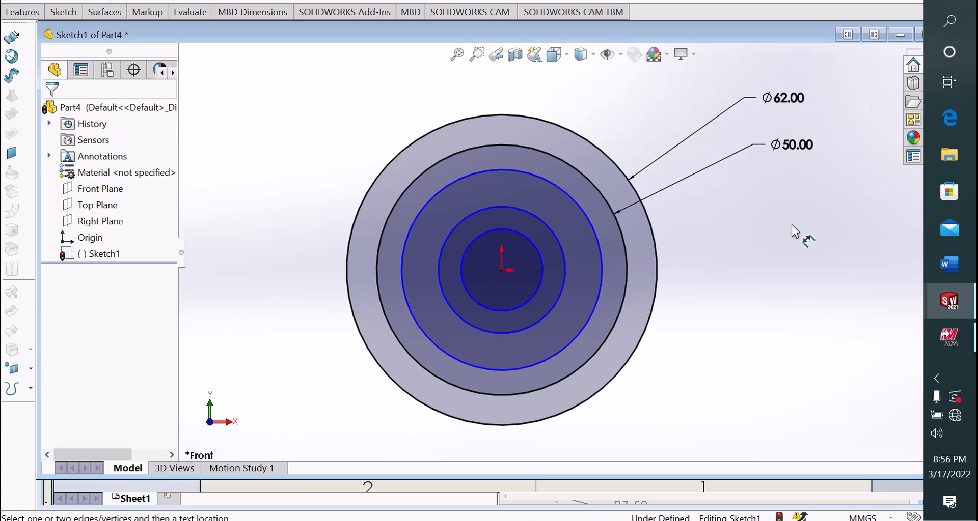
- Dimension the middle circle with a diameter of 40 mm
click(602, 279)
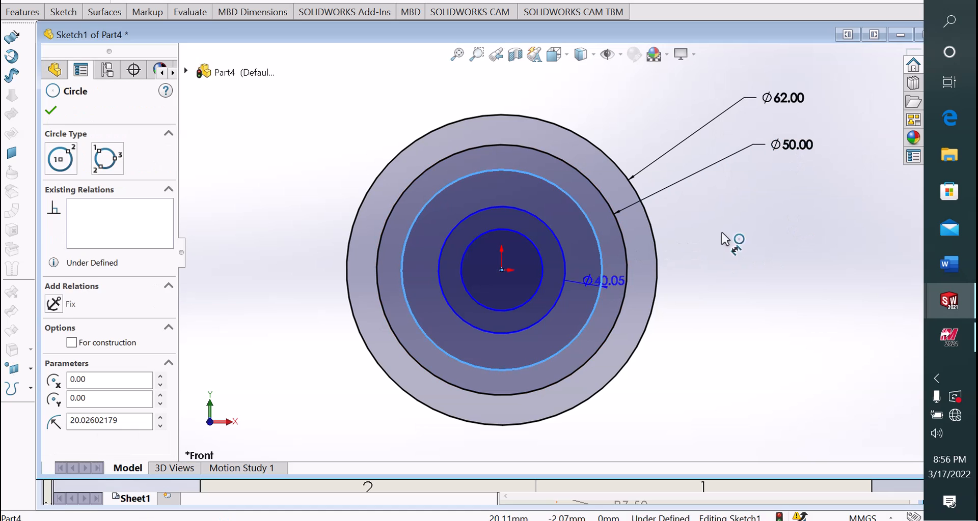
click(717, 99)
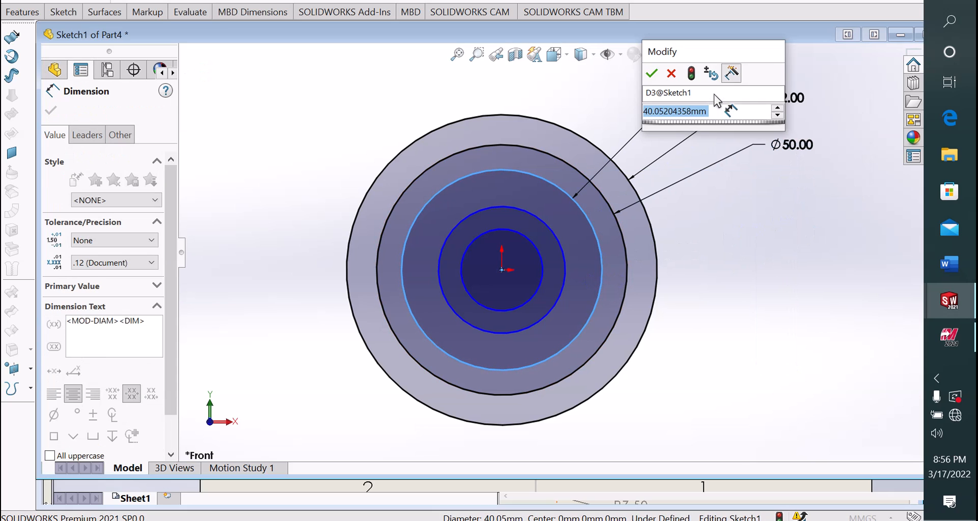
text(40)
key(Return)
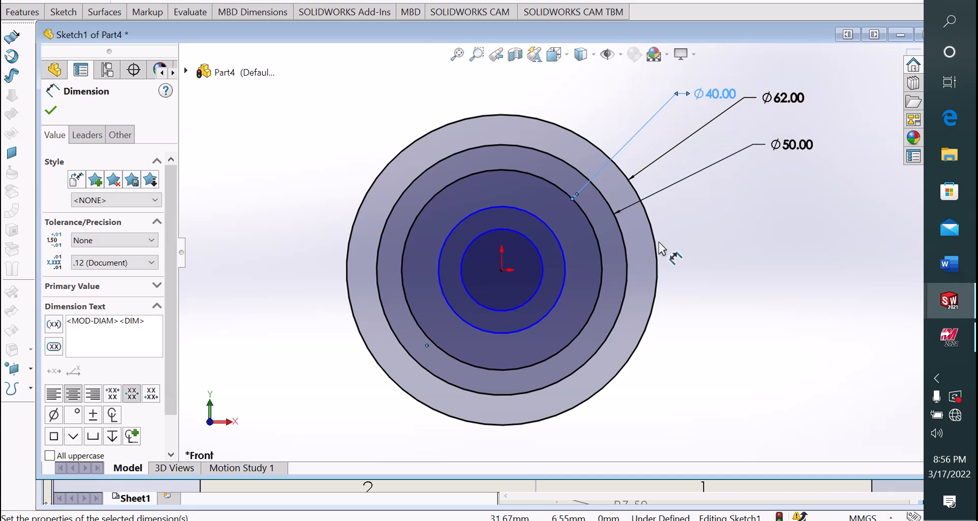
- Dimension the second-smallest circle with a diameter of 26 mm and move its dimension text lower, beside the circles
click(564, 276)
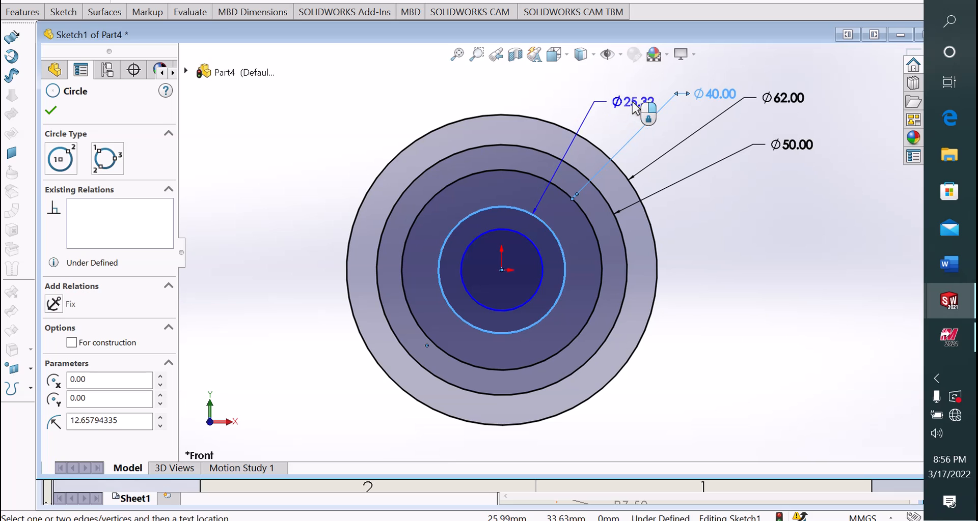
click(733, 213)
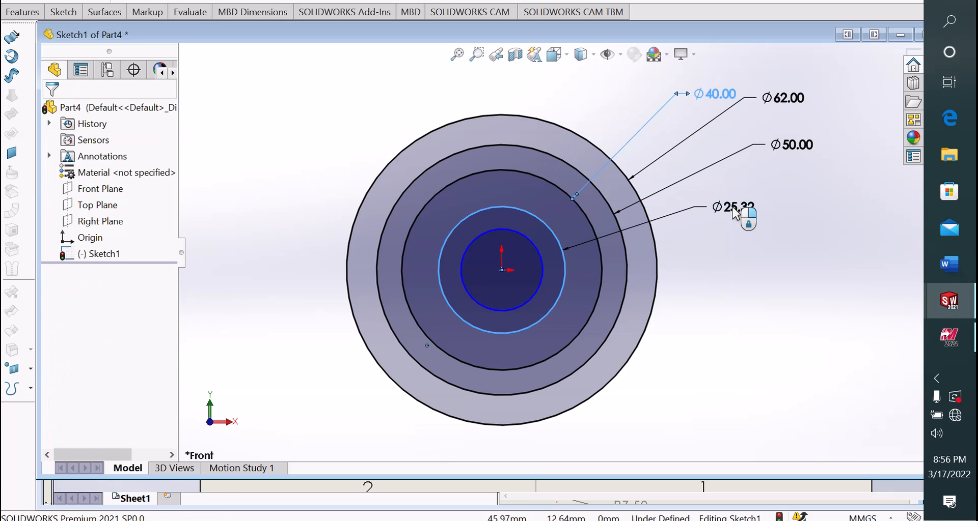
text(2)
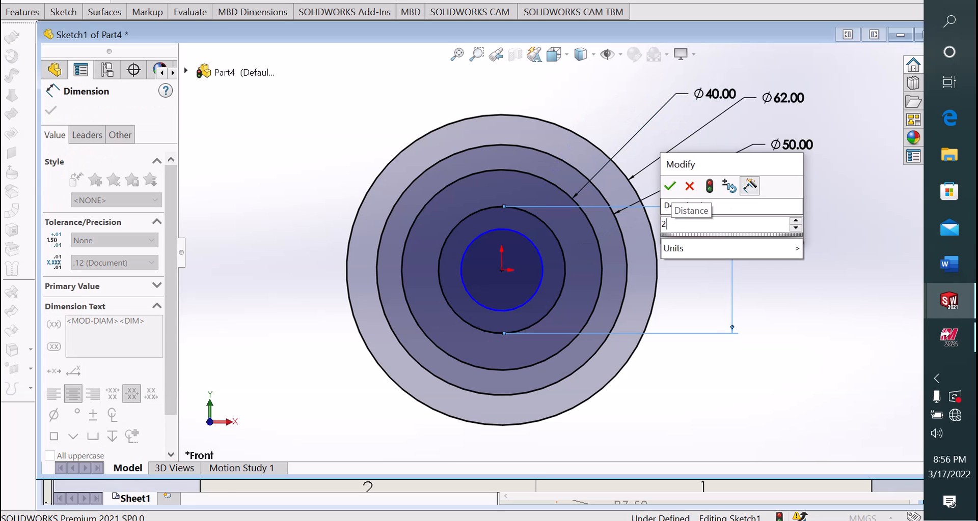
text(6)
key(Return)
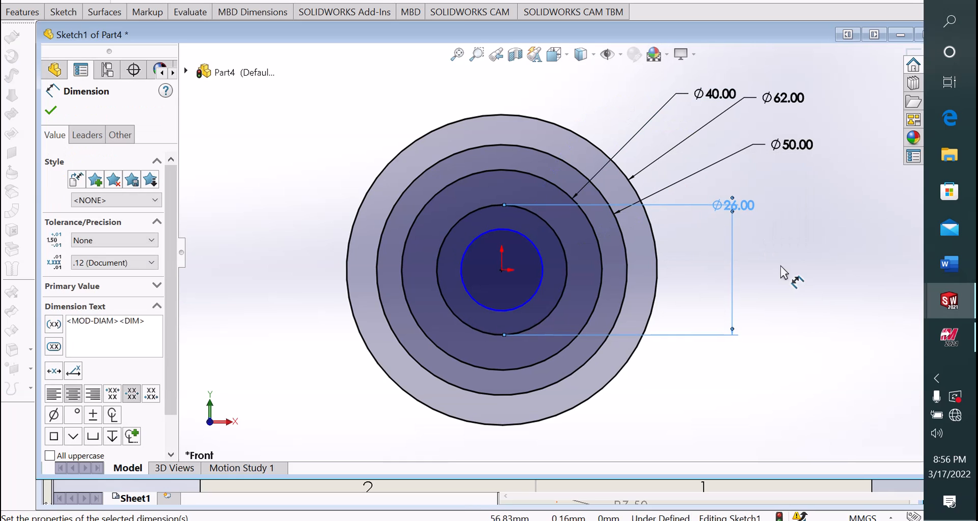
drag(753, 211, 755, 257)
click(774, 270)
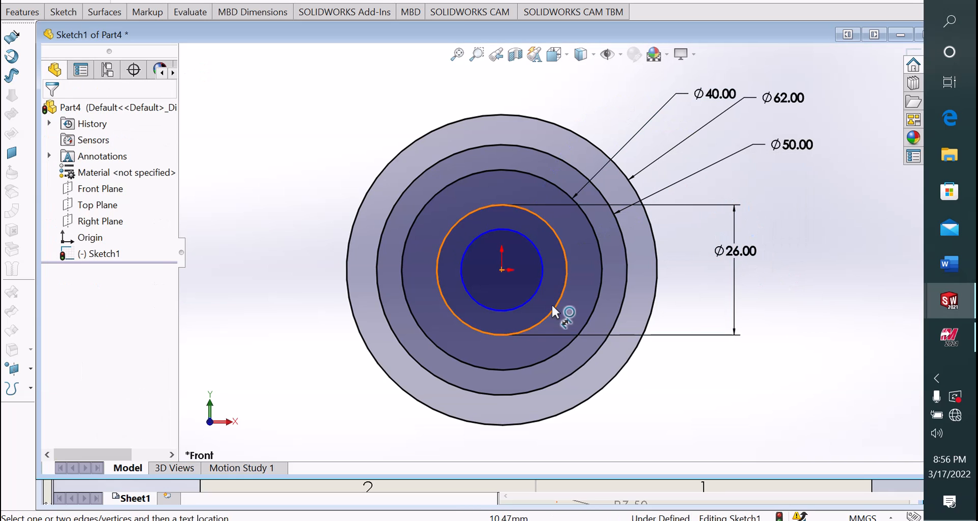
- Dimension the innermost circle with a diameter of 15 mm and leave the dimension command
click(542, 276)
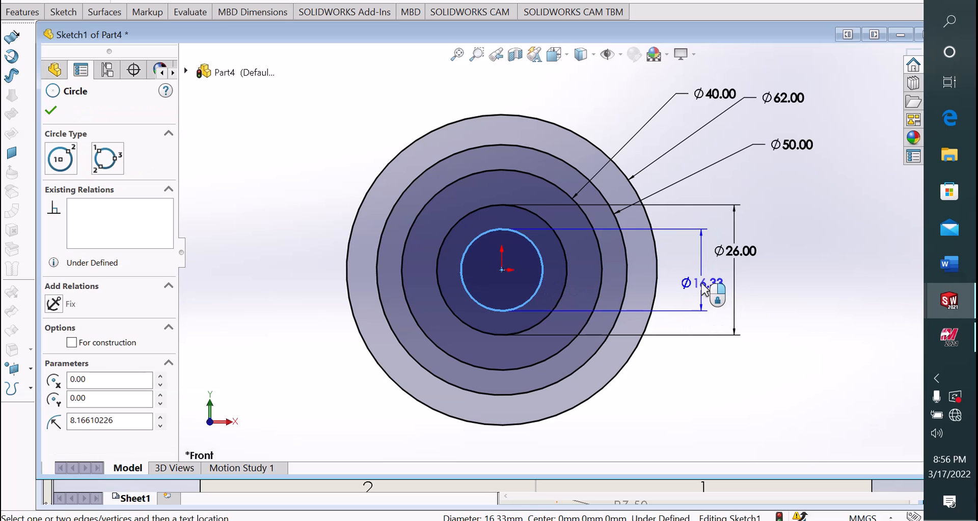
click(704, 286)
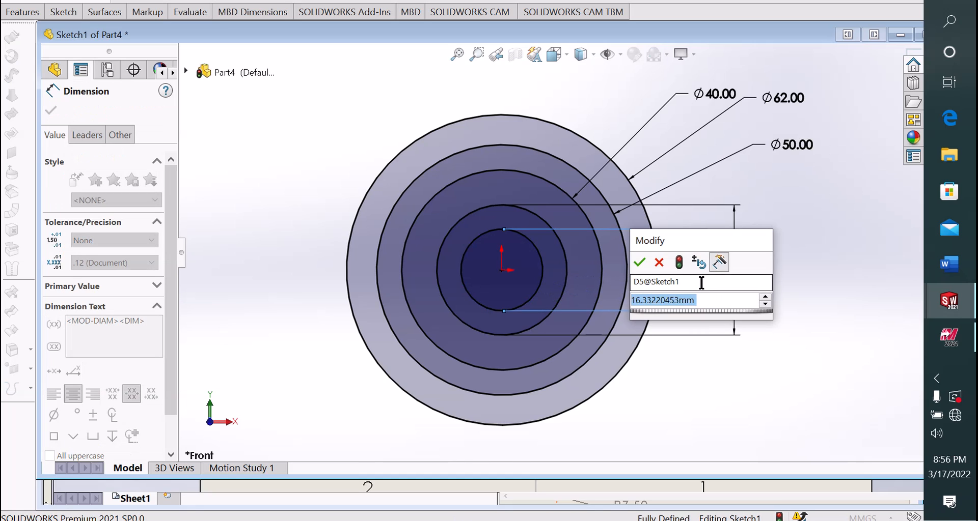
text(16.33)
key(Return)
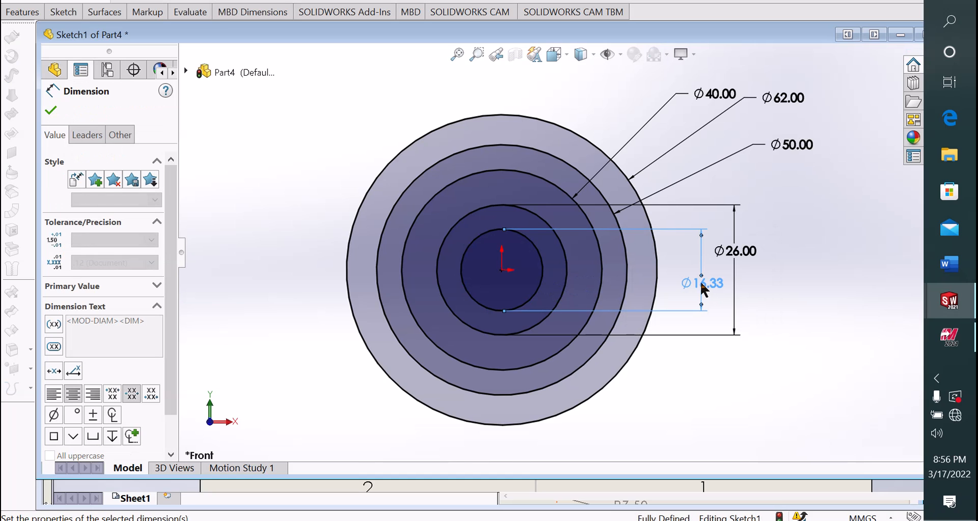
right_click(796, 244)
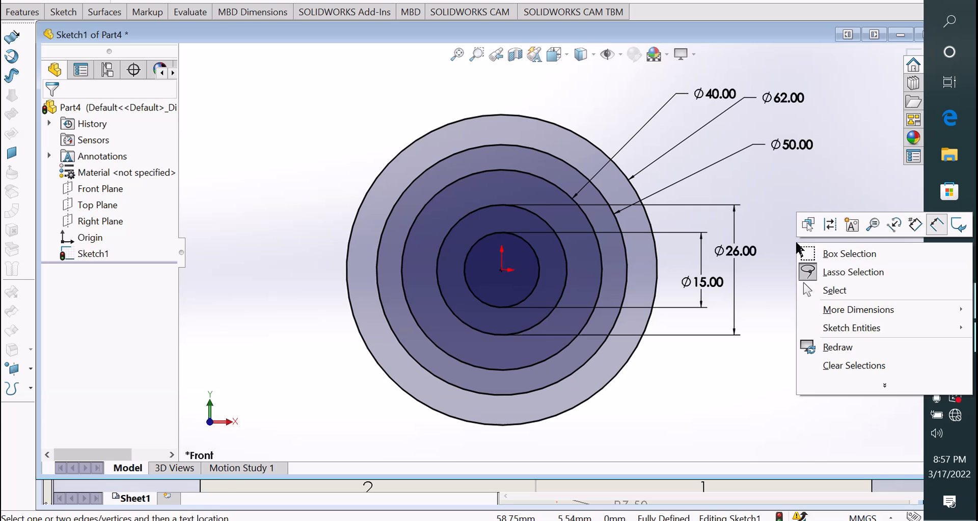
click(835, 298)
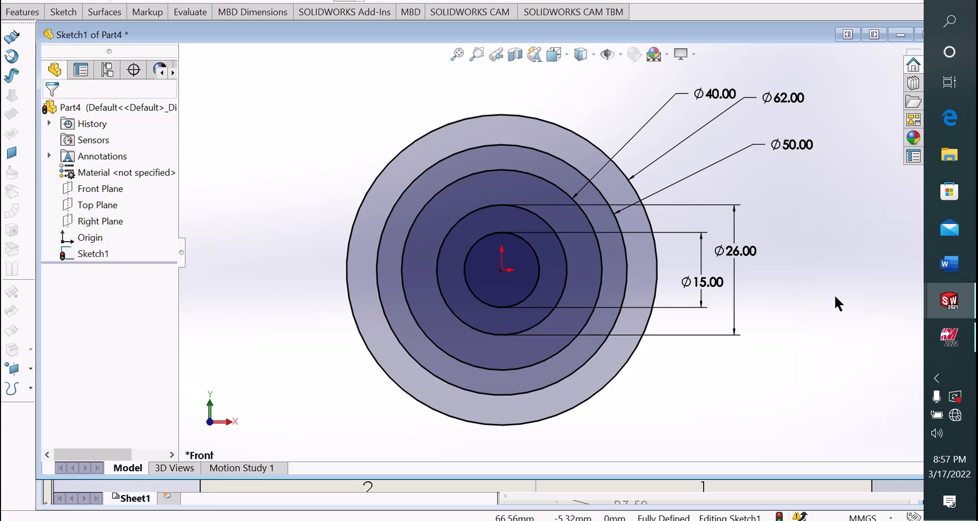
- Convert the outermost 62 mm circle to construction geometry
click(472, 117)
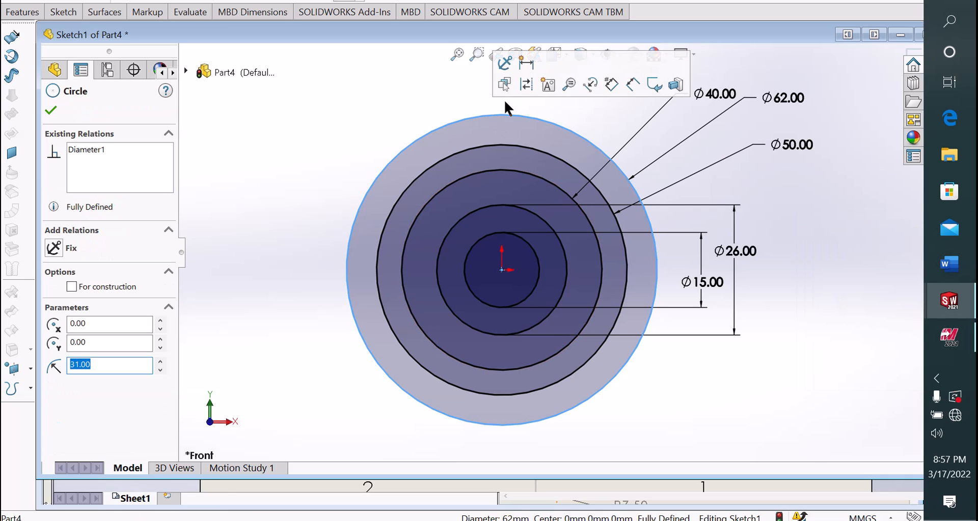
click(526, 85)
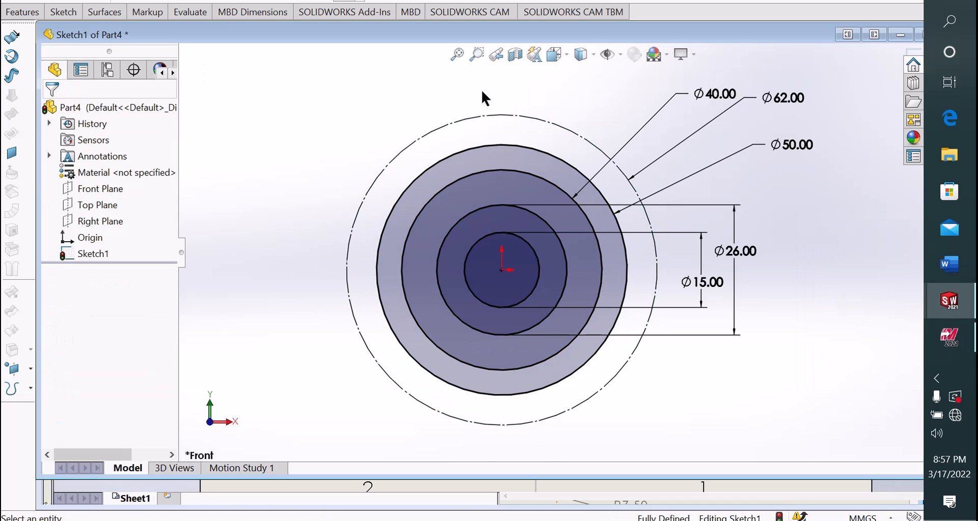
scroll(482, 94, up, 2)
scroll(528, 104, down, 2)
scroll(527, 178, up, 2)
scroll(537, 281, down, 1)
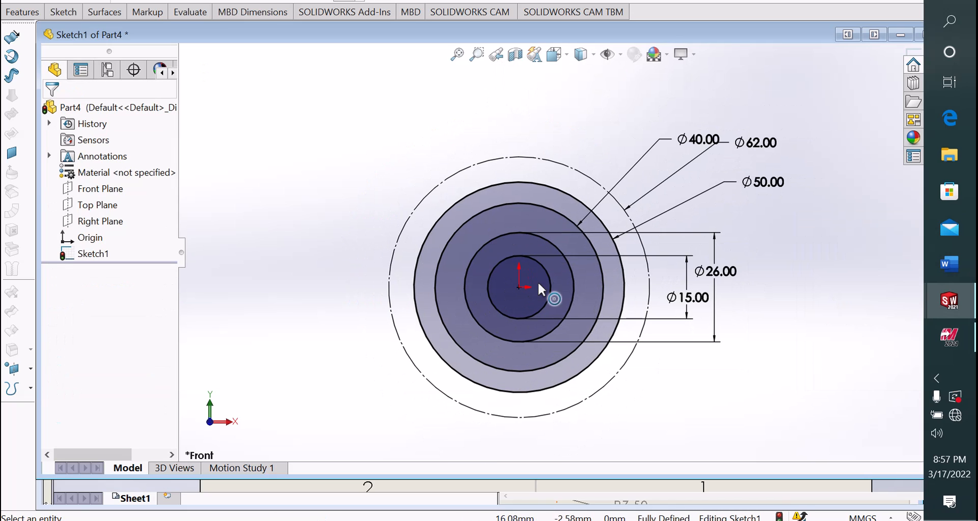
- Draw a vertical centerline about 47 mm long from the origin upward past the outermost circle
click(71, 13)
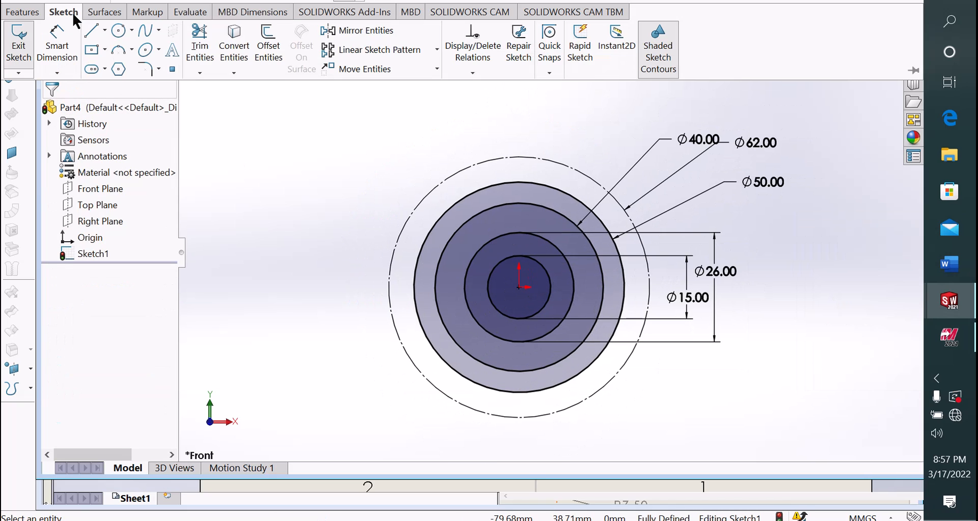
click(105, 32)
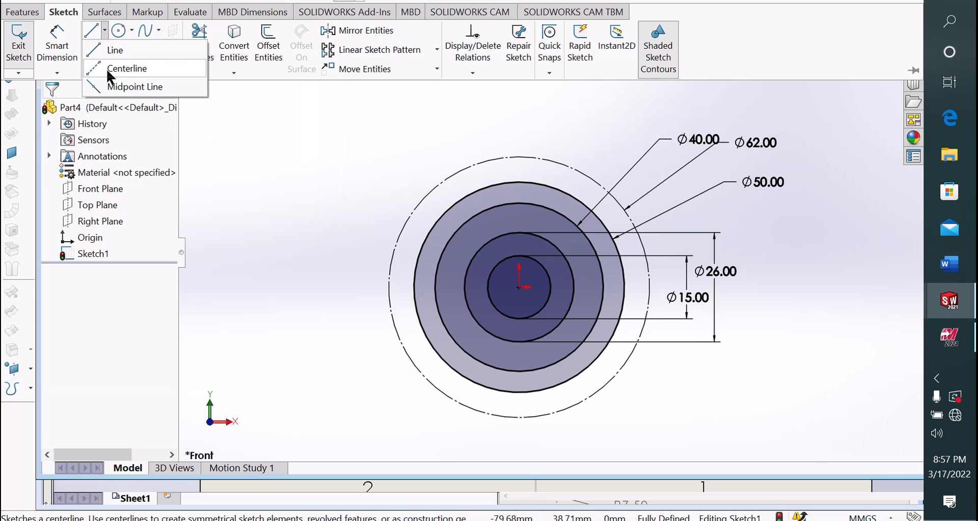
click(126, 69)
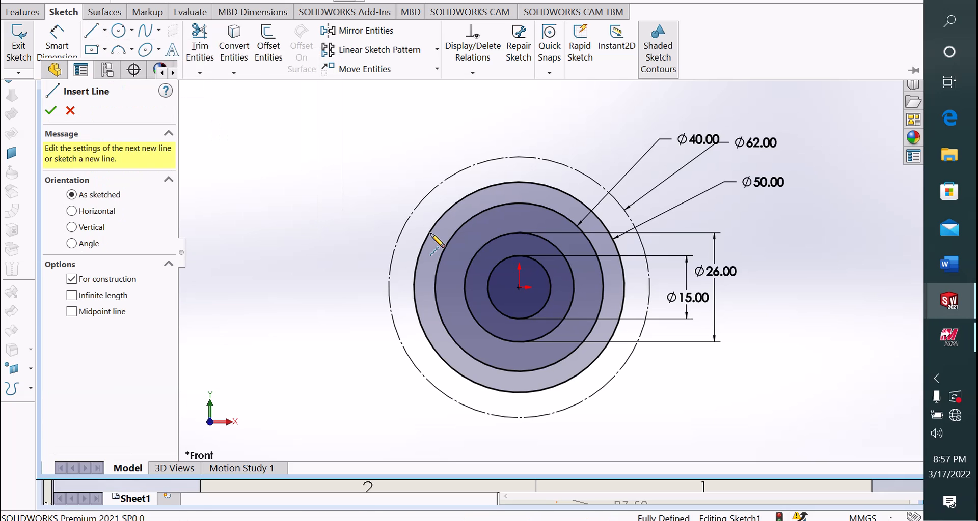
click(519, 287)
click(519, 89)
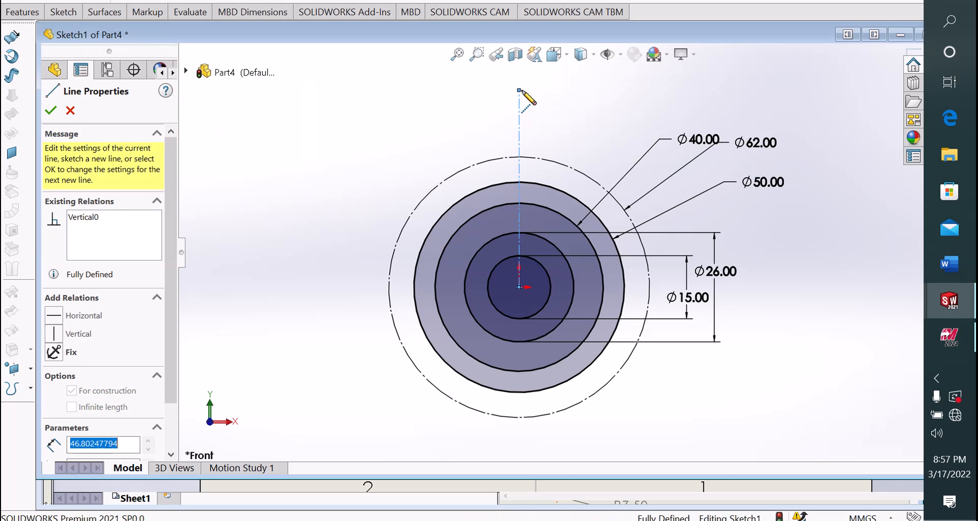
right_click(519, 90)
click(560, 99)
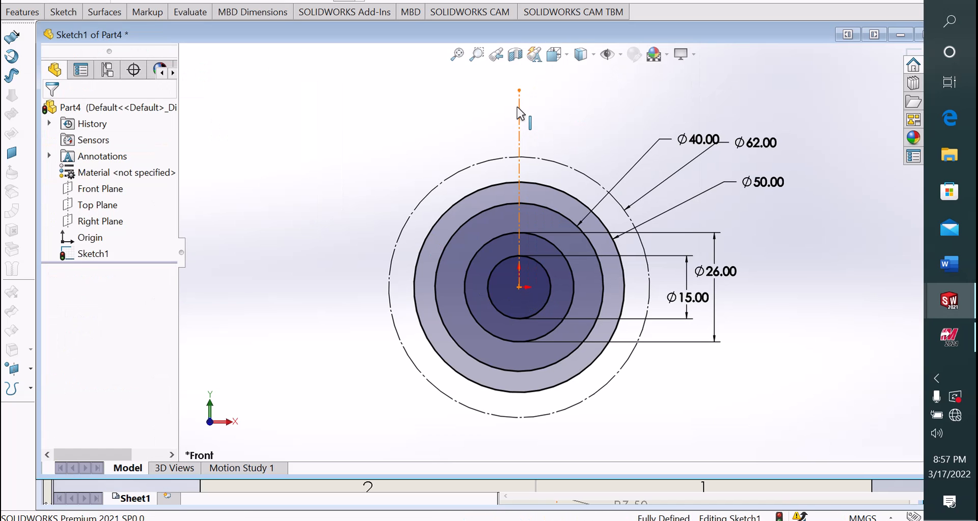
click(518, 104)
click(568, 126)
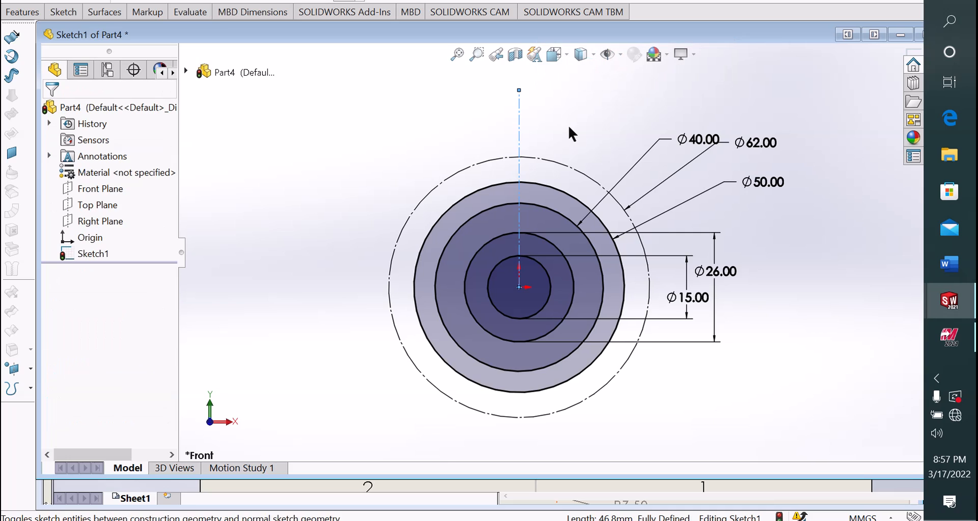
scroll(564, 128, up, 1)
scroll(565, 128, down, 1)
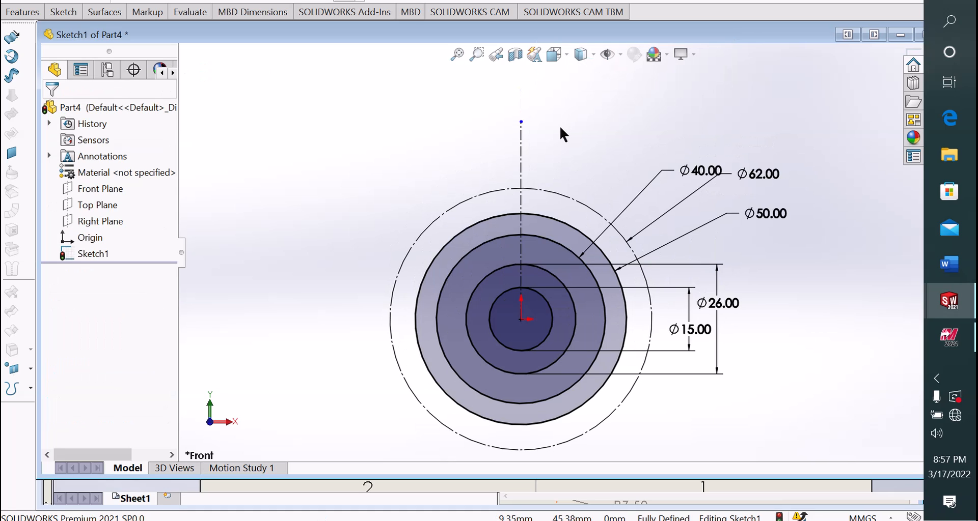
- Sketch a 3 Point Arc of about 18 mm radius from the 50 mm circle to the 62 mm construction circle, just left of the centerline
click(67, 9)
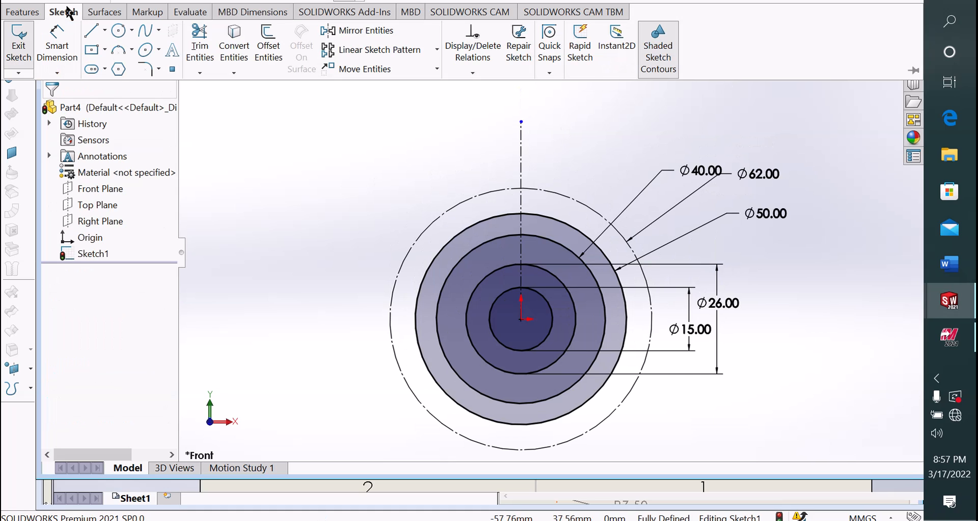
click(132, 51)
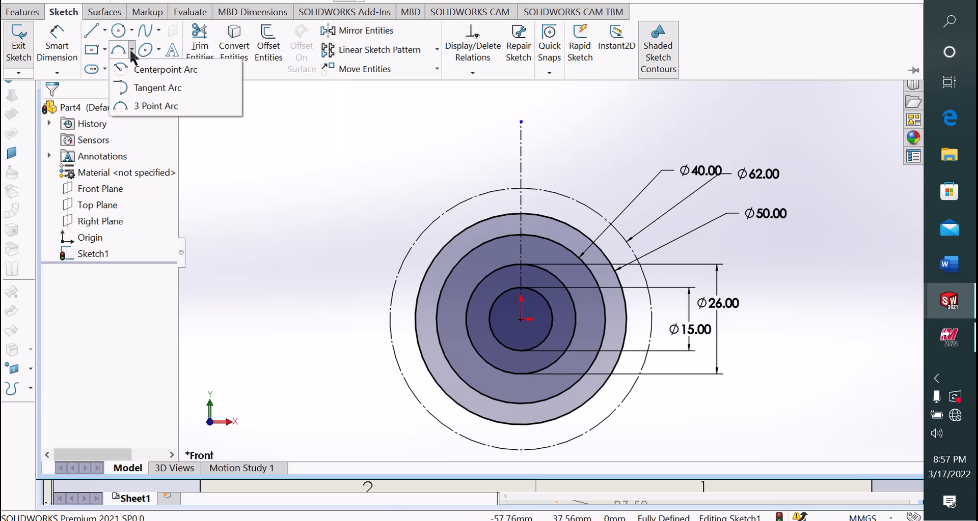
click(140, 108)
scroll(509, 221, down, 5)
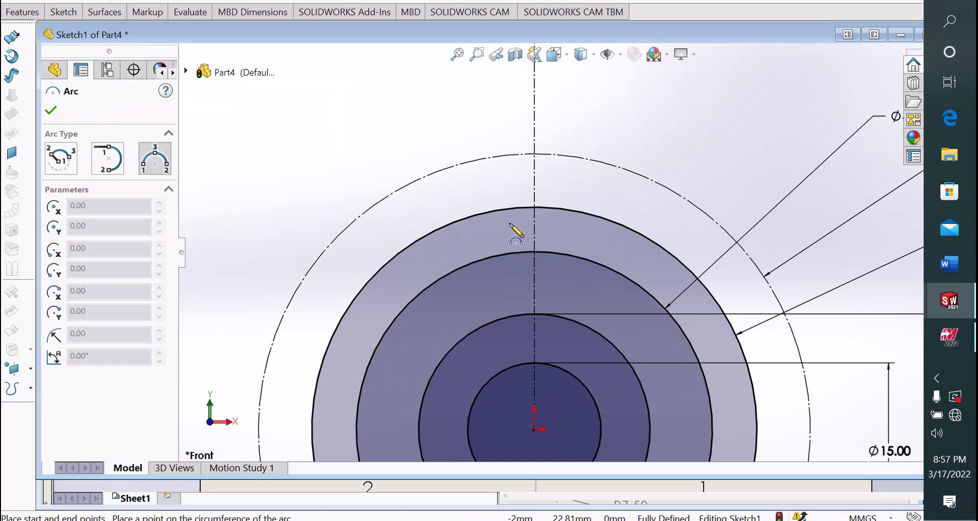
click(492, 210)
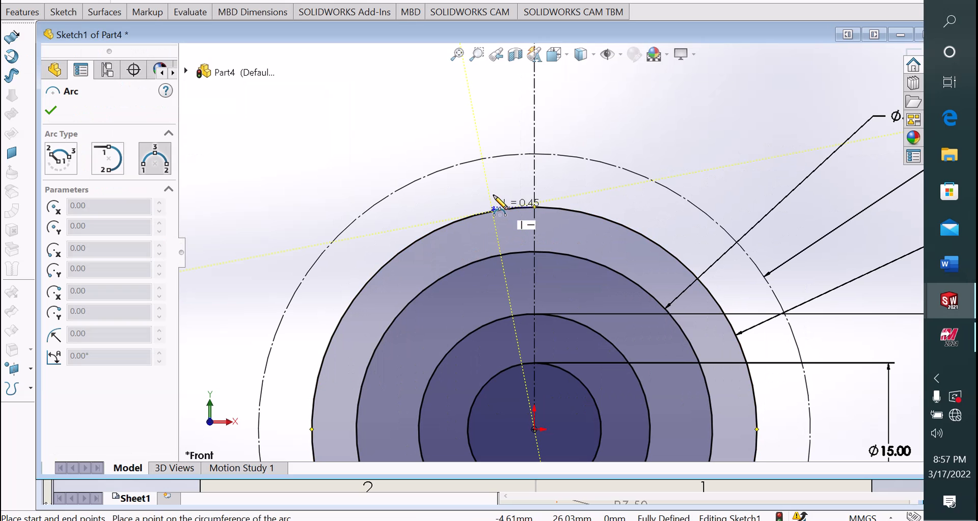
click(515, 154)
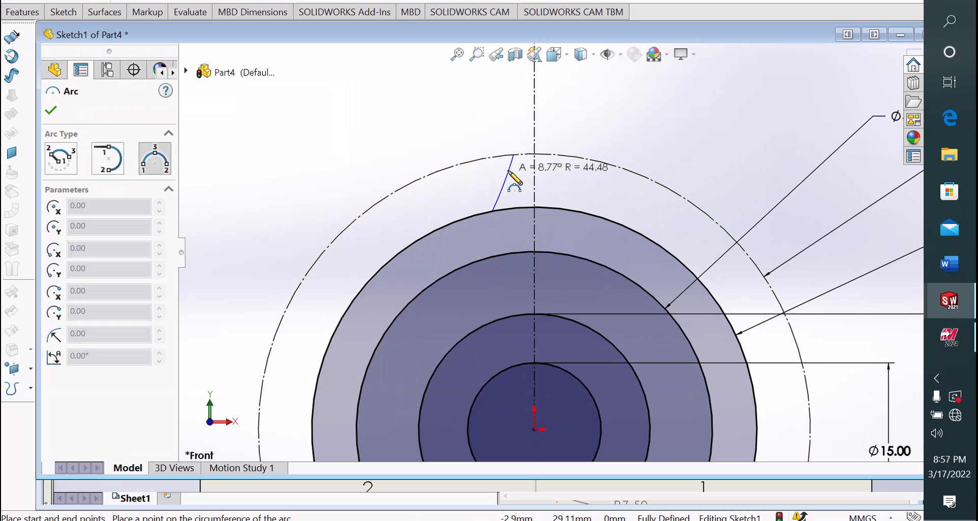
click(504, 174)
right_click(505, 174)
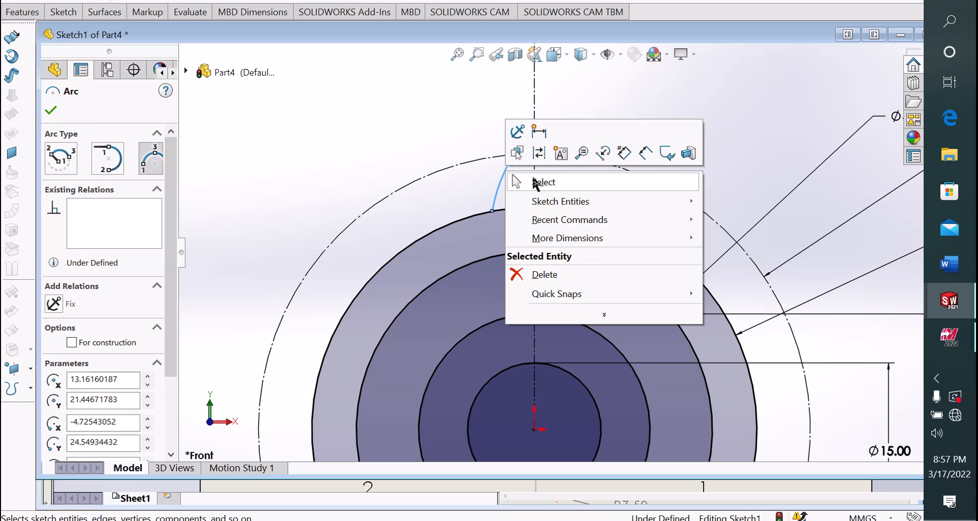
click(532, 182)
- Dimension the arc's lower endpoint 3 mm from the vertical centerline
scroll(537, 187, down, 1)
click(75, 18)
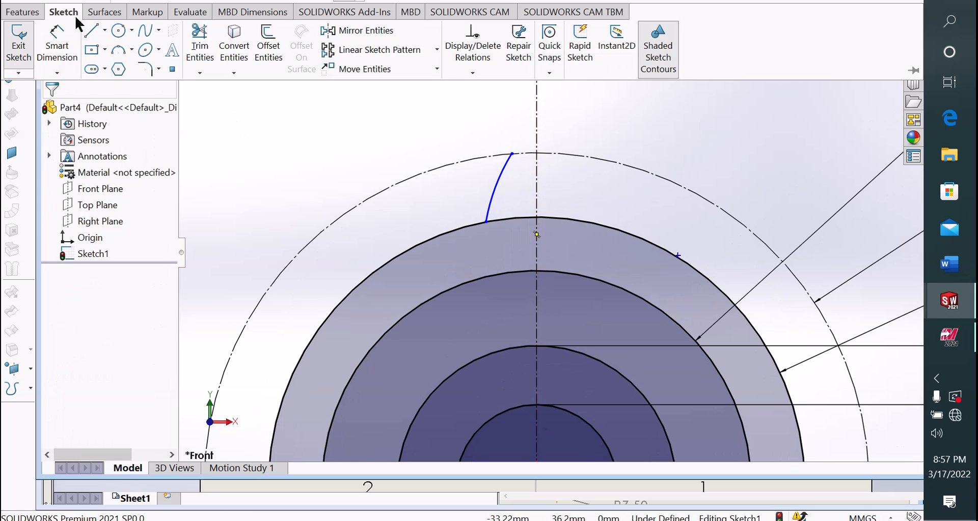
click(59, 44)
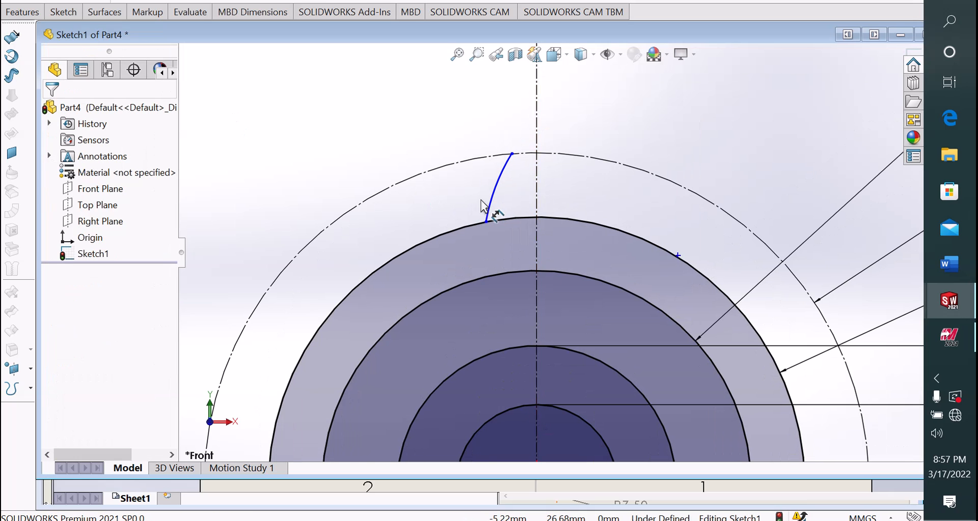
click(486, 222)
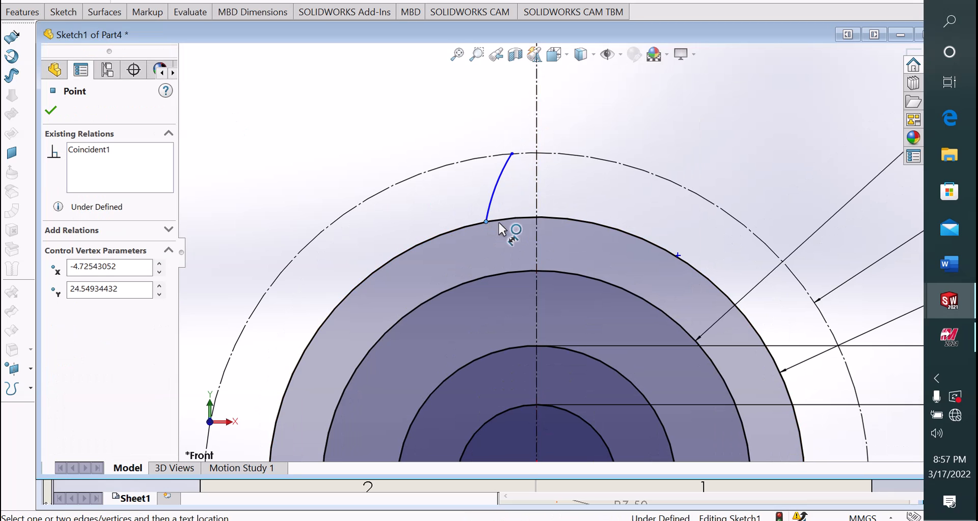
click(536, 222)
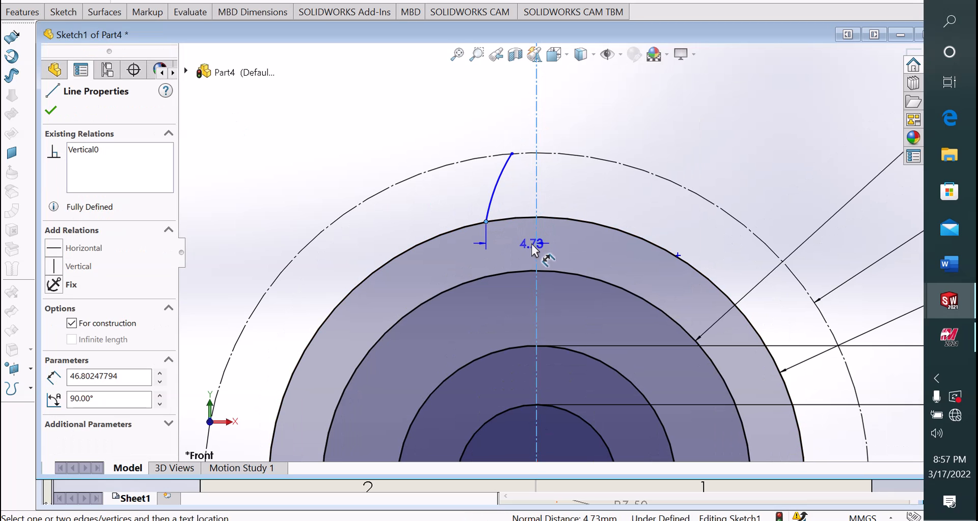
click(514, 246)
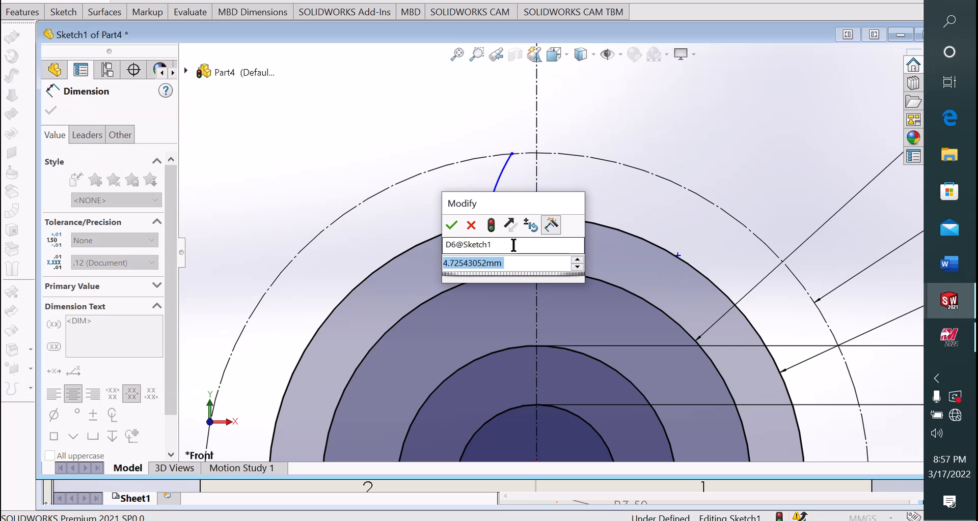
text(3)
key(Return)
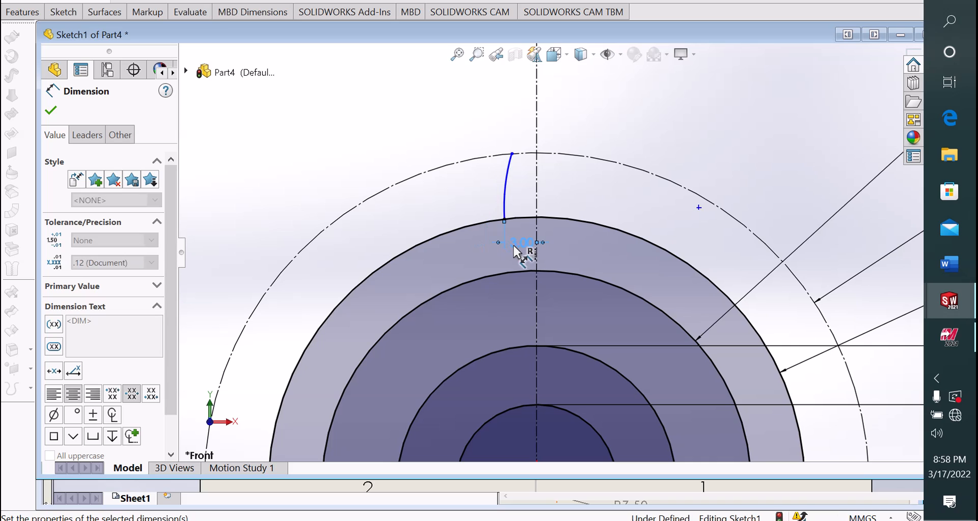
click(415, 109)
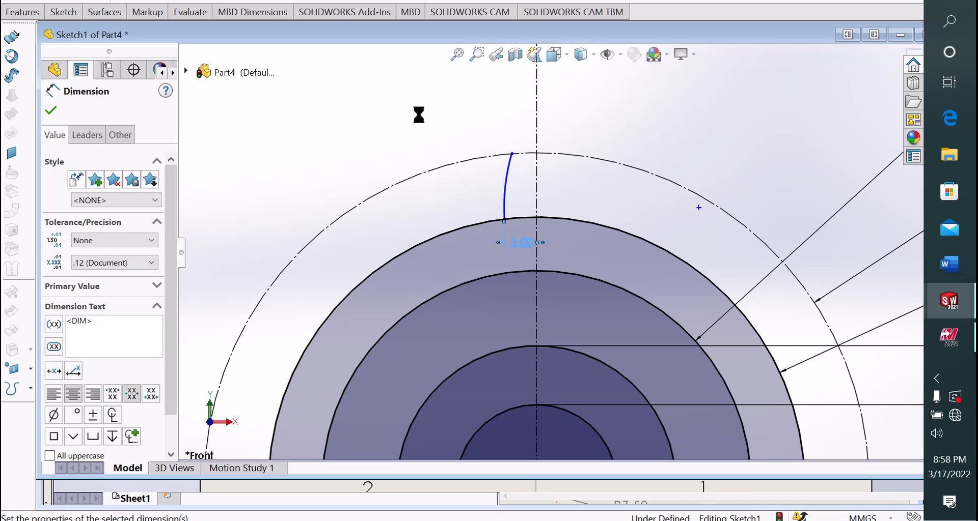
- Dimension the arc's upper endpoint 1.5 mm from the vertical centerline
click(511, 154)
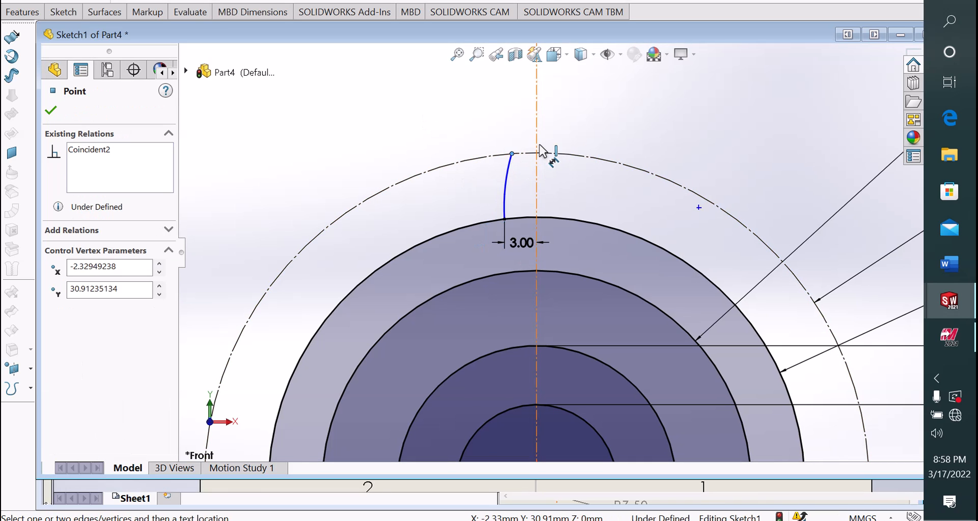
click(536, 144)
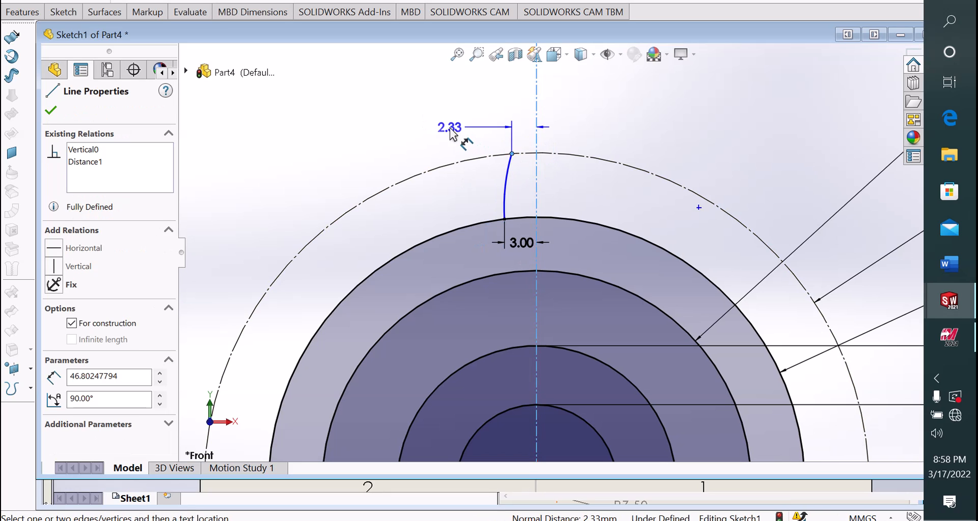
click(452, 134)
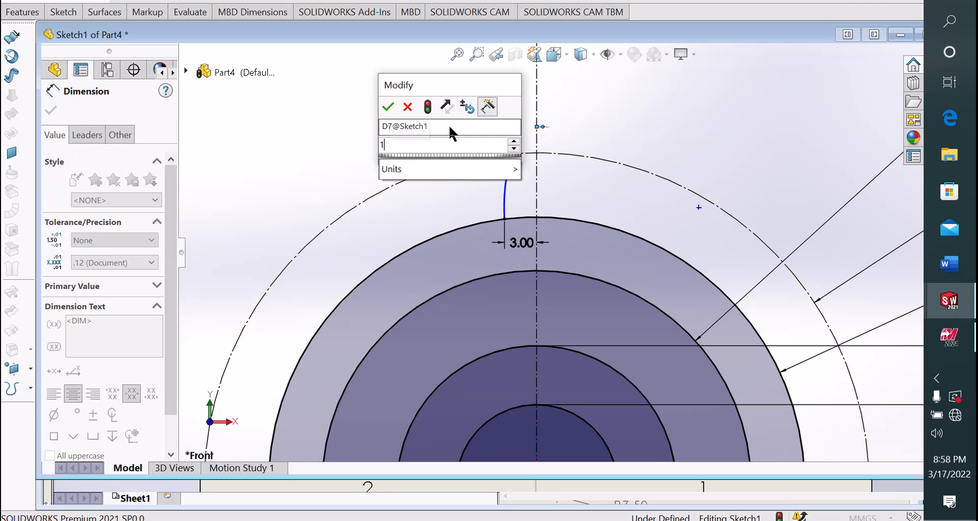
text(1.5)
key(Return)
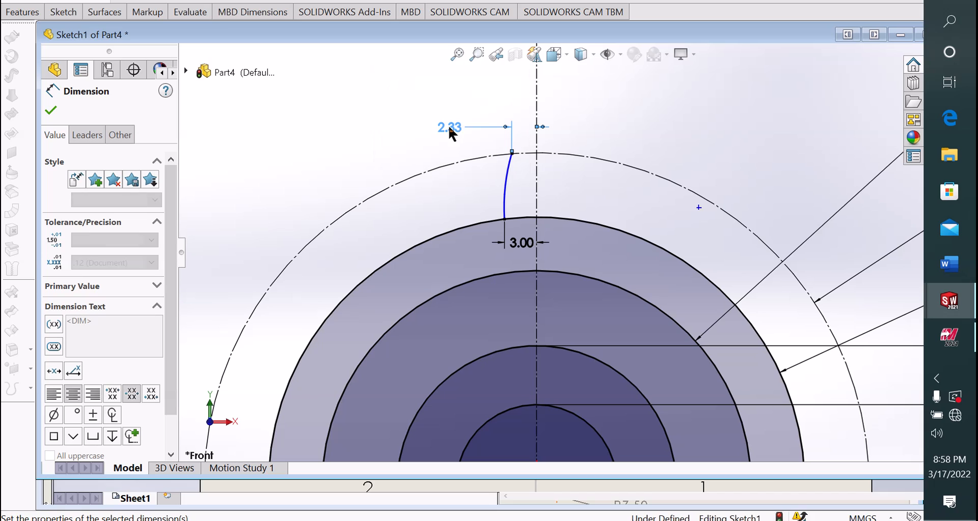
click(408, 122)
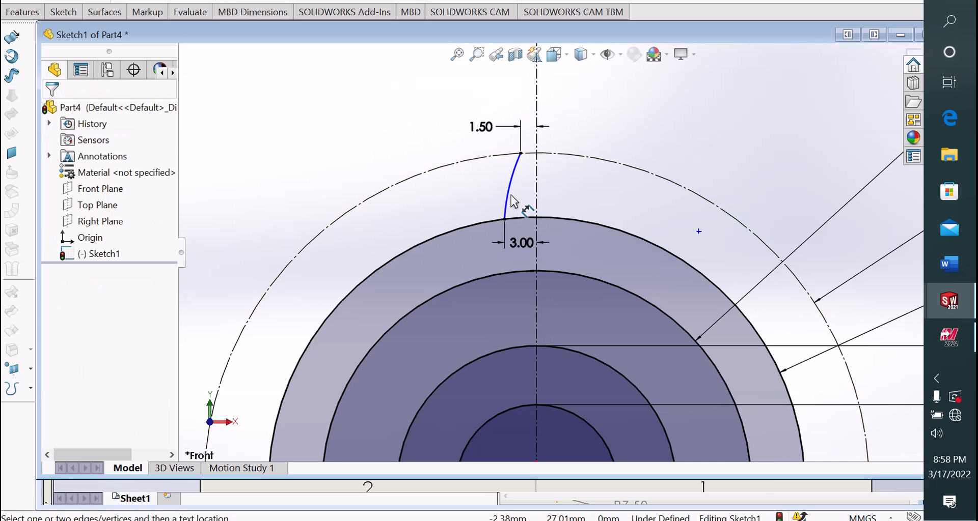
- Dimension the left tooth flank arc's radius as 10 mm
click(511, 176)
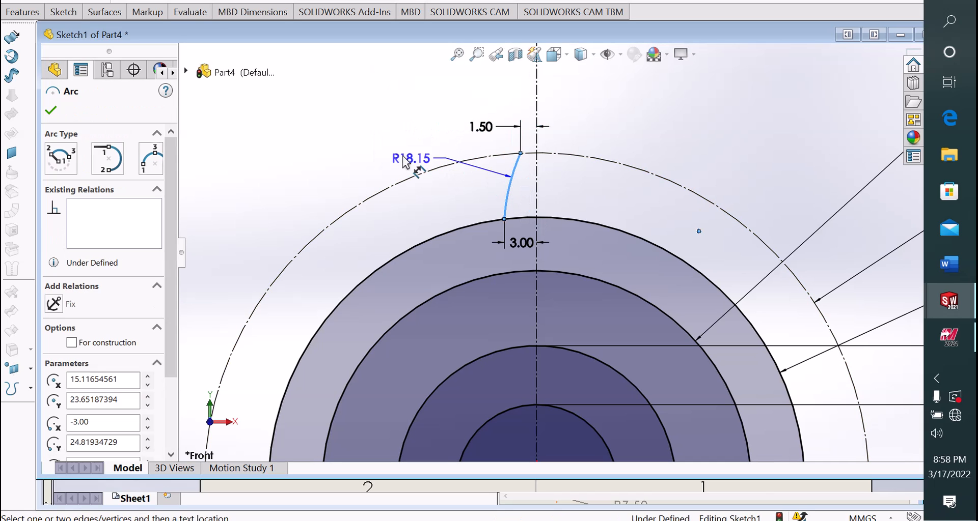
click(383, 153)
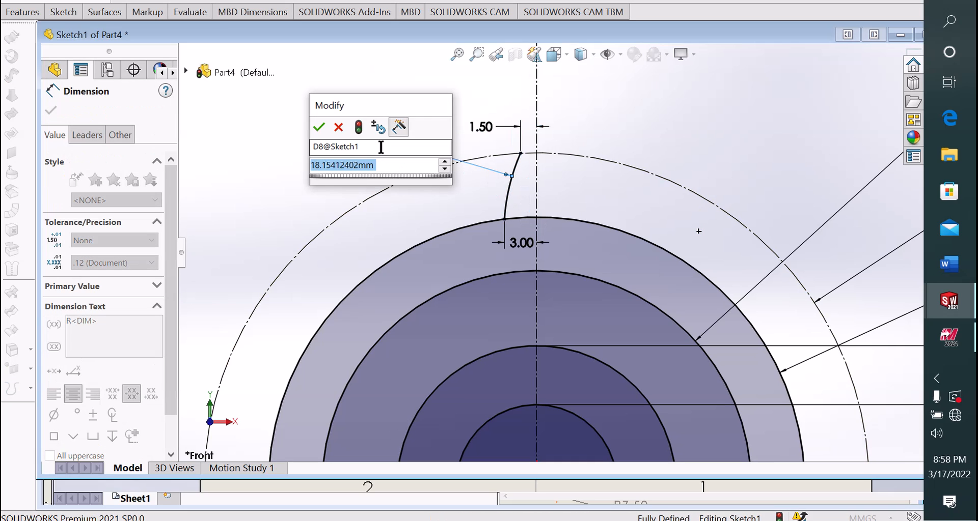
text(10)
key(Return)
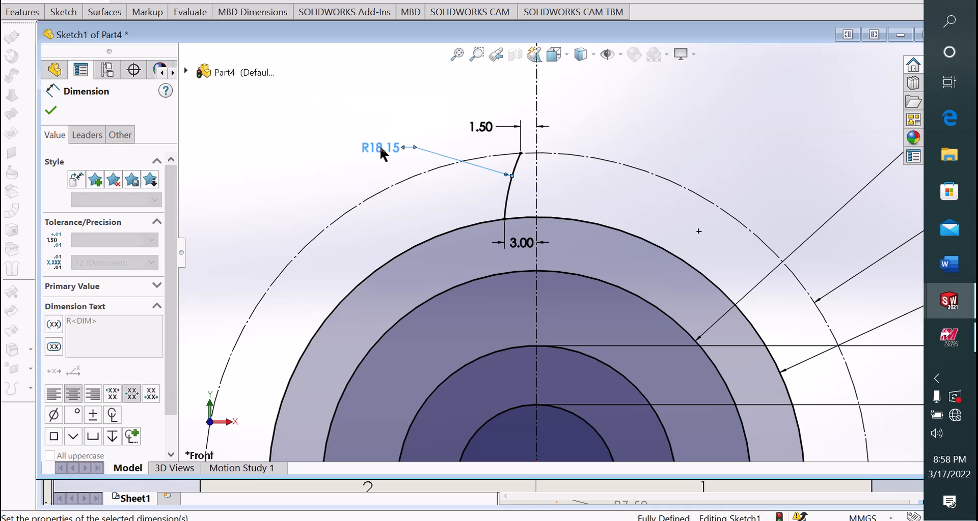
right_click(312, 121)
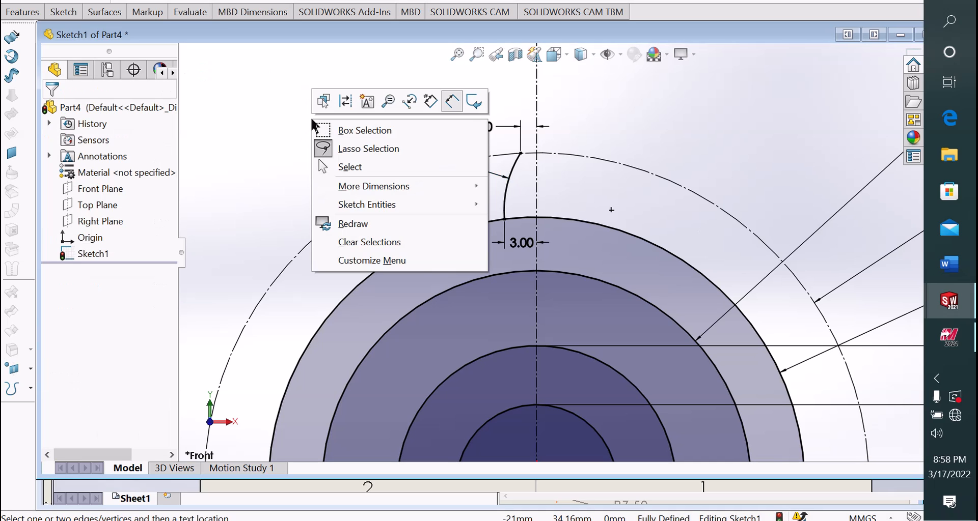
click(338, 165)
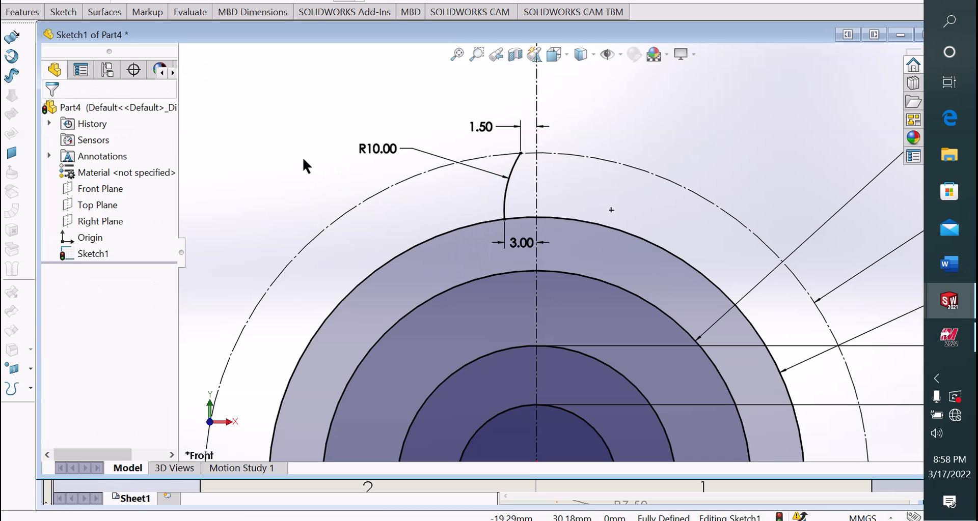
- Mirror the left tooth flank arc about the vertical centerline, keeping the original as a copy
click(63, 12)
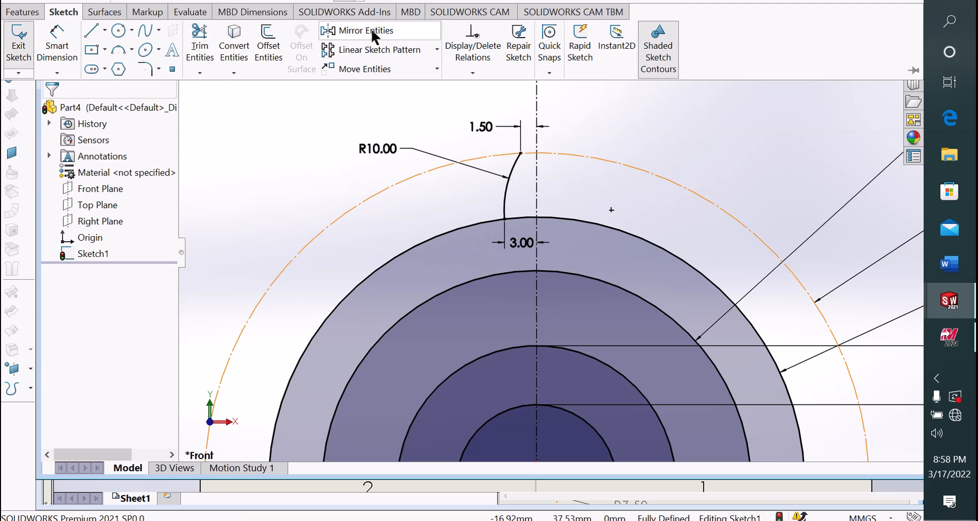
click(351, 33)
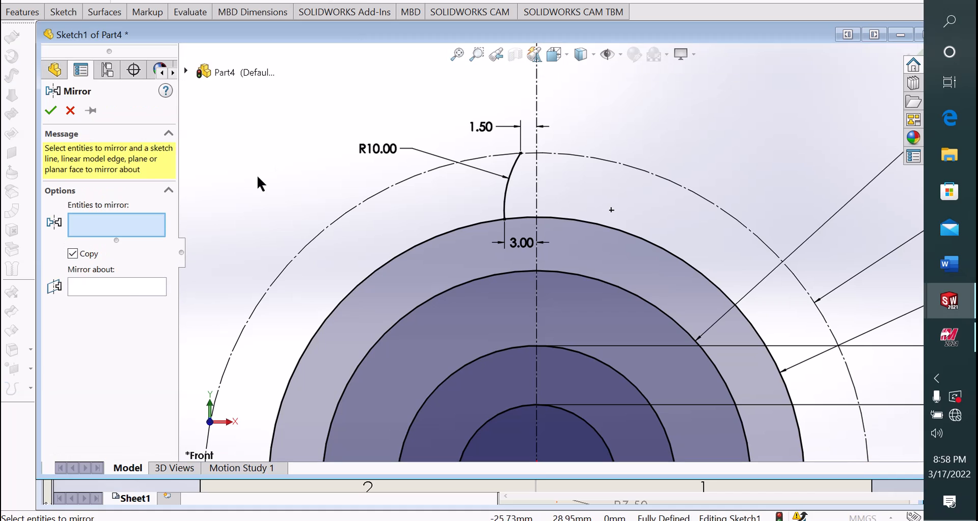
click(505, 204)
click(92, 285)
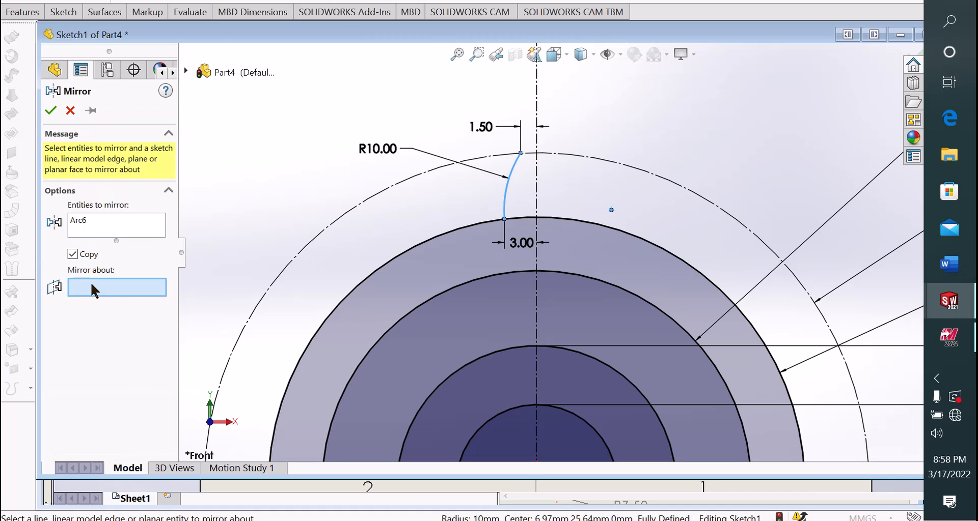
click(536, 184)
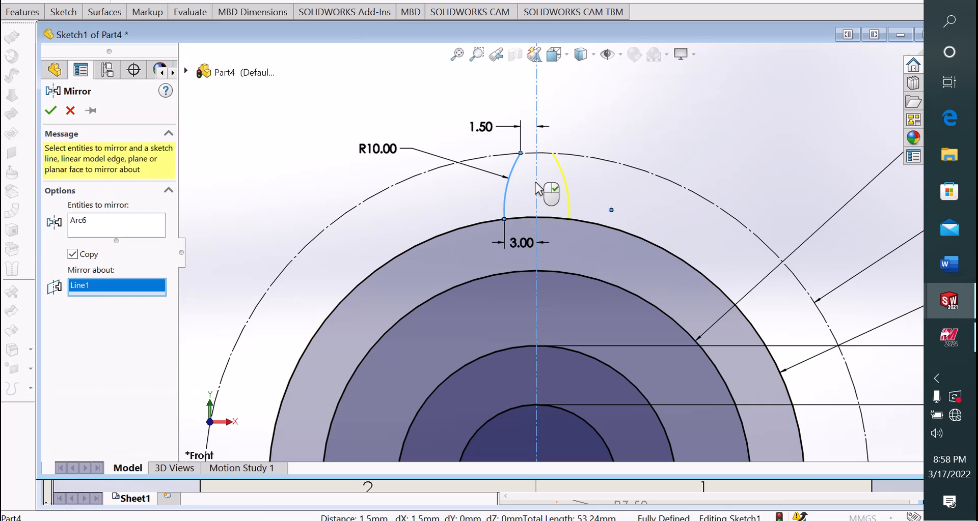
click(50, 115)
- Sketch a 3 Point Arc of 31 mm radius joining the upper ends of both tooth flanks along the 62 mm construction circle
click(54, 18)
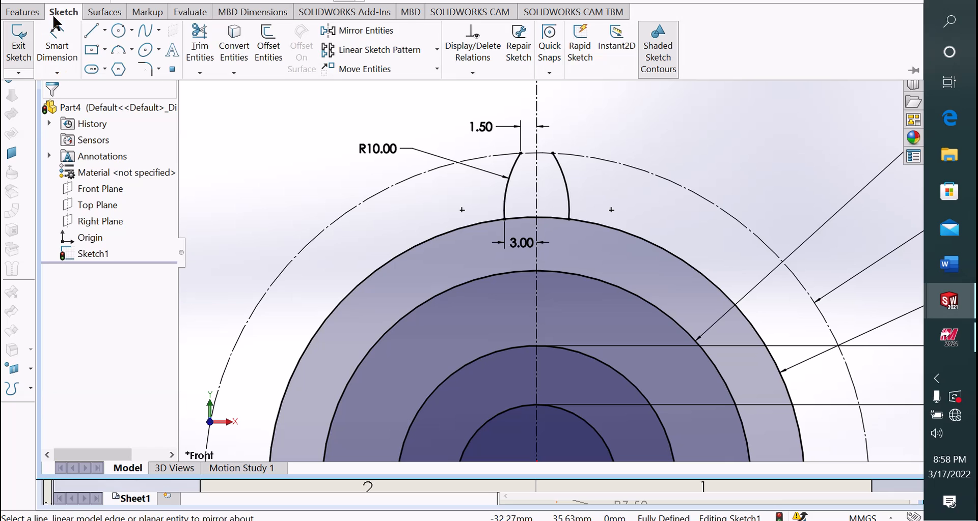
click(132, 50)
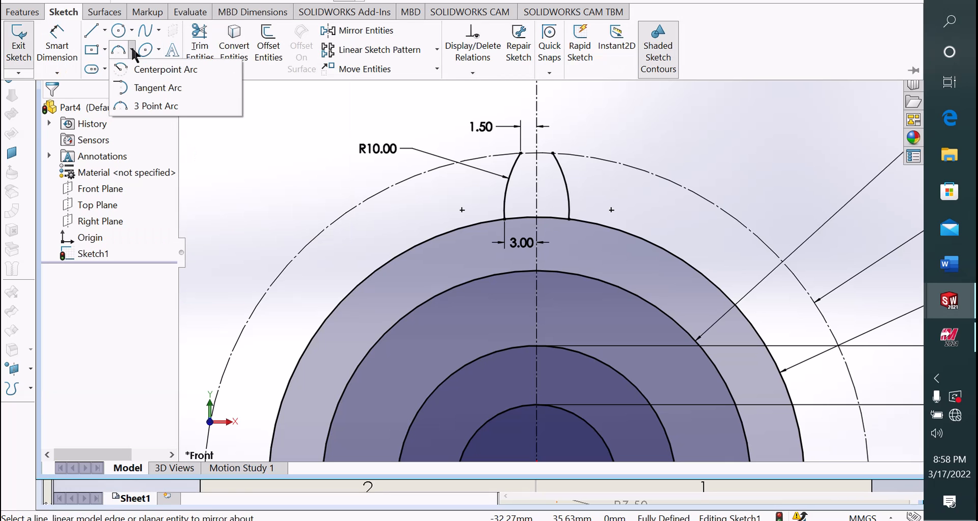
click(134, 99)
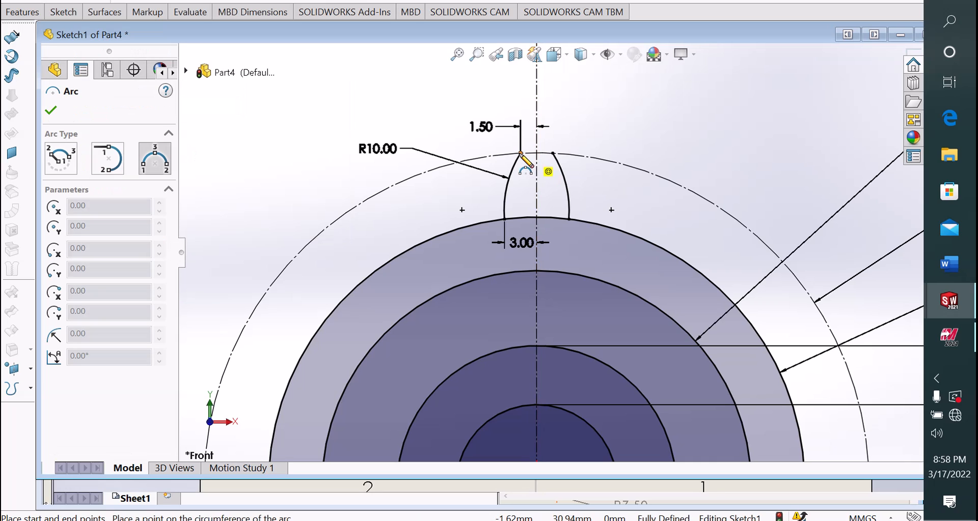
click(520, 153)
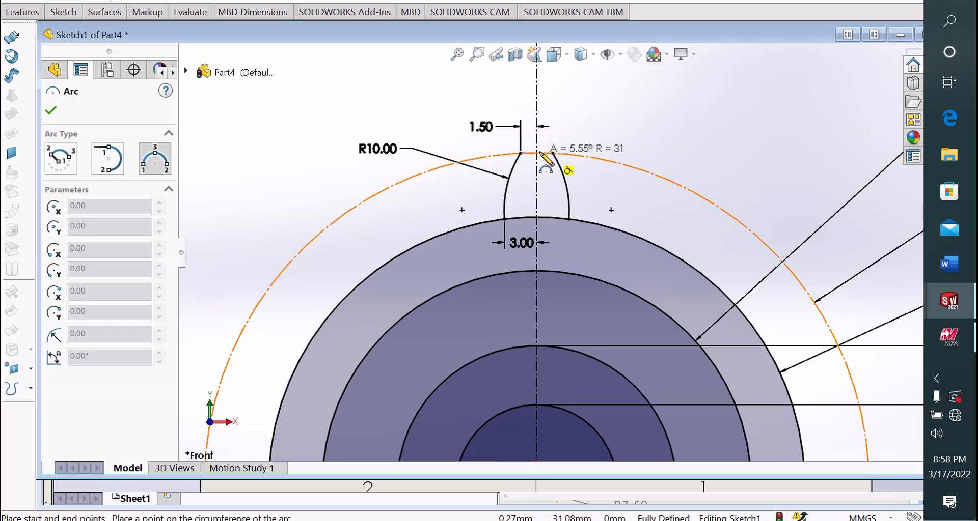
click(540, 153)
right_click(545, 157)
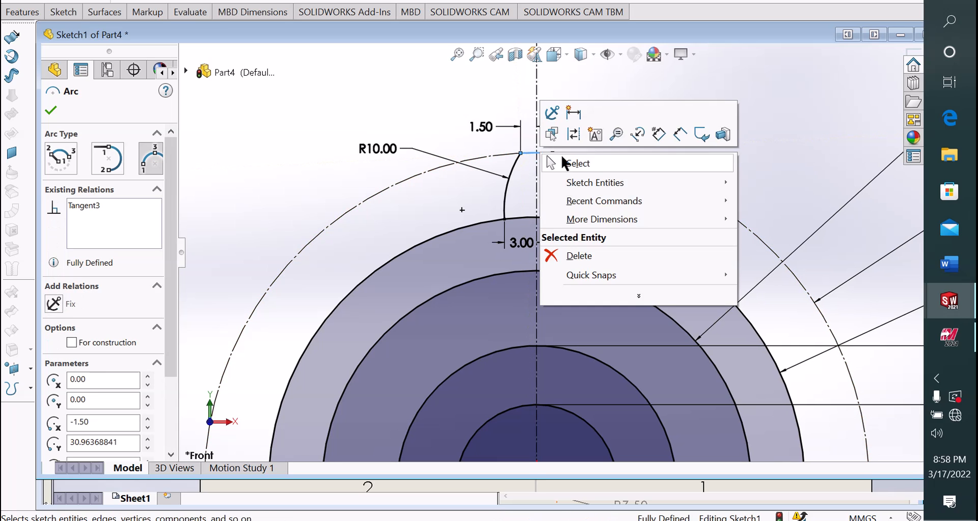
click(548, 161)
- Inspect the tooth tip corners up close and the tooth's placement on the concentric circles
scroll(546, 163, down, 5)
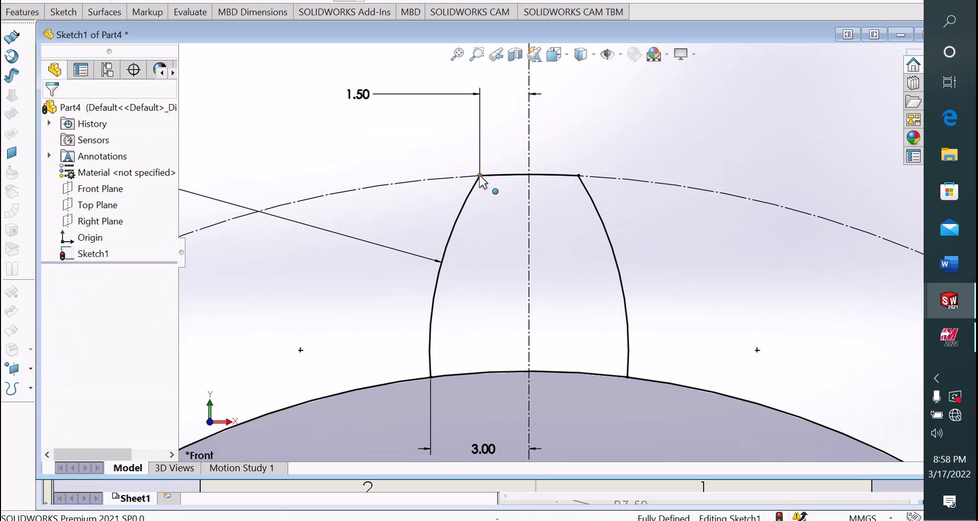
scroll(503, 175, down, 2)
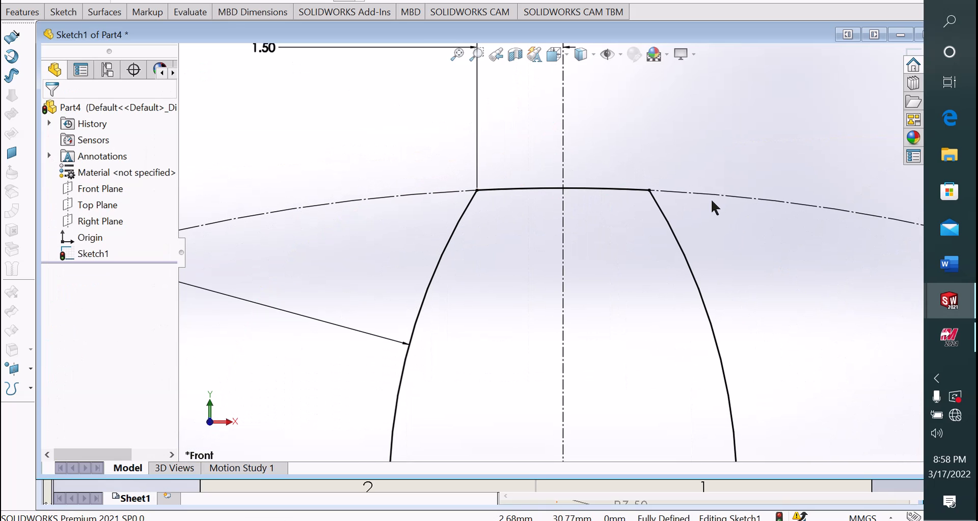
scroll(646, 200, up, 3)
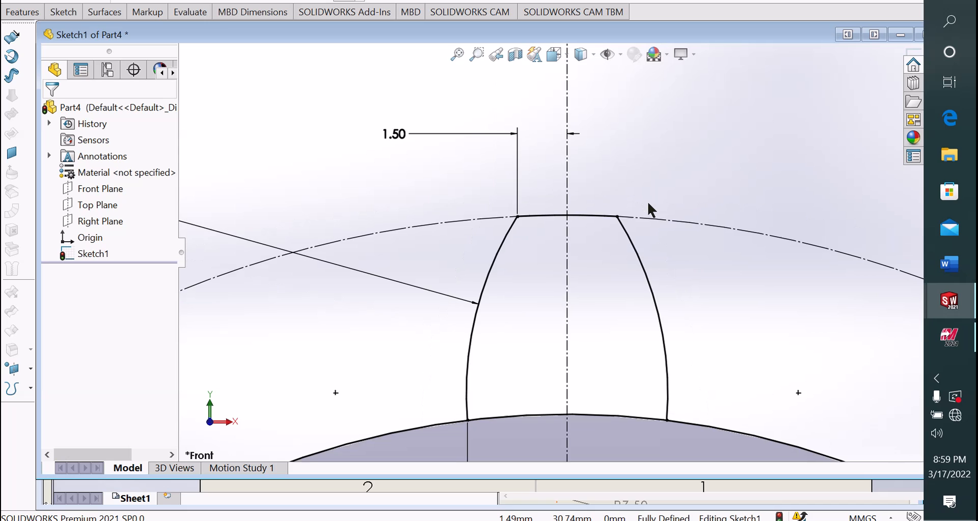
scroll(611, 264, up, 3)
scroll(604, 250, up, 5)
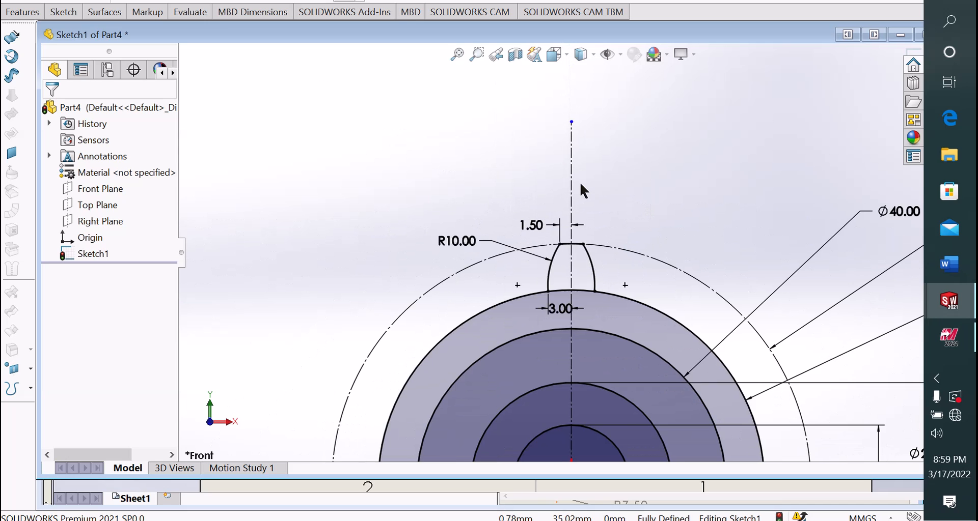
scroll(610, 377, up, 2)
scroll(556, 193, down, 4)
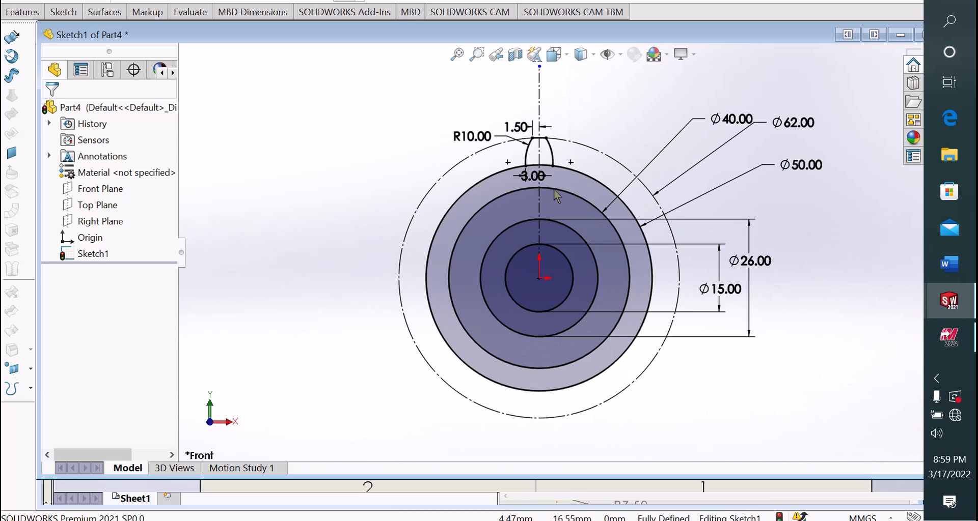
scroll(561, 215, up, 1)
scroll(561, 216, down, 1)
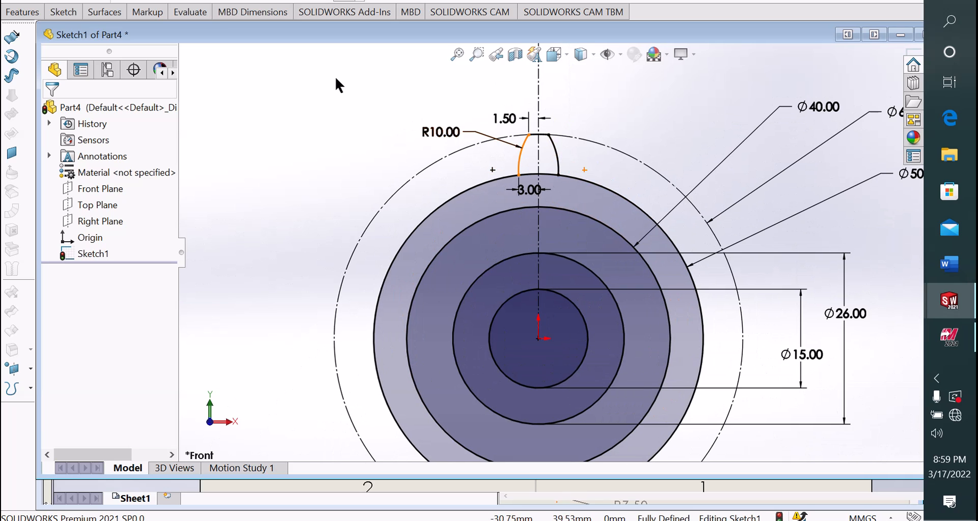
- Set up a Circular Sketch Pattern of the two tooth flank arcs and the tip arc about the origin
click(81, 13)
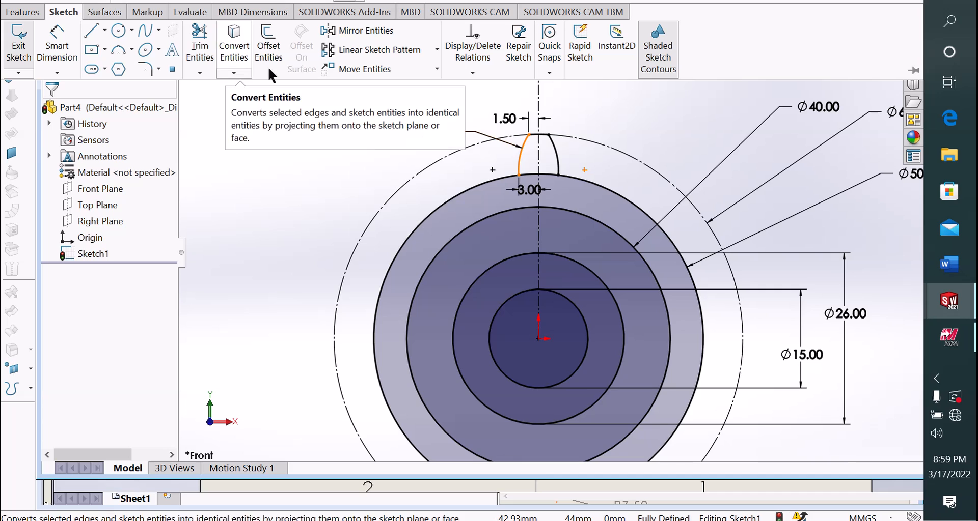
click(436, 54)
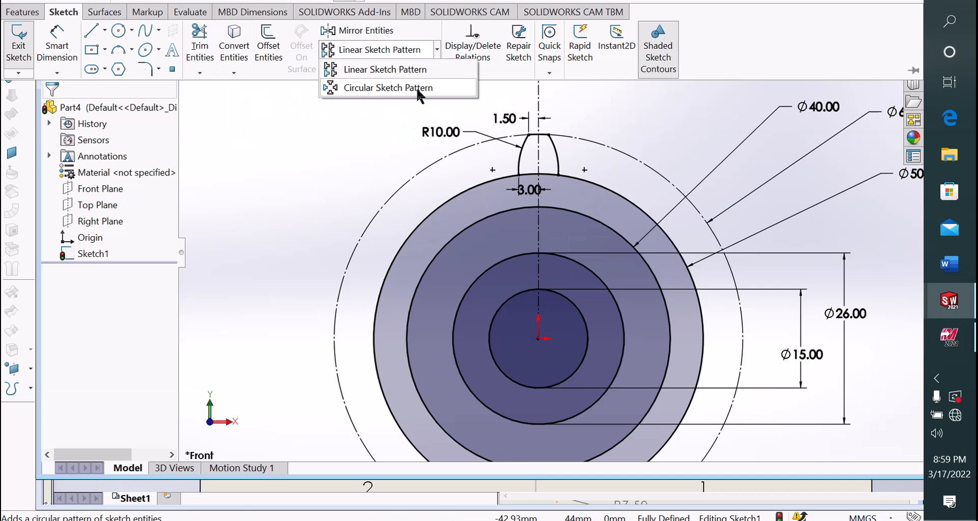
click(402, 88)
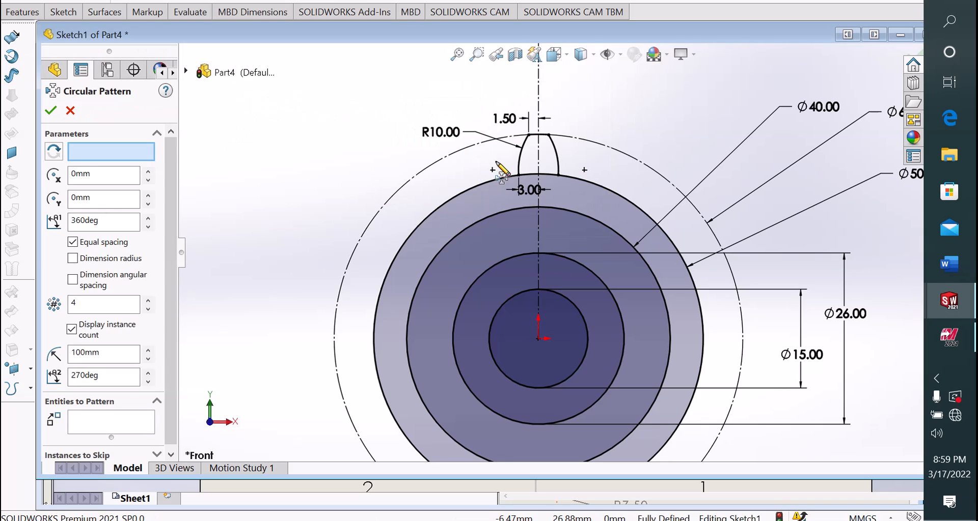
scroll(525, 162, down, 2)
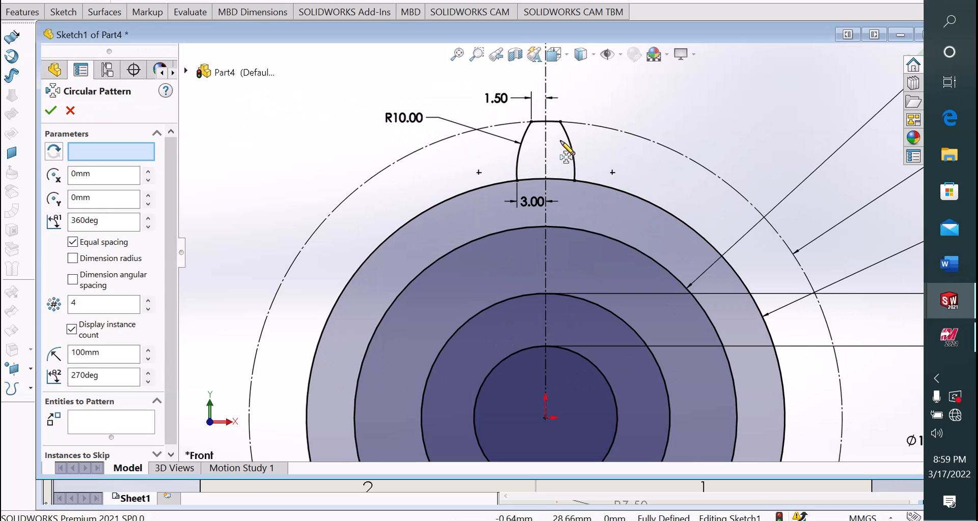
click(518, 163)
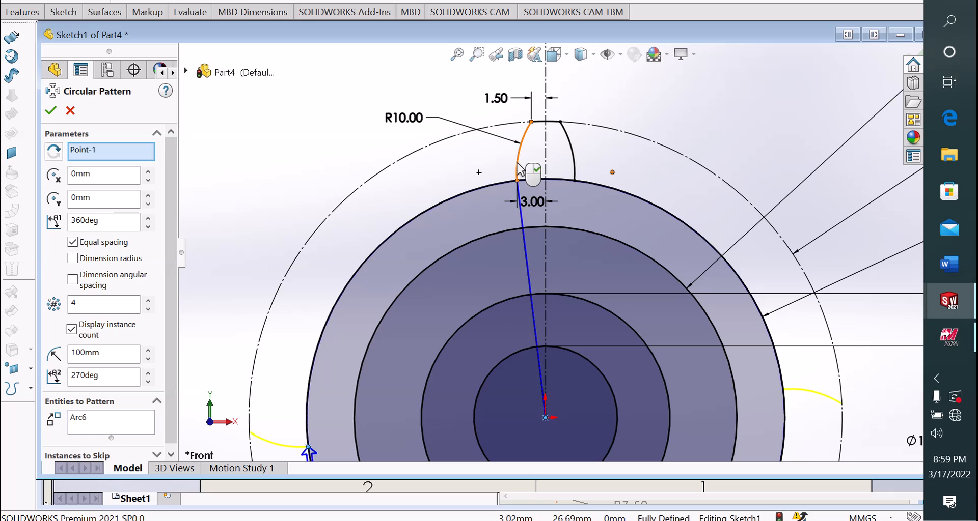
click(566, 138)
click(554, 122)
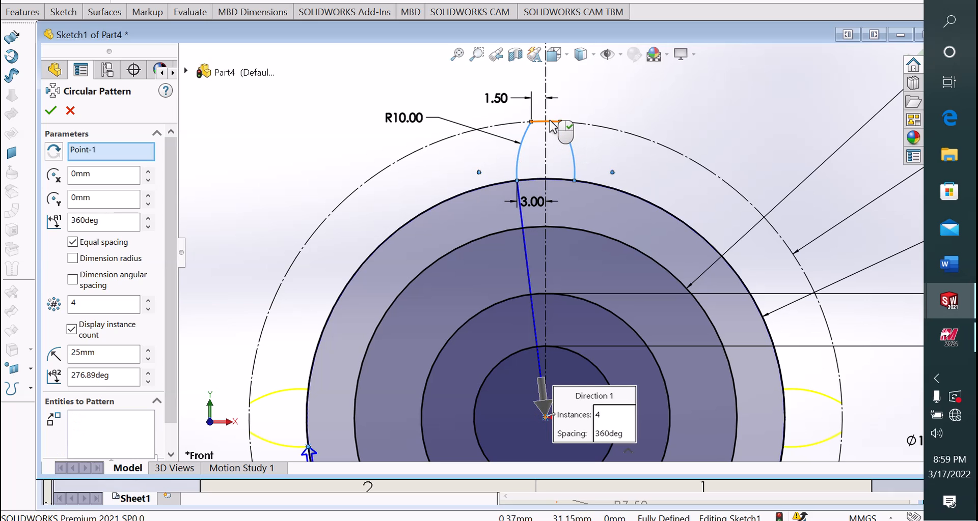
scroll(633, 214, up, 4)
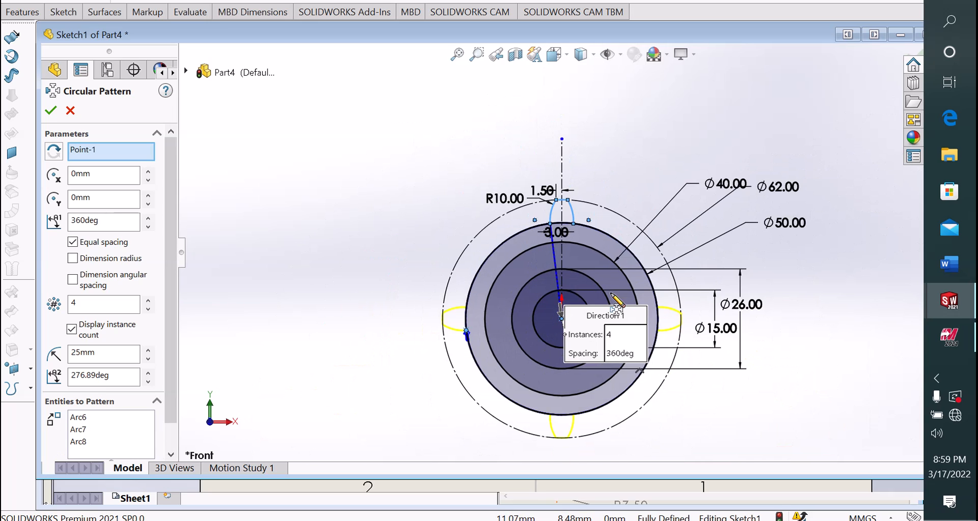
scroll(616, 303, up, 1)
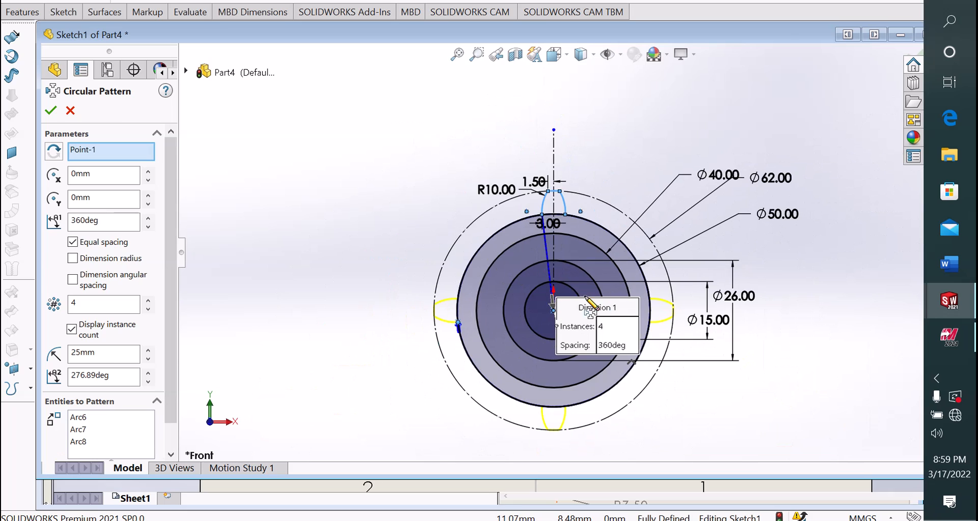
- Set the circular pattern to 16 instances and apply it around the gear
click(103, 302)
drag(103, 302, 63, 302)
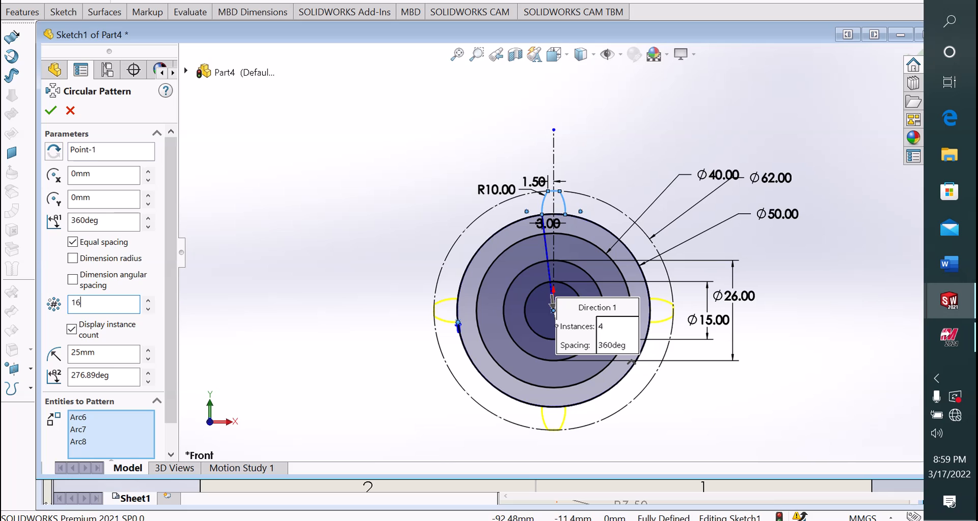
click(52, 111)
scroll(613, 350, down, 1)
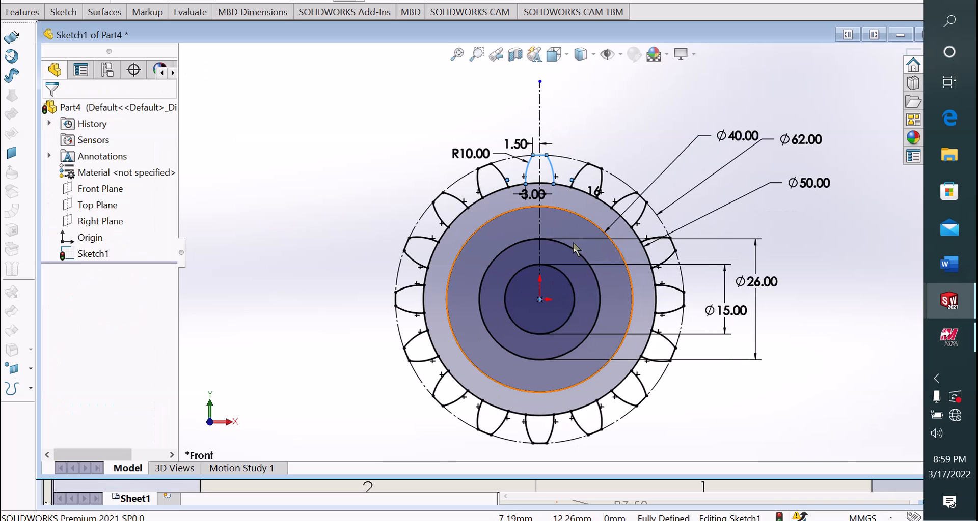
scroll(583, 271, down, 1)
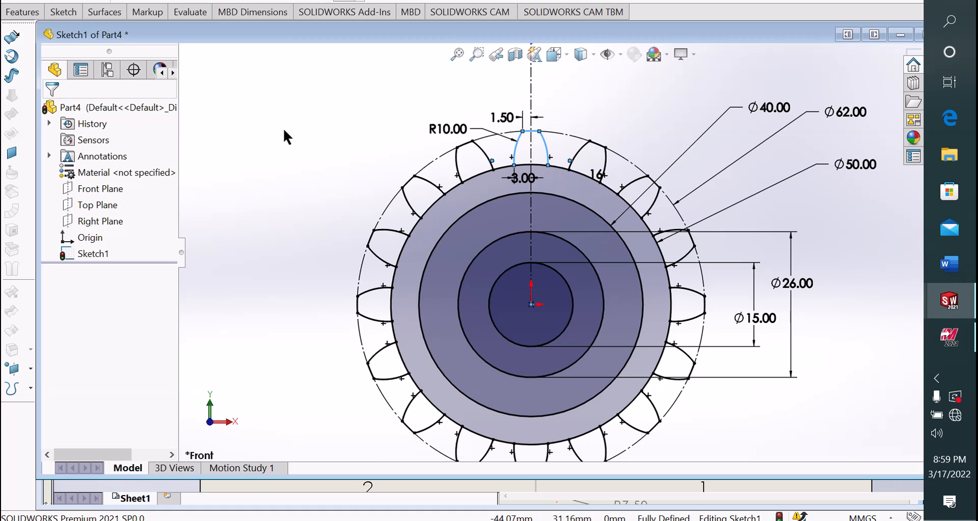
click(292, 160)
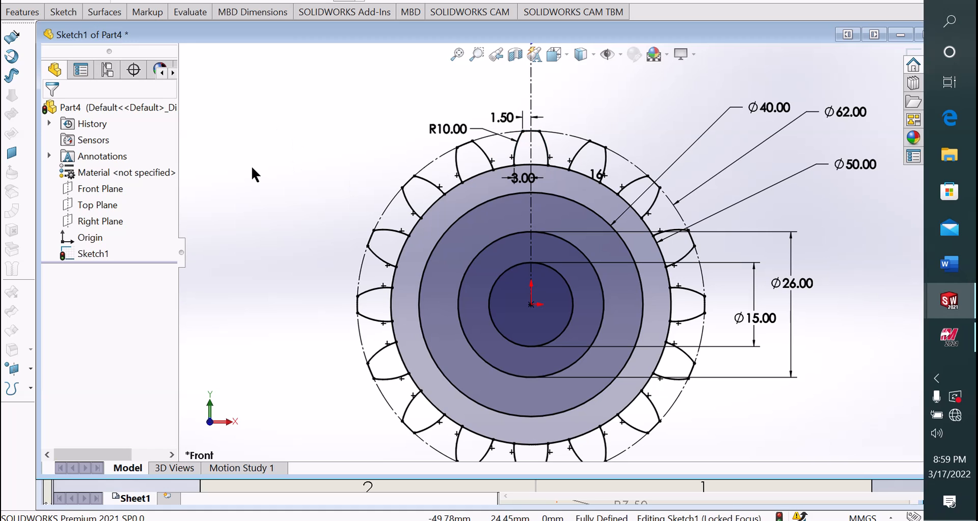
- Try to trim the 50 mm circle's arc between two neighbouring teeth at the gear's upper left
click(64, 15)
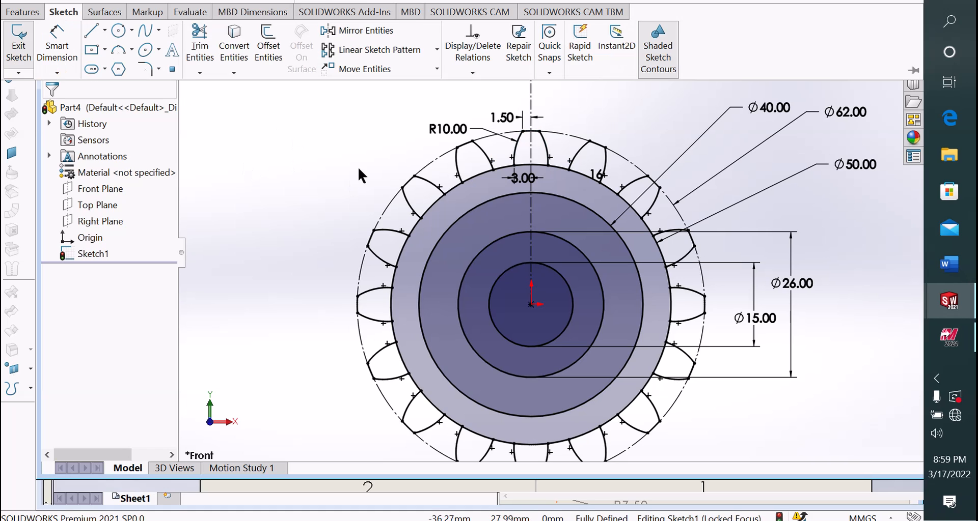
scroll(466, 209, down, 3)
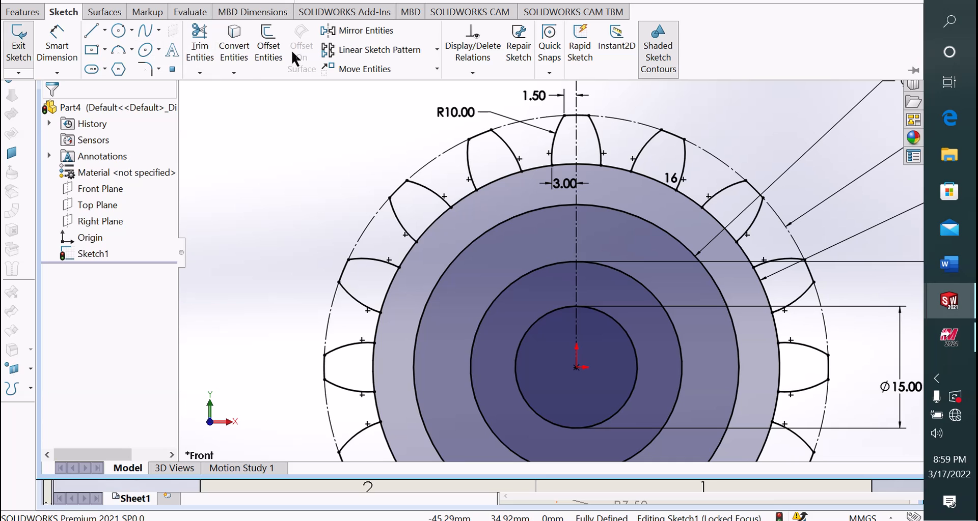
click(199, 50)
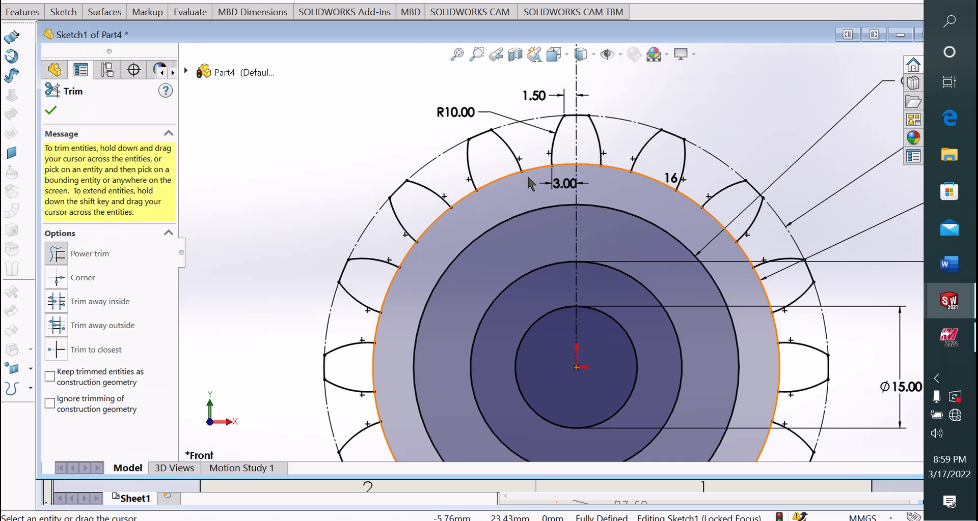
scroll(517, 180, down, 2)
scroll(422, 236, down, 1)
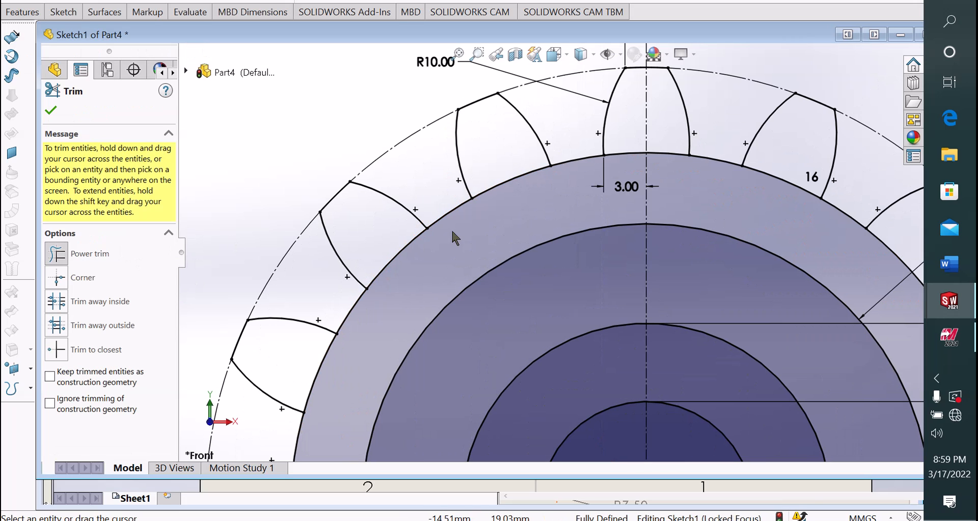
drag(463, 231, 448, 207)
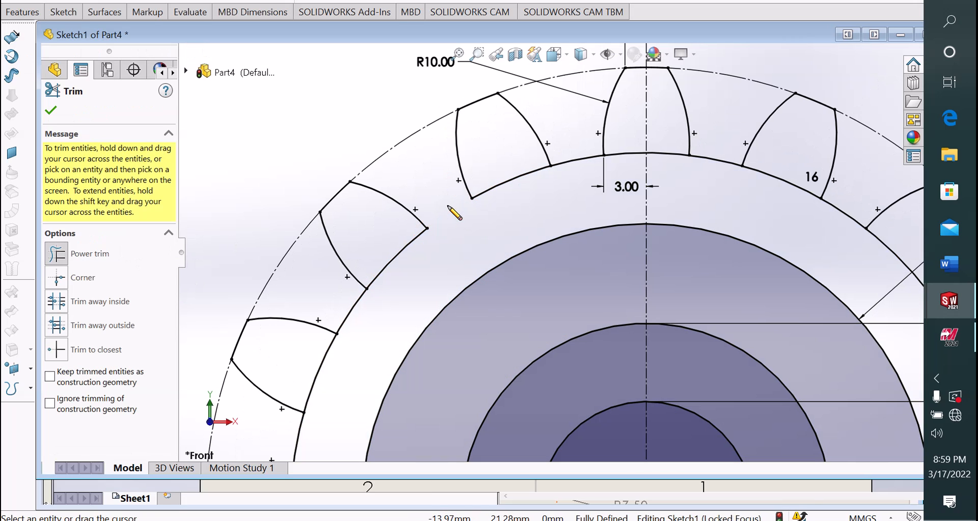
key(Escape)
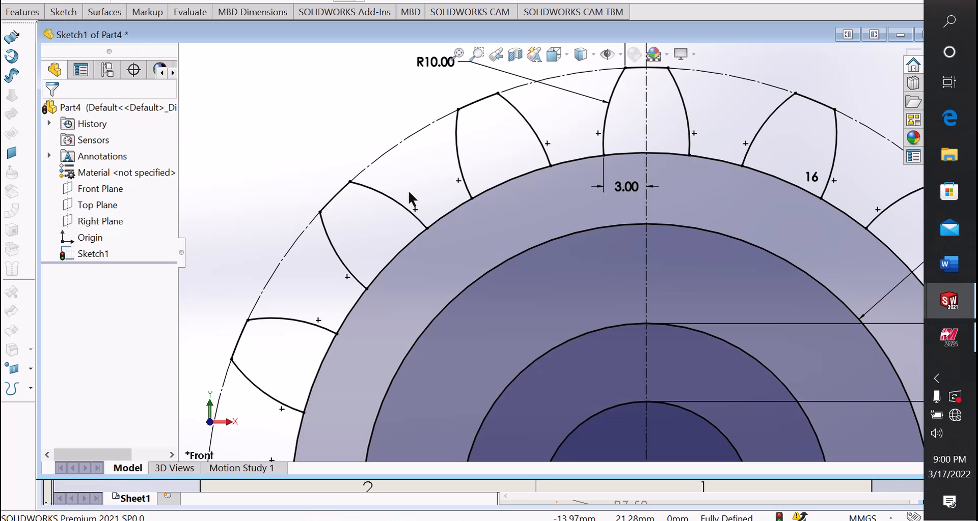
- Trim away the 50 mm circle's arcs across the bases of the two teeth left of the top tooth
click(63, 13)
scroll(417, 195, up, 4)
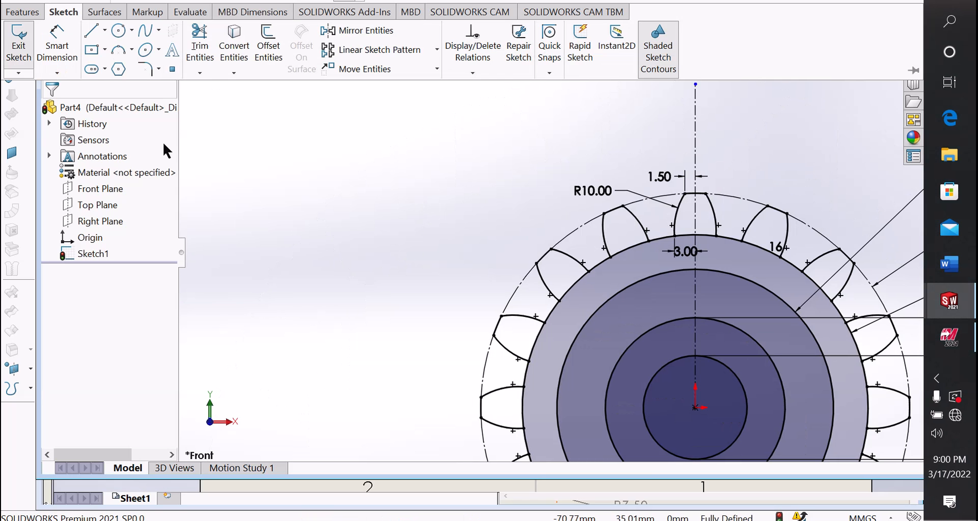
scroll(714, 352, up, 3)
scroll(574, 250, down, 3)
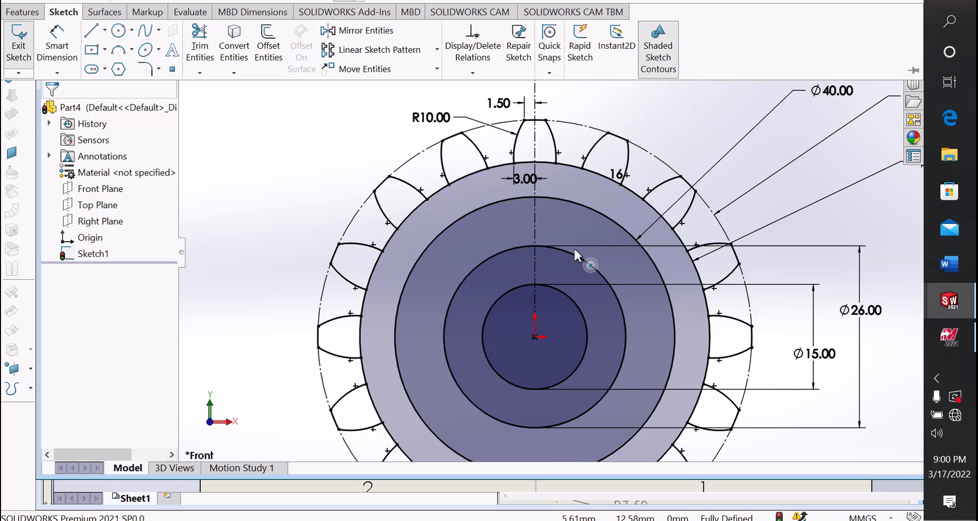
scroll(573, 247, down, 1)
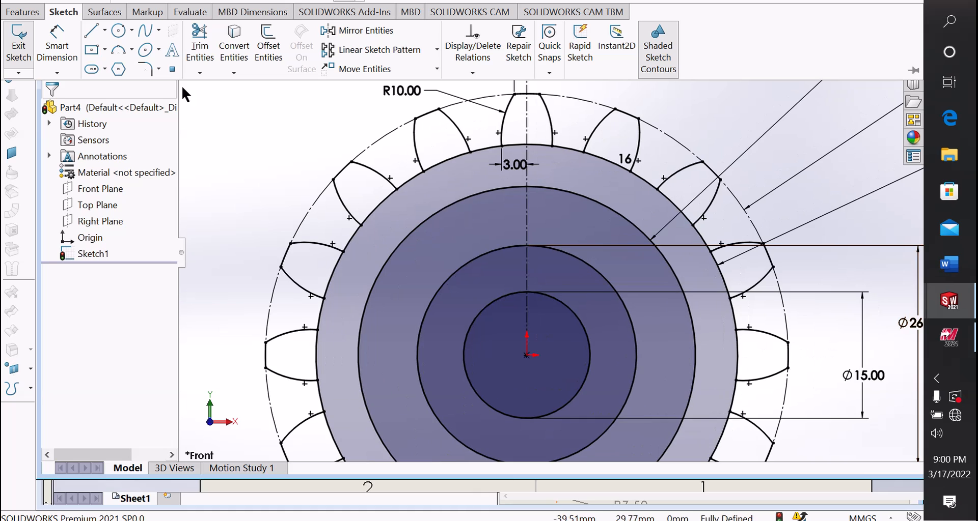
click(204, 60)
scroll(411, 188, down, 1)
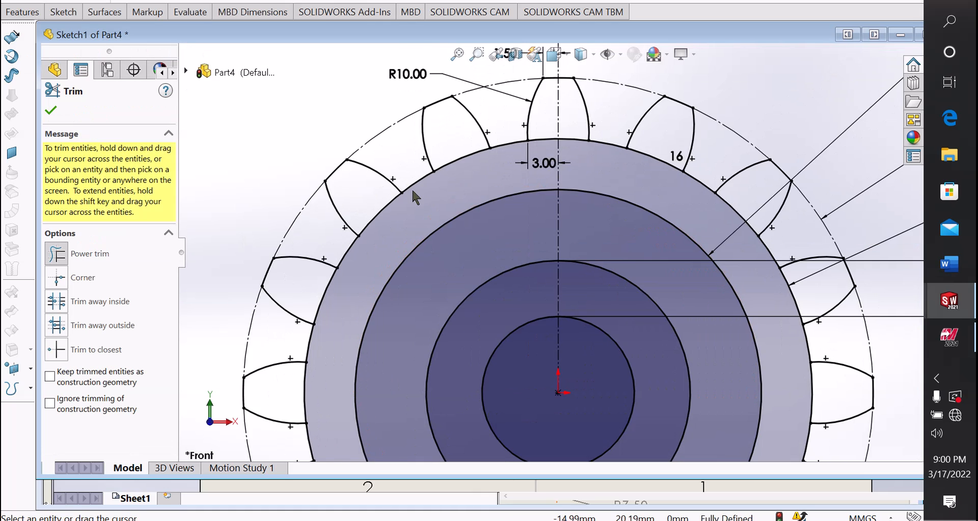
scroll(413, 191, down, 1)
drag(387, 224, 375, 212)
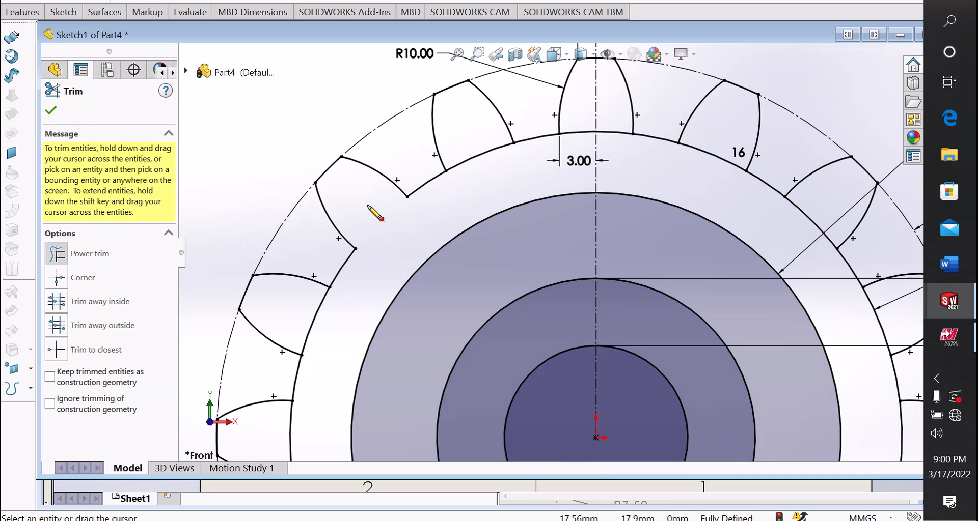
drag(502, 179, 490, 159)
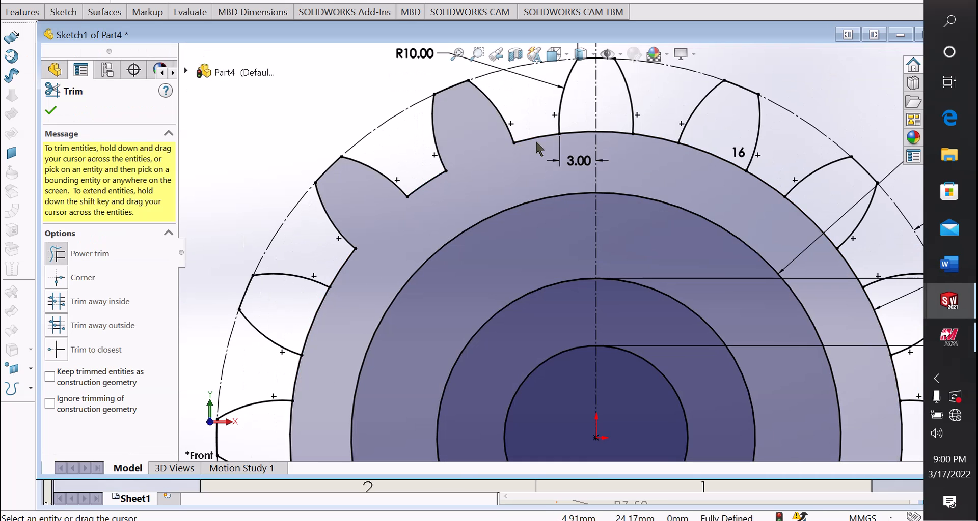
- Trim away the 50 mm circle's arcs across the bases of the top tooth and the teeth following it clockwise
scroll(576, 133, down, 2)
mouse_move(577, 181)
mouse_down()
mouse_move(583, 143)
mouse_move(640, 149)
mouse_up()
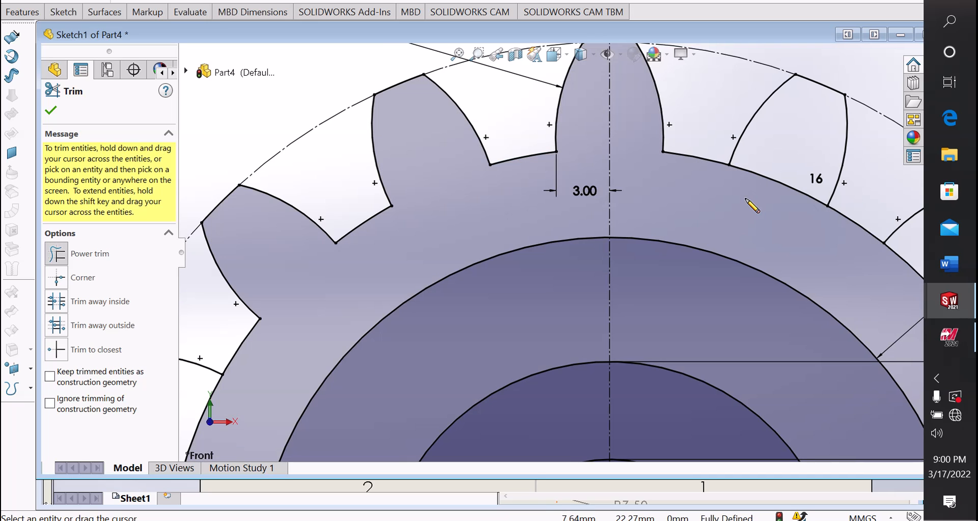
scroll(769, 239, up, 2)
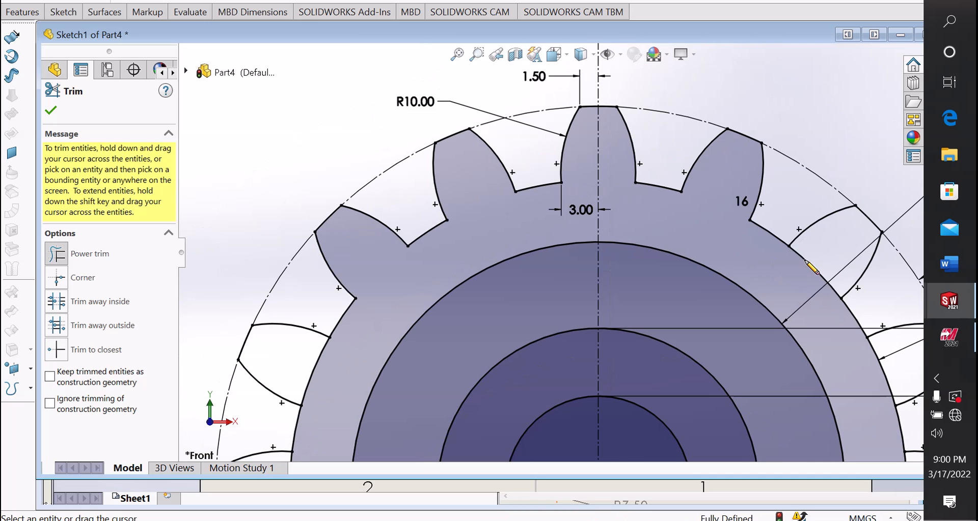
scroll(814, 258, up, 2)
scroll(812, 338, down, 3)
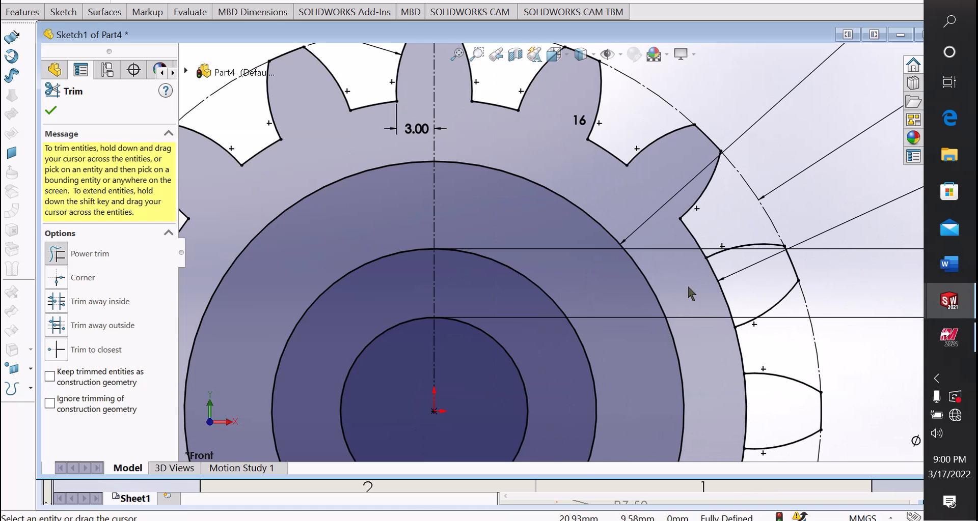
mouse_move(690, 294)
mouse_down()
mouse_move(731, 283)
mouse_move(733, 325)
mouse_up()
scroll(779, 399, up, 1)
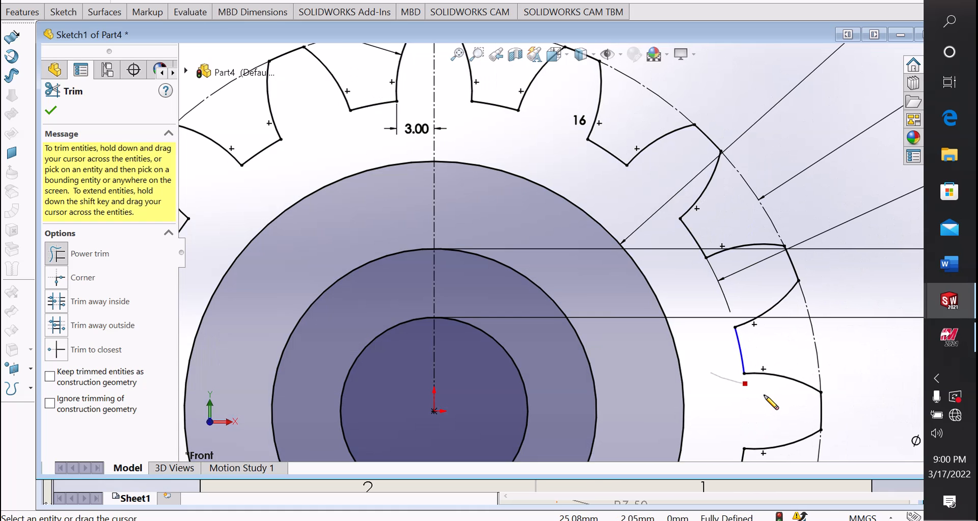
- Trim the 50 mm circle's arcs from the bases of all remaining teeth and finish the Trim command
scroll(639, 376, up, 4)
scroll(606, 356, down, 3)
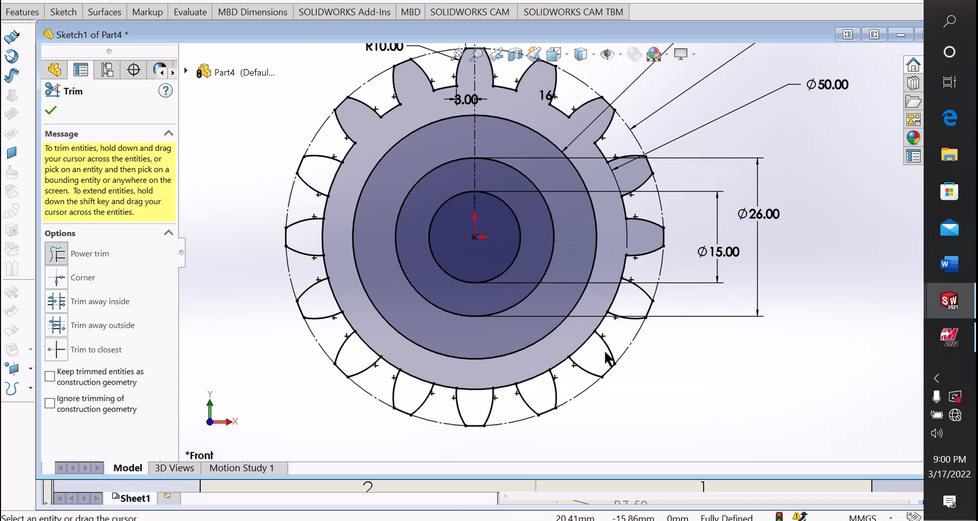
scroll(604, 231, down, 1)
mouse_move(602, 285)
mouse_down()
mouse_move(633, 307)
mouse_move(498, 408)
mouse_move(461, 411)
mouse_move(395, 392)
mouse_move(380, 410)
mouse_move(338, 360)
mouse_move(319, 367)
mouse_move(292, 300)
mouse_move(269, 306)
mouse_move(285, 240)
mouse_move(269, 240)
mouse_move(286, 153)
mouse_move(354, 148)
mouse_up()
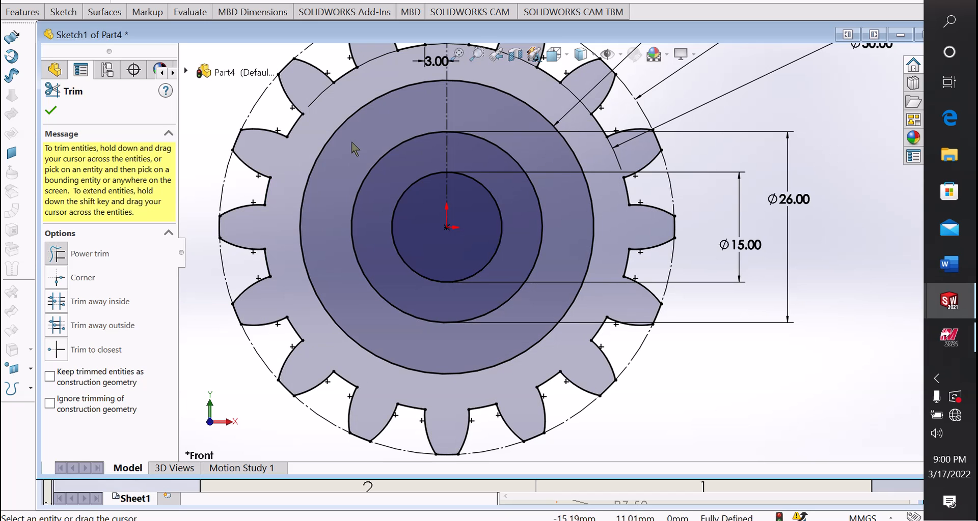
scroll(500, 137, up, 3)
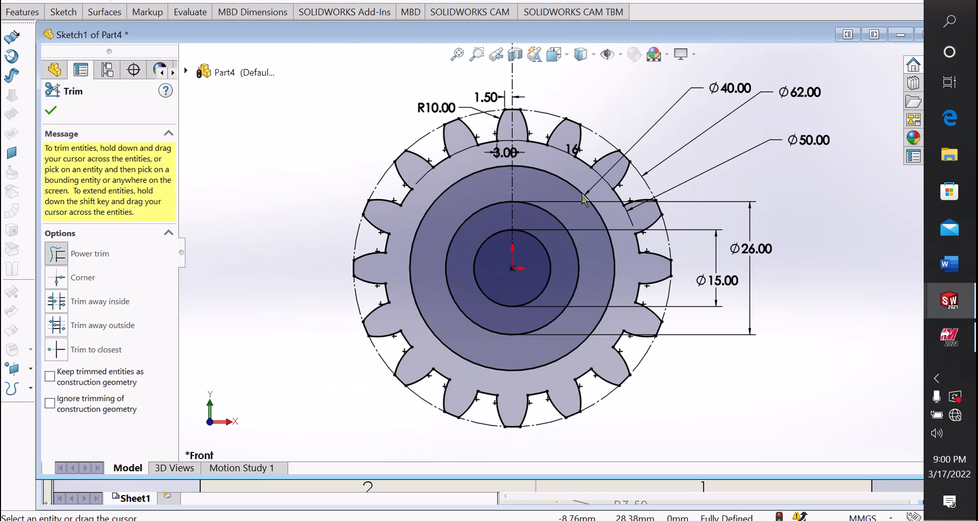
click(51, 111)
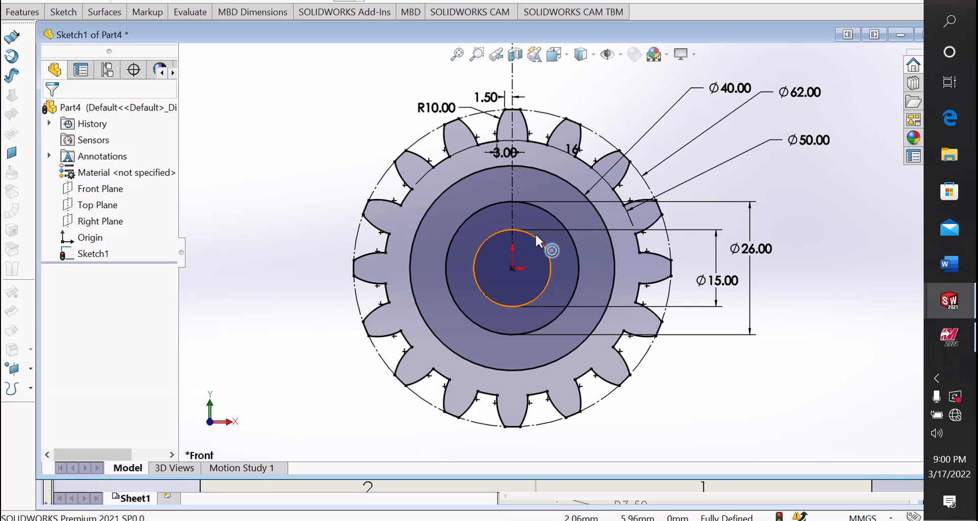
- Sketch a Center Rectangle about 3.4 mm wide, centred where the vertical centerline meets the top of the 15 mm bore circle
scroll(539, 236, down, 1)
scroll(518, 236, down, 1)
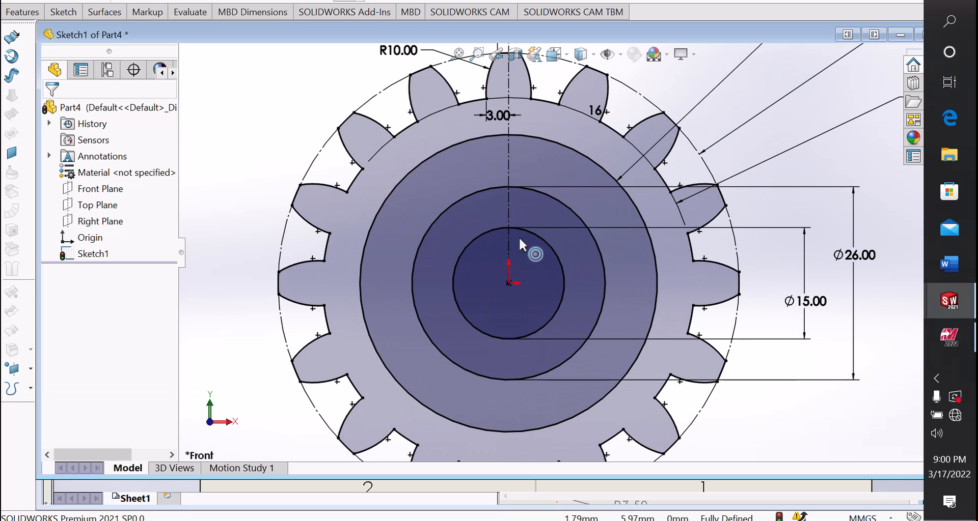
click(60, 12)
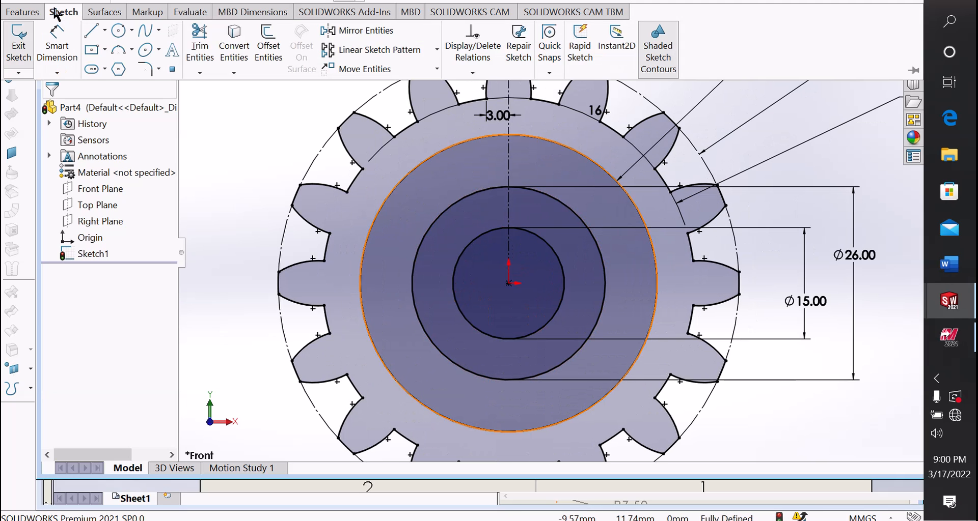
click(105, 49)
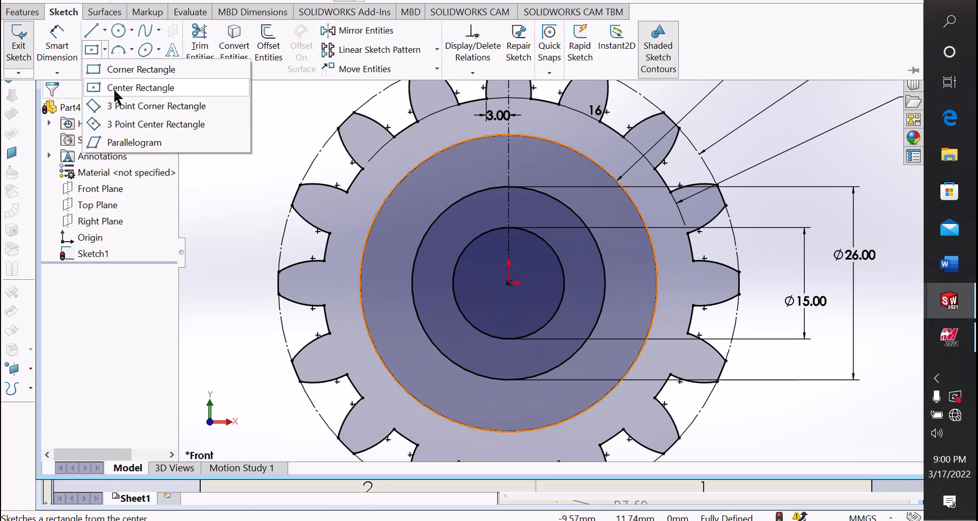
click(115, 89)
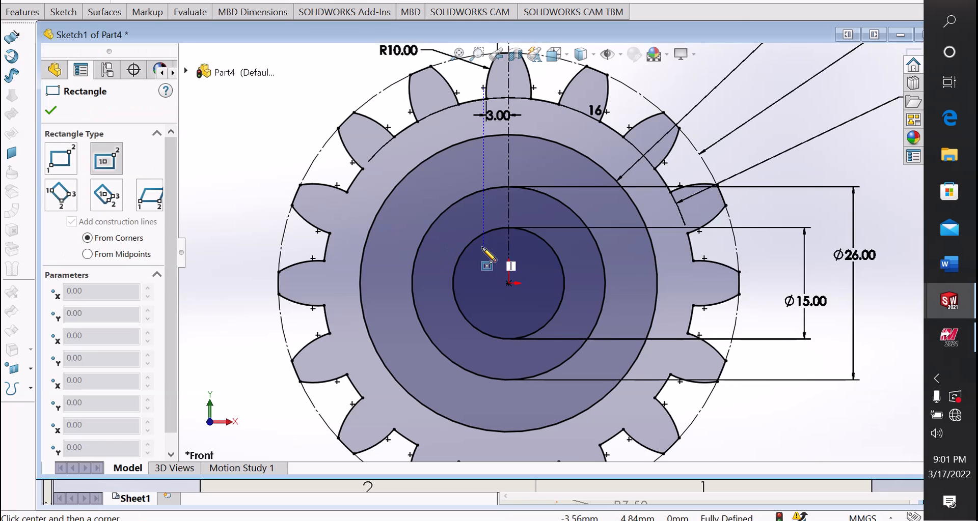
scroll(486, 261, down, 3)
scroll(532, 225, down, 3)
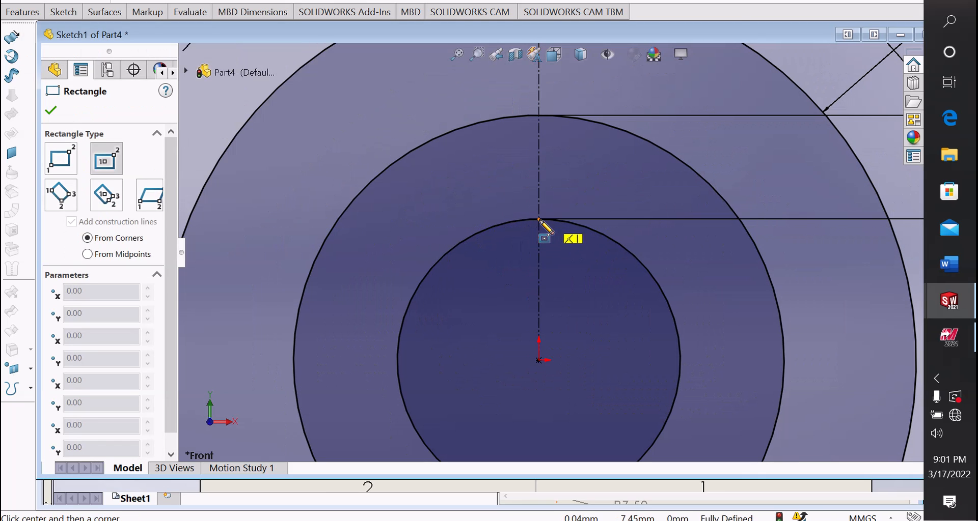
click(539, 219)
click(571, 176)
right_click(571, 177)
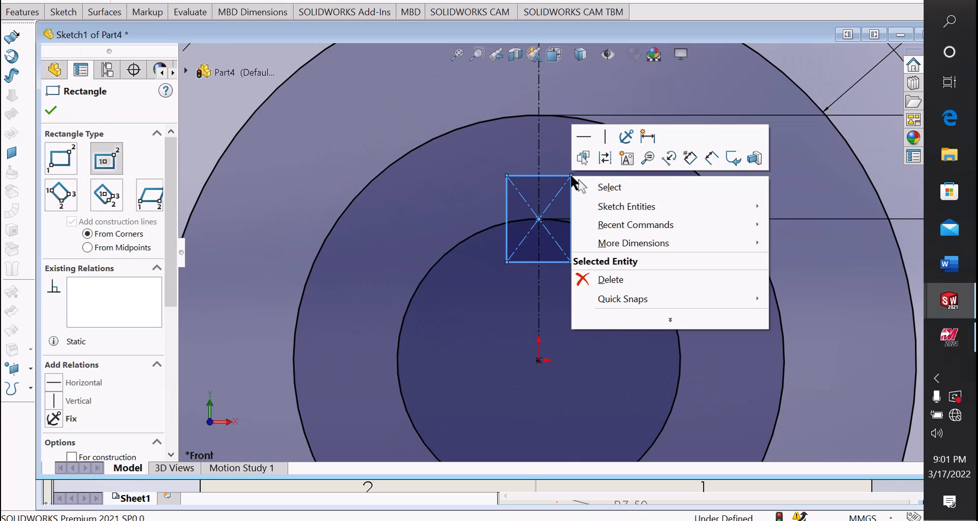
click(606, 187)
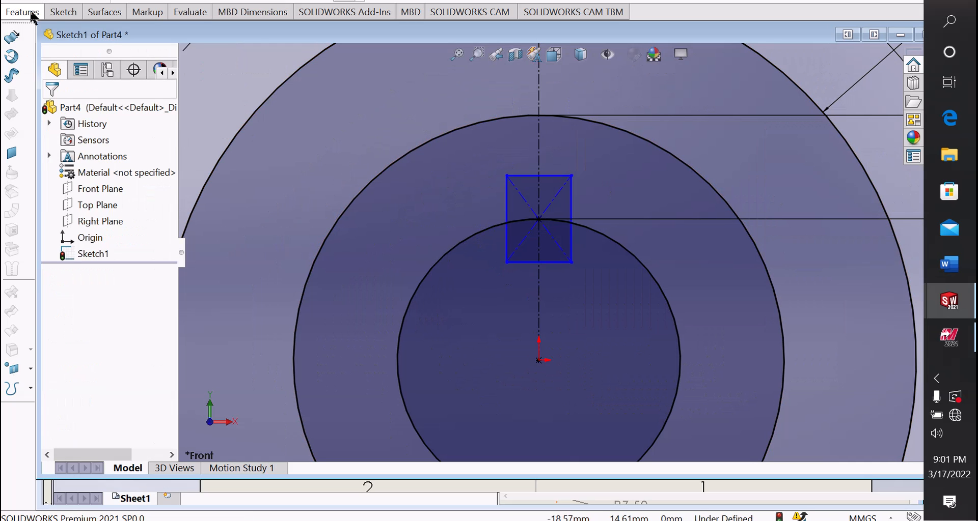
- Dimension the keyway rectangle's top edge and set its width to 3 mm
click(62, 12)
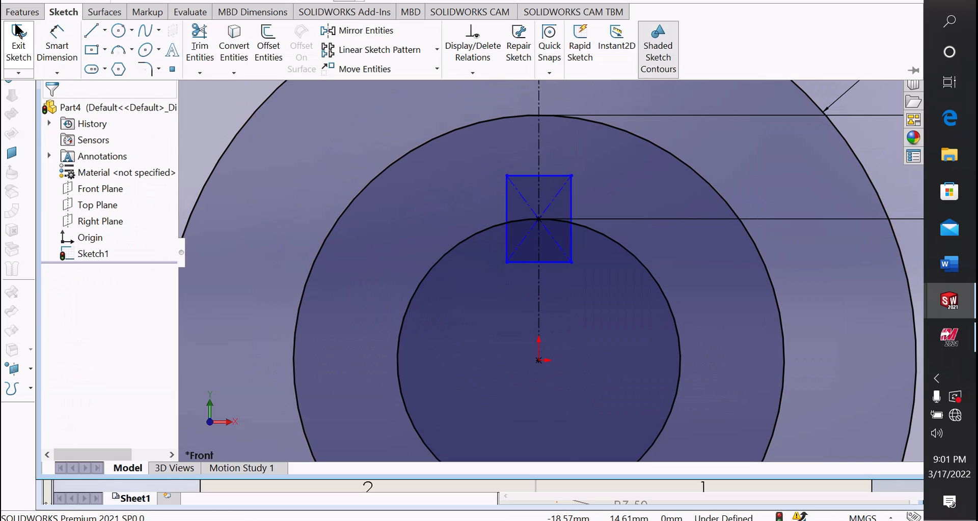
click(51, 50)
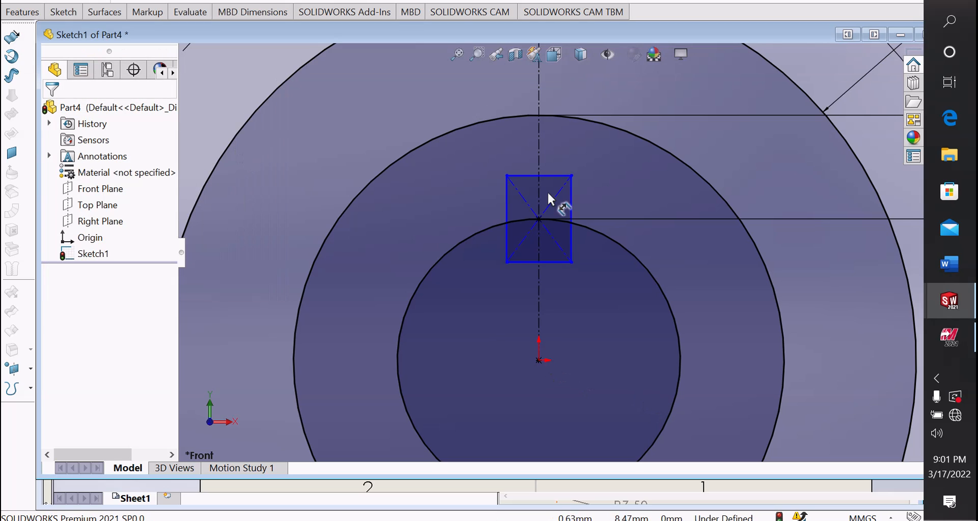
click(521, 175)
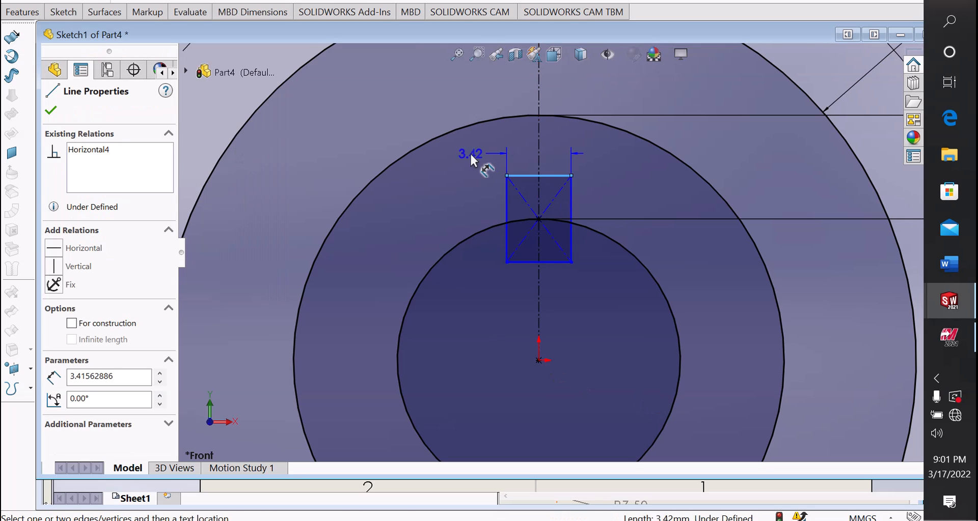
click(469, 152)
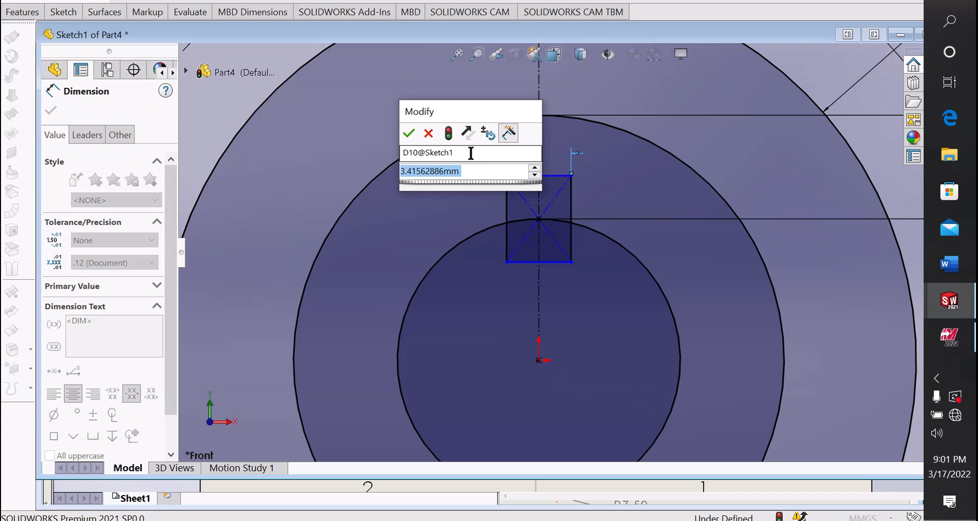
text(3)
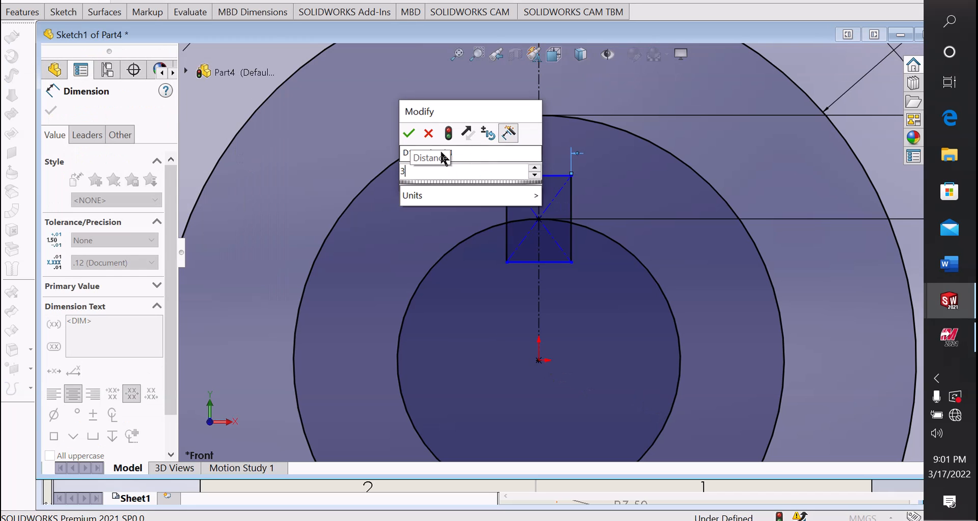
click(408, 134)
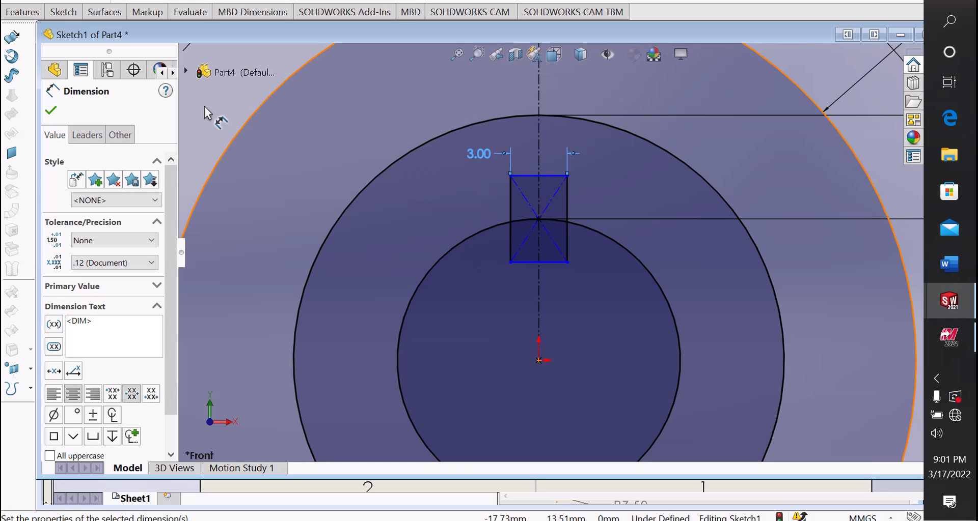
- Dimension the keyway rectangle's top edge from the origin at 9 mm and finish the dimension command
click(539, 361)
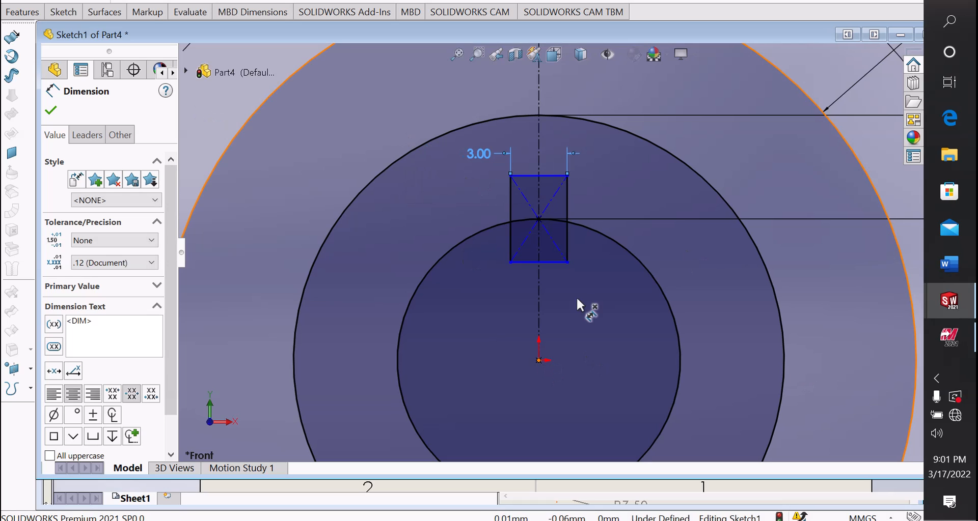
click(563, 177)
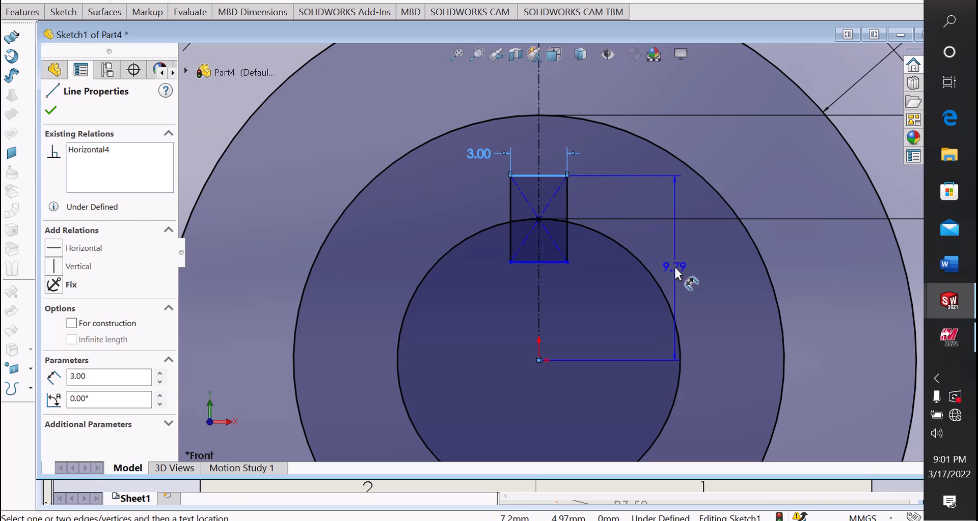
click(675, 268)
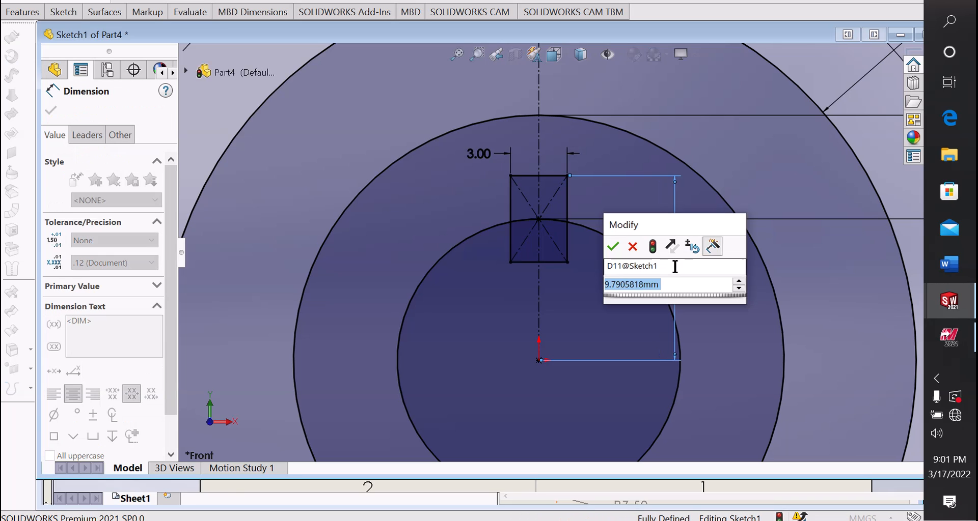
key(BackSpace)
text(9)
key(Return)
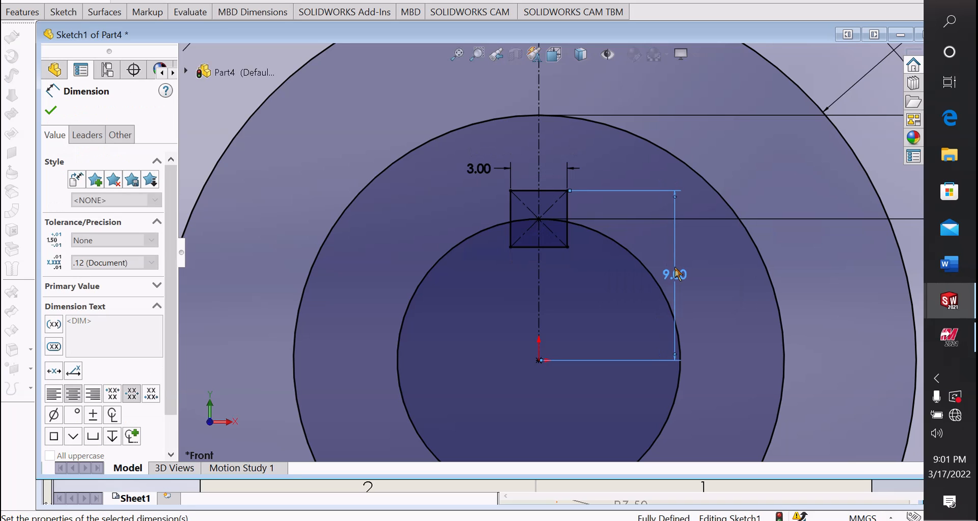
click(51, 110)
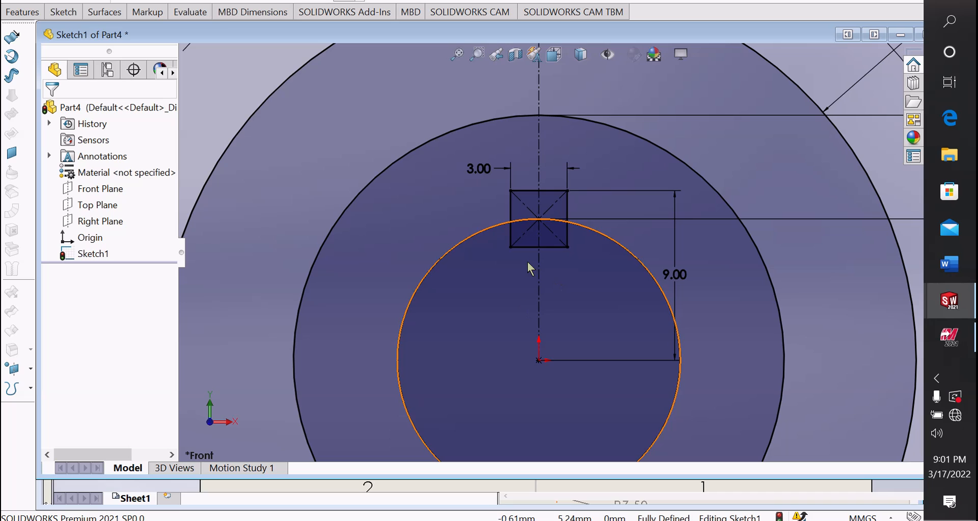
- Trim away the part of the keyway rectangle that lies inside the 15 mm bore circle
click(59, 15)
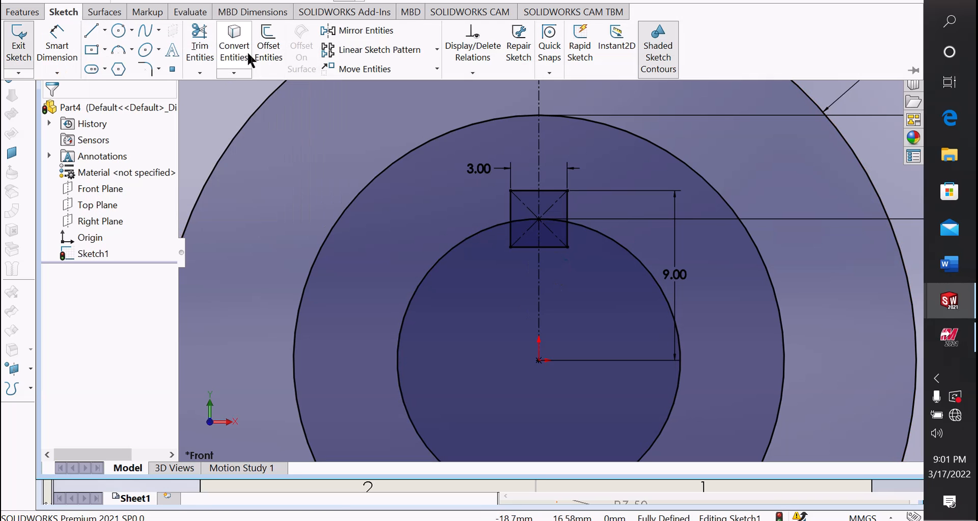
click(205, 53)
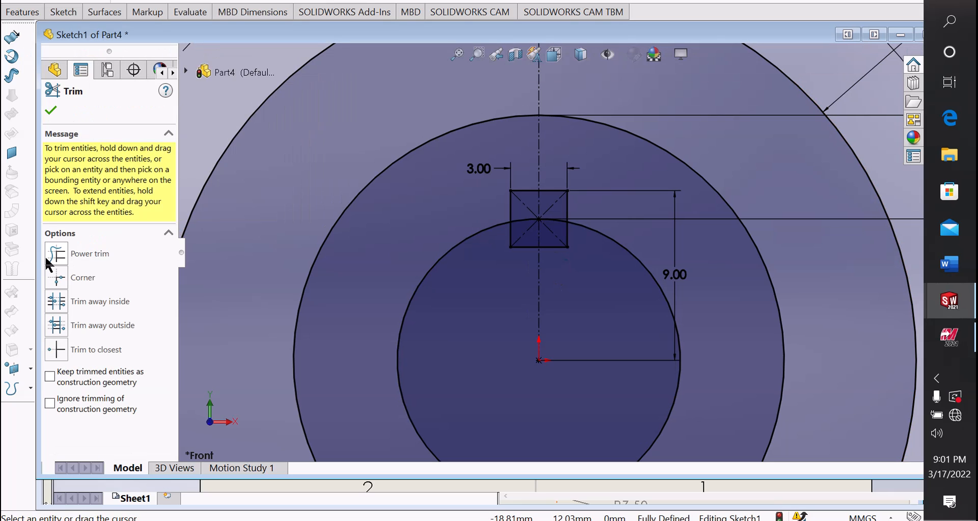
scroll(453, 289, up, 2)
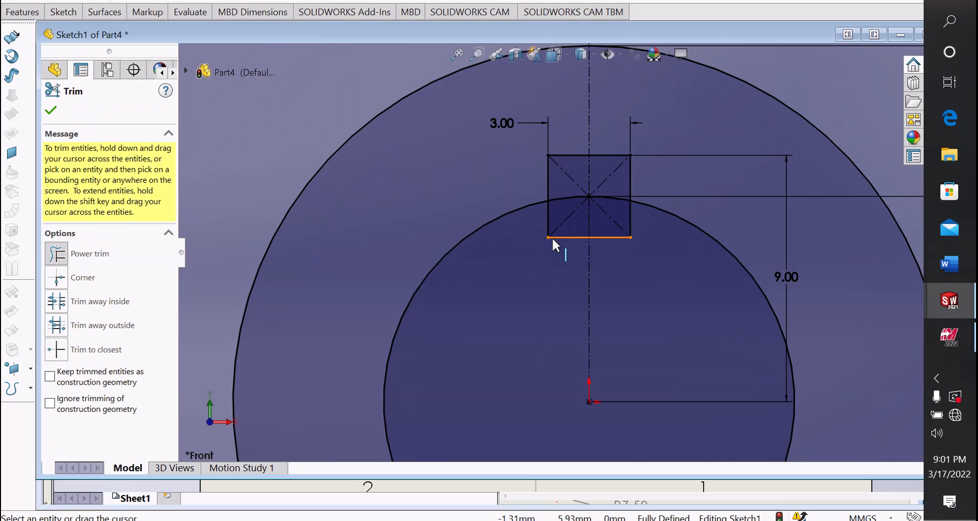
mouse_move(525, 237)
mouse_down()
mouse_move(559, 231)
mouse_move(576, 249)
mouse_move(617, 249)
mouse_move(593, 277)
mouse_move(599, 283)
mouse_up()
scroll(630, 232, up, 2)
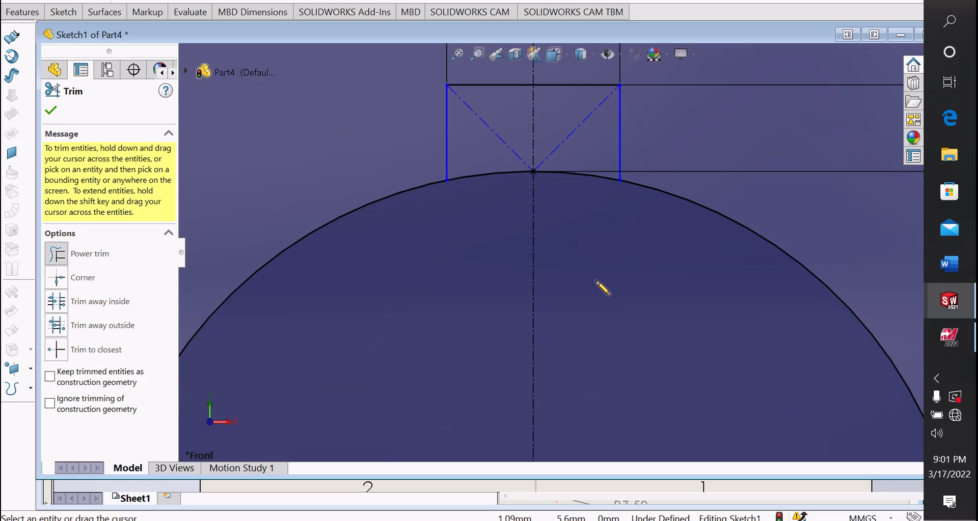
click(50, 110)
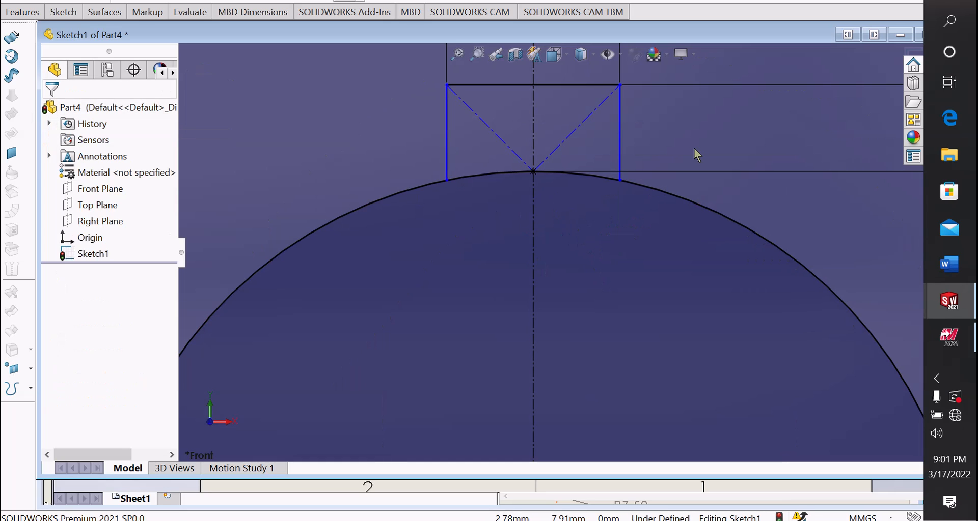
- Make the lower endpoints of the keyway's two side lines symmetric about the vertical centerline
scroll(512, 186, down, 1)
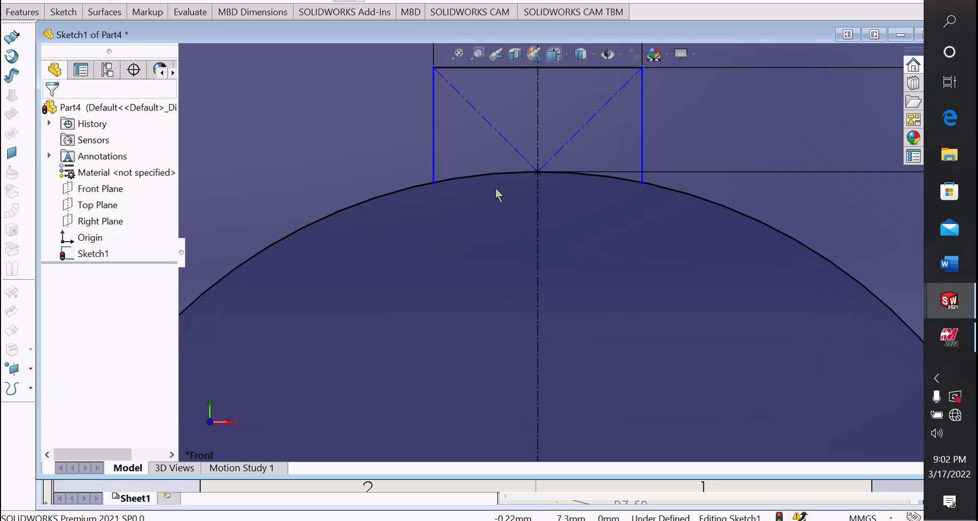
click(433, 181)
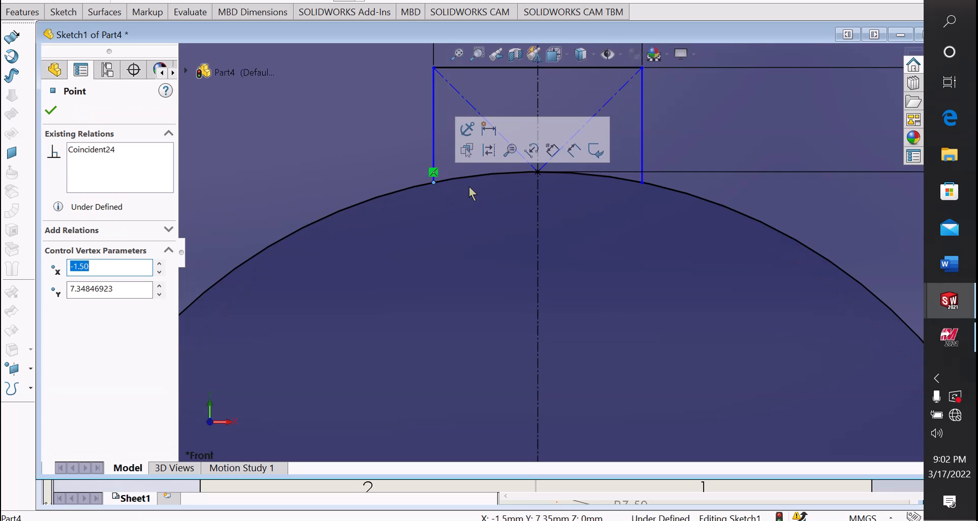
ctrl+click(642, 182)
ctrl+click(536, 194)
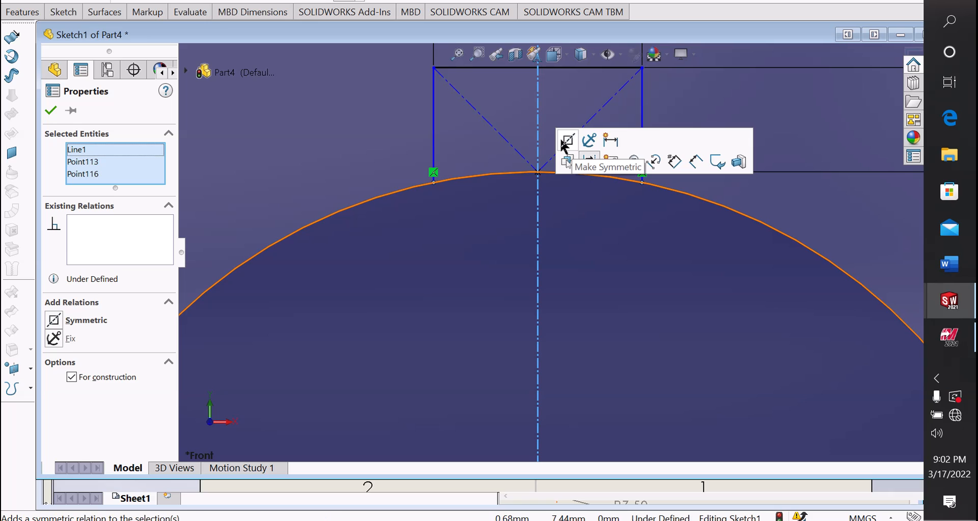
click(568, 144)
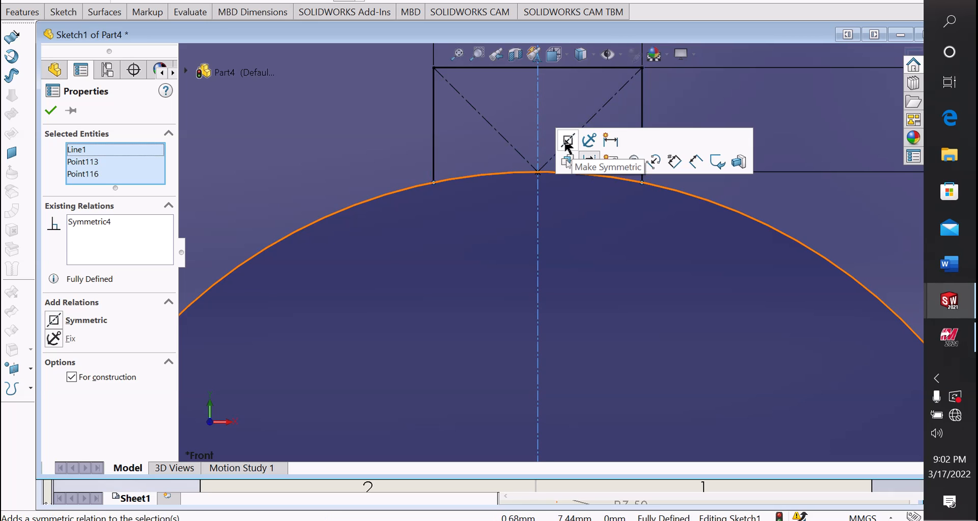
scroll(591, 226, up, 10)
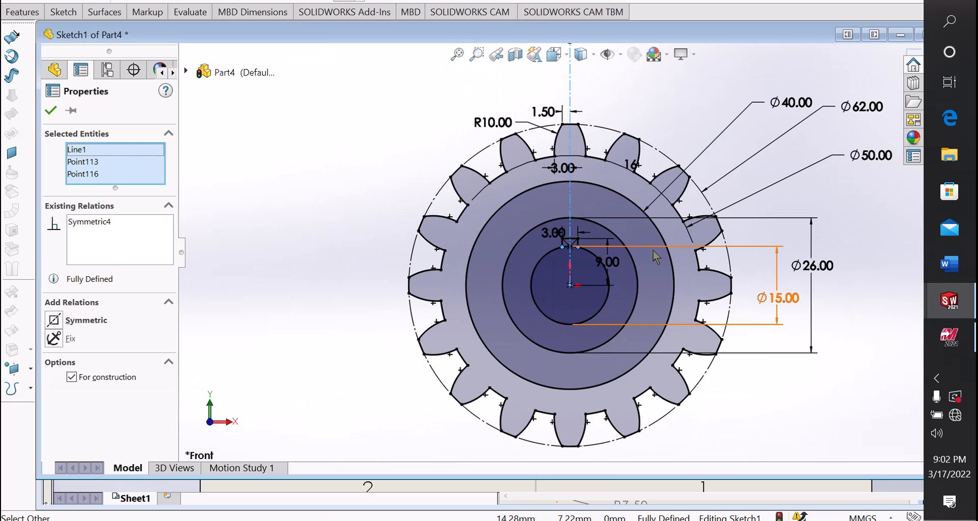
scroll(652, 250, up, 3)
scroll(652, 250, down, 2)
click(810, 340)
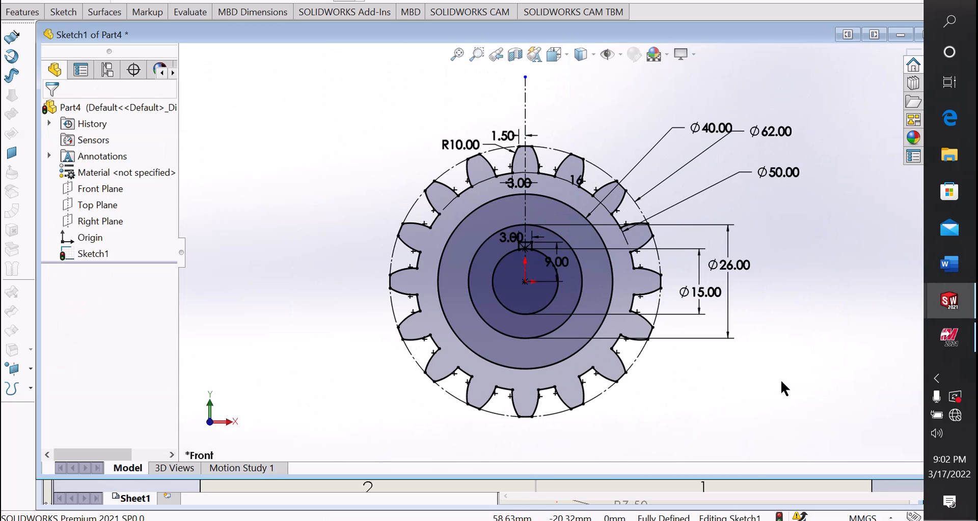
- Trim the 15 mm bore circle's arc between the keyway's sides so the keyway opens into the bore
scroll(590, 339, down, 2)
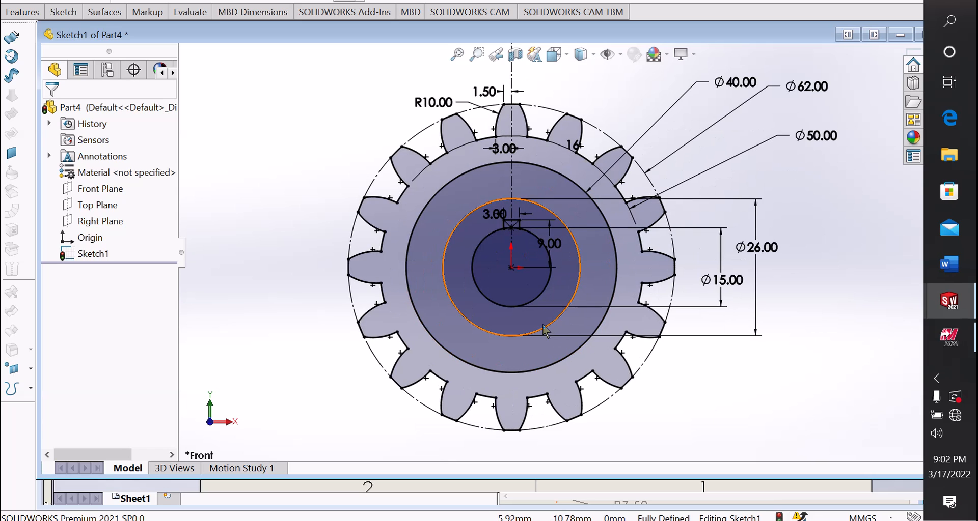
scroll(569, 331, up, 1)
scroll(609, 333, down, 1)
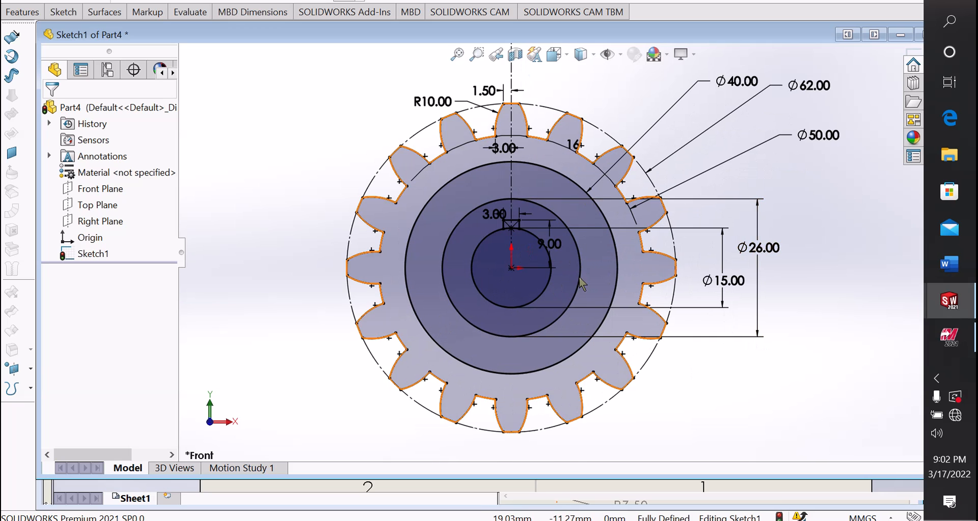
scroll(575, 237, down, 1)
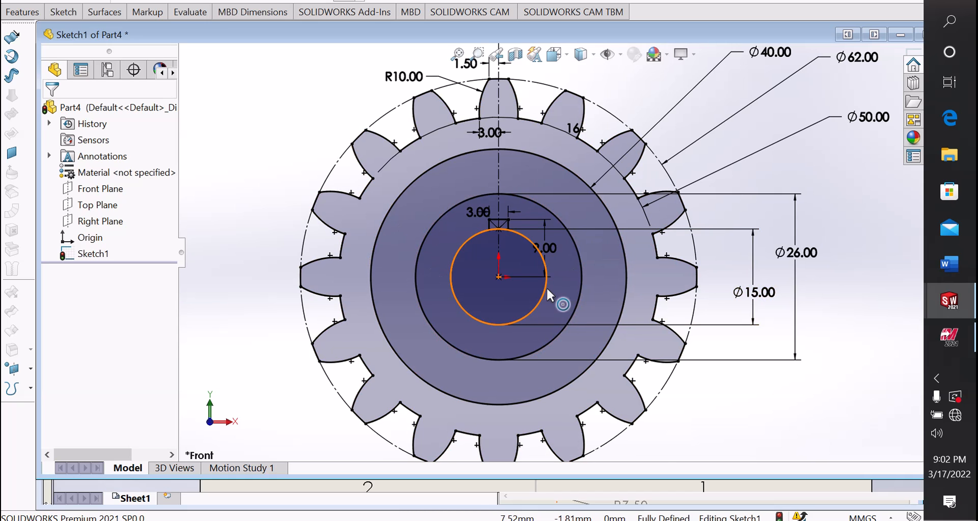
scroll(530, 234, down, 4)
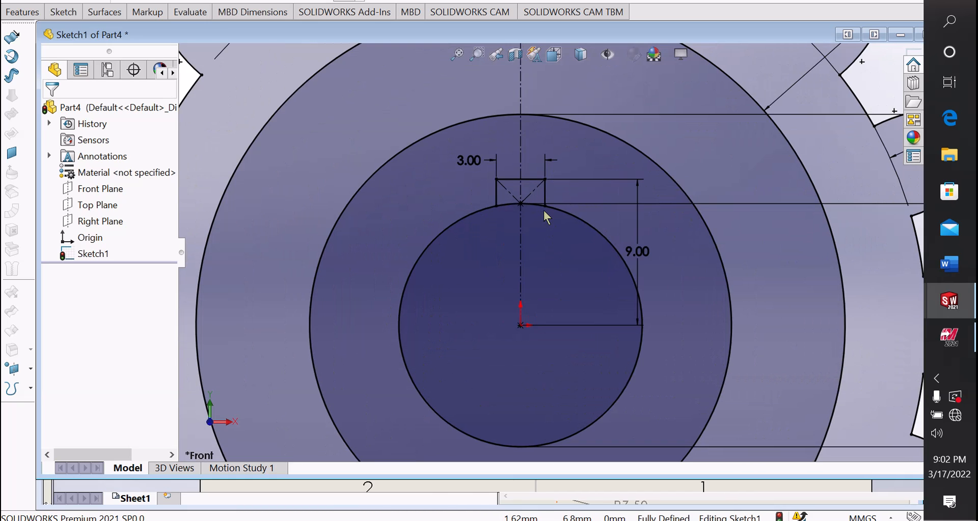
scroll(543, 210, down, 3)
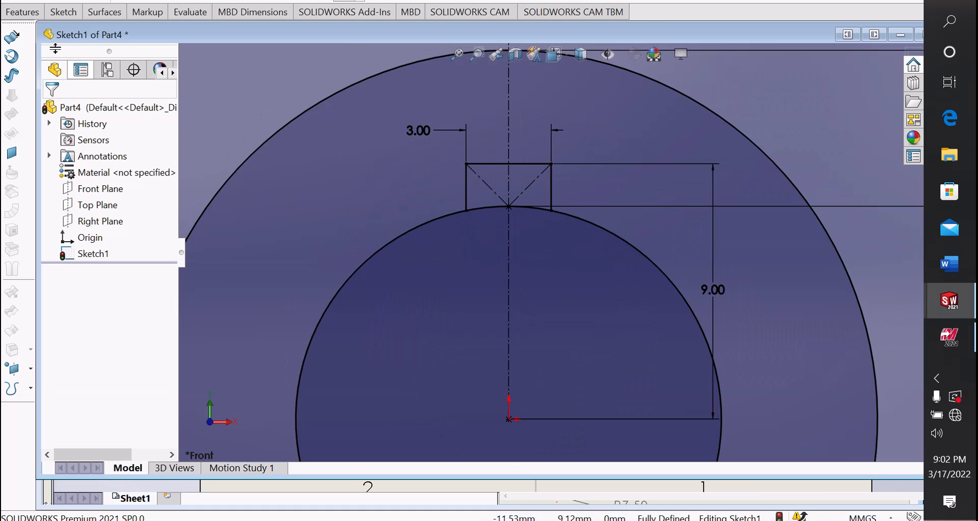
click(49, 13)
click(200, 44)
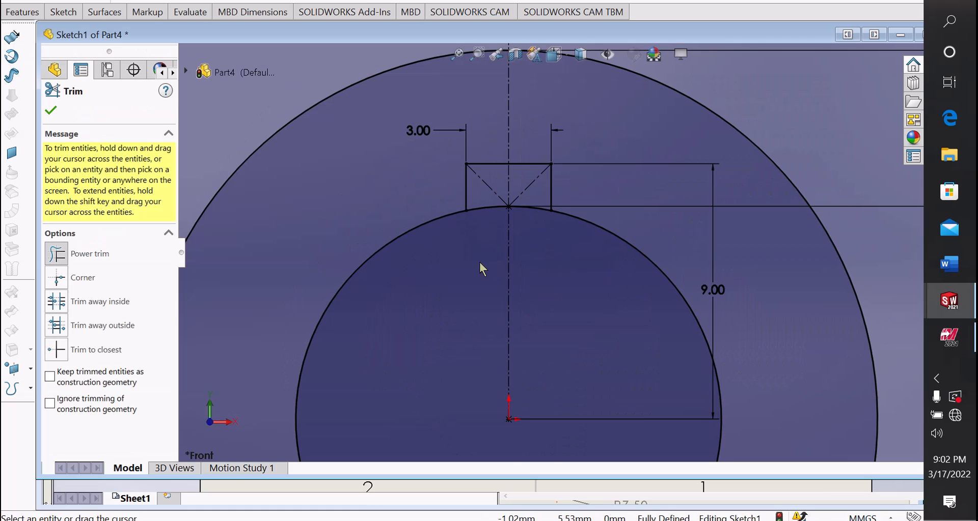
drag(489, 207, 547, 227)
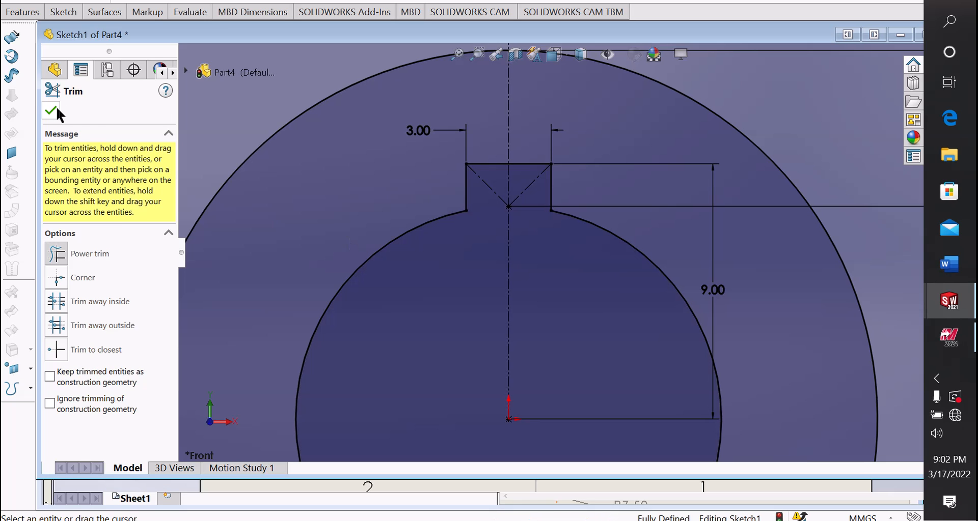
click(51, 111)
- Extrude the toothed ring region outside the 40 mm circle as a Blind boss 10 mm deep
scroll(539, 298, up, 5)
scroll(548, 304, up, 2)
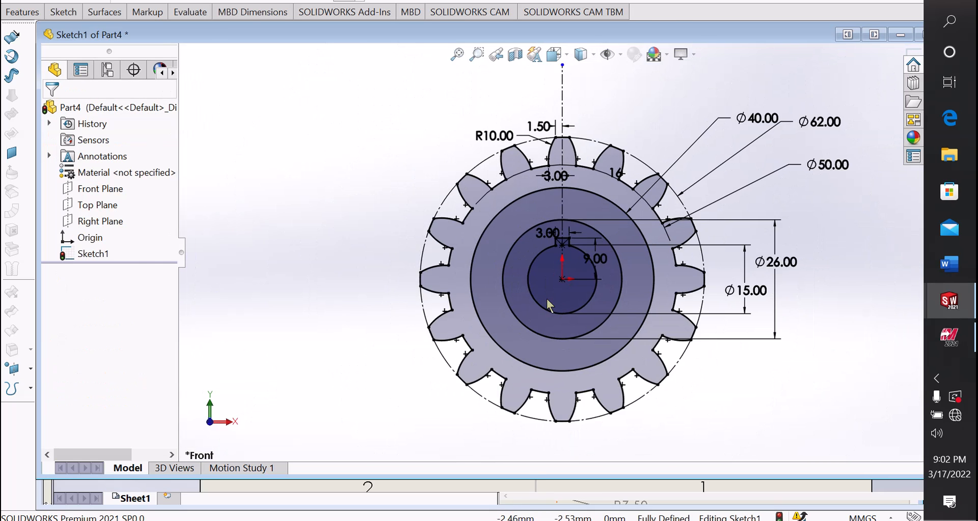
scroll(670, 162, down, 2)
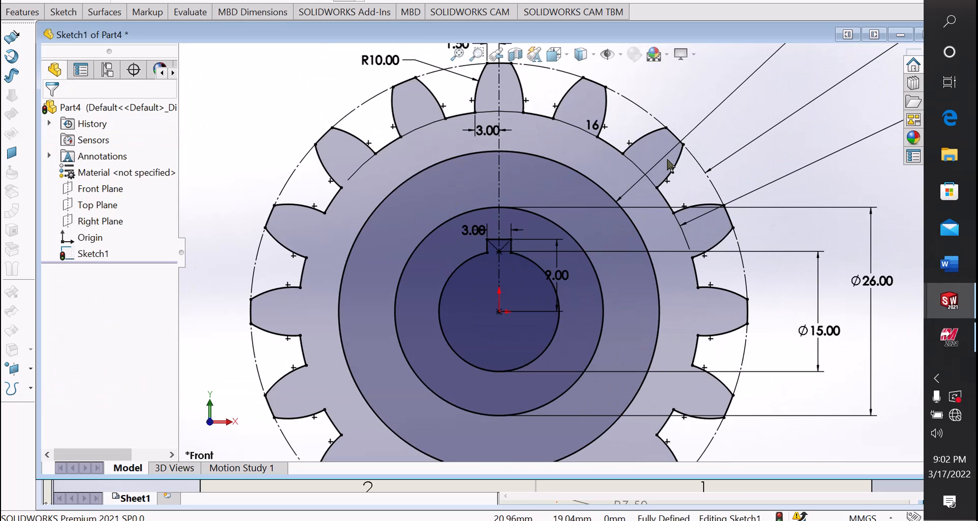
scroll(528, 299, up, 3)
scroll(526, 404, down, 1)
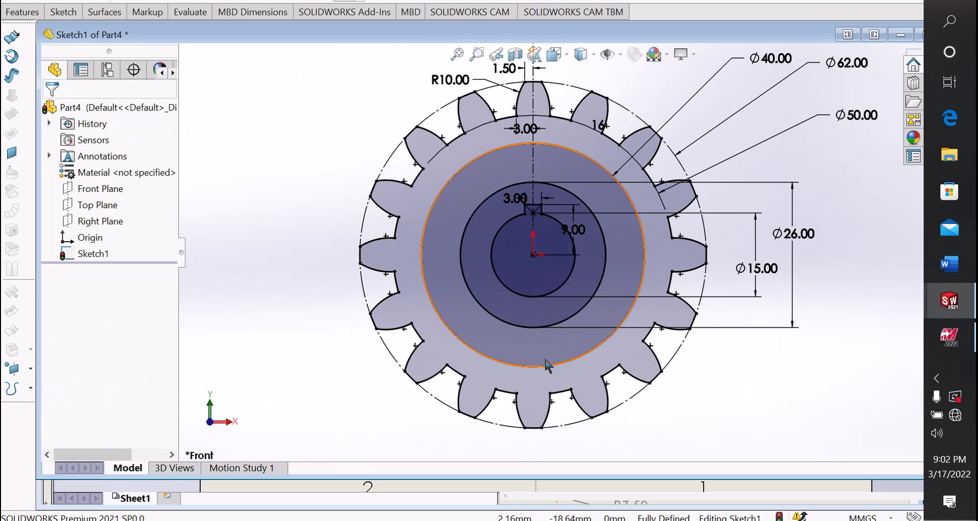
click(23, 15)
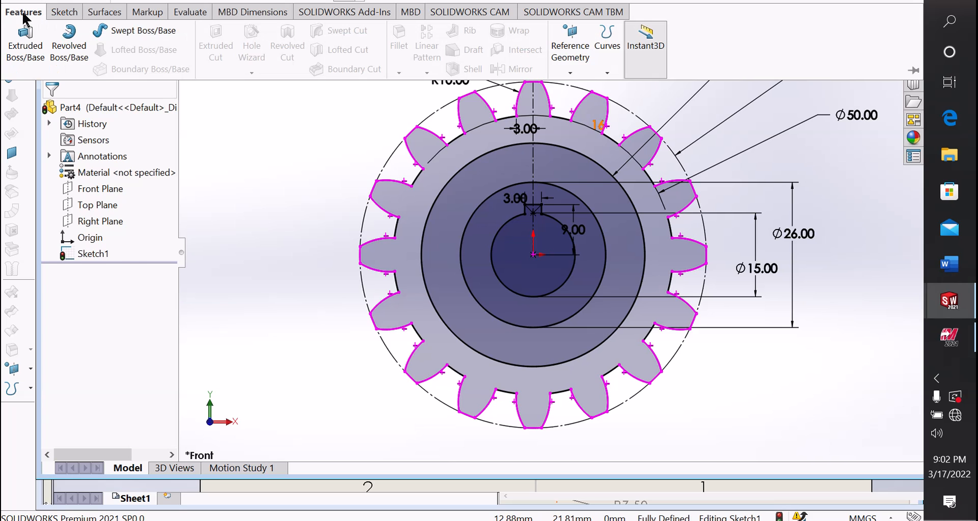
click(28, 51)
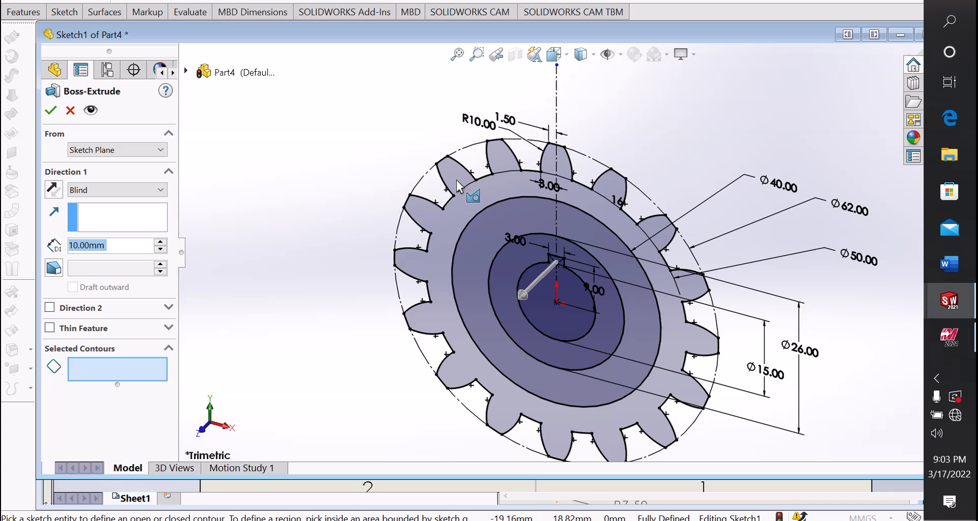
click(457, 180)
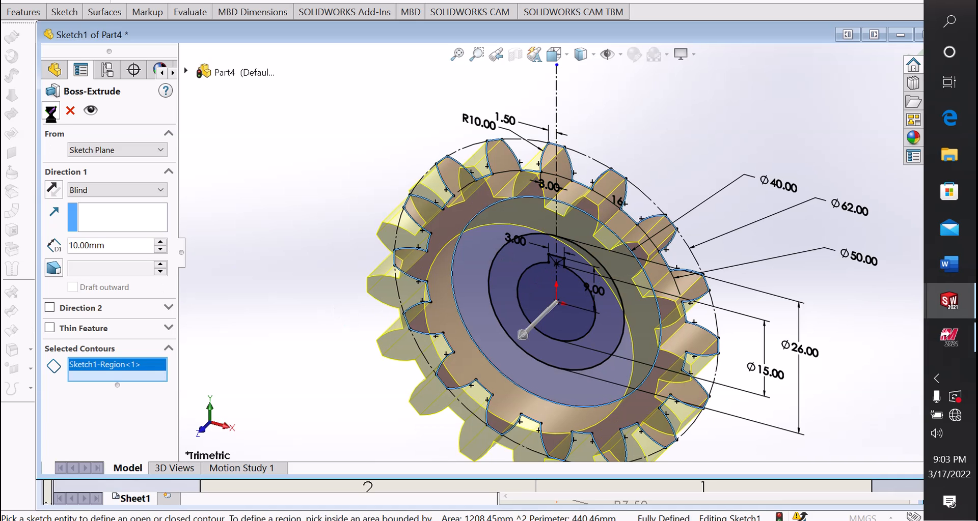
click(50, 111)
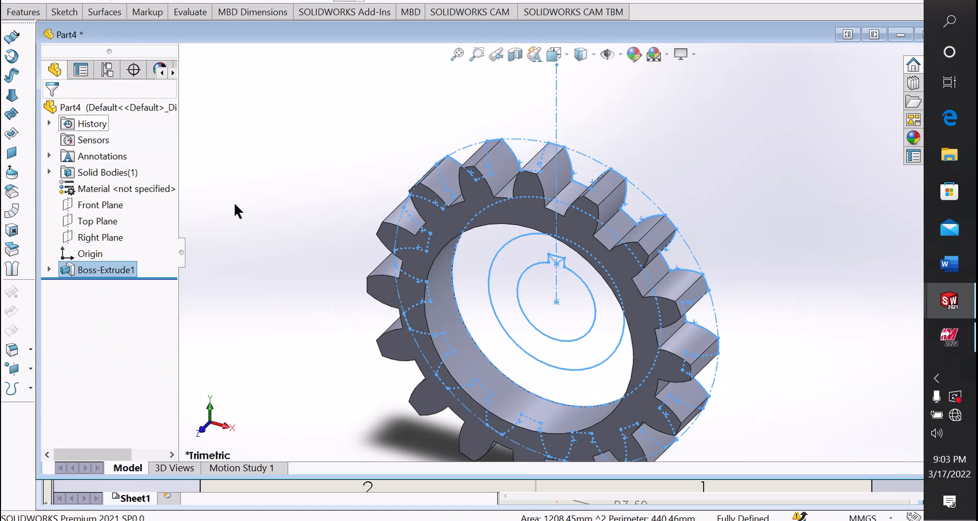
click(234, 202)
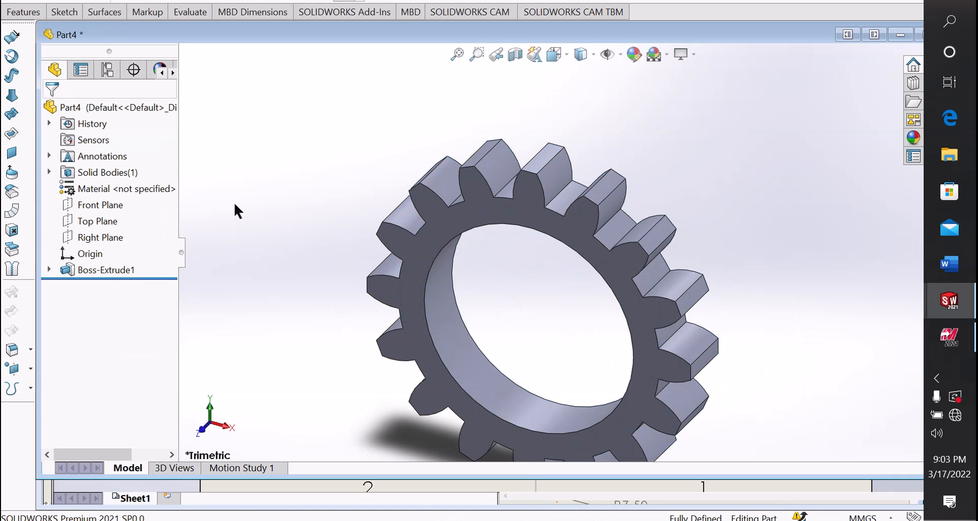
- Start a boss extrusion from the existing gear sketch using the ring region between the 26 mm and 40 mm circles
click(28, 16)
click(31, 54)
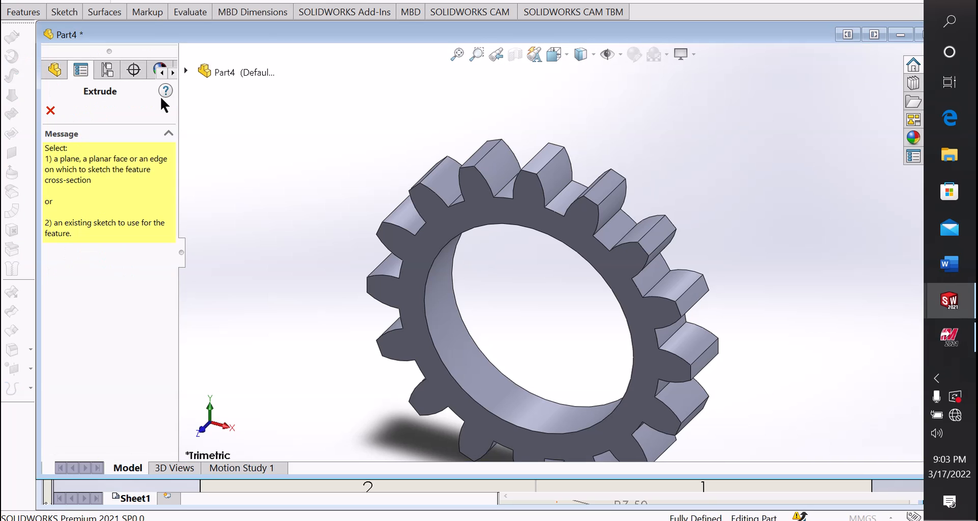
click(185, 70)
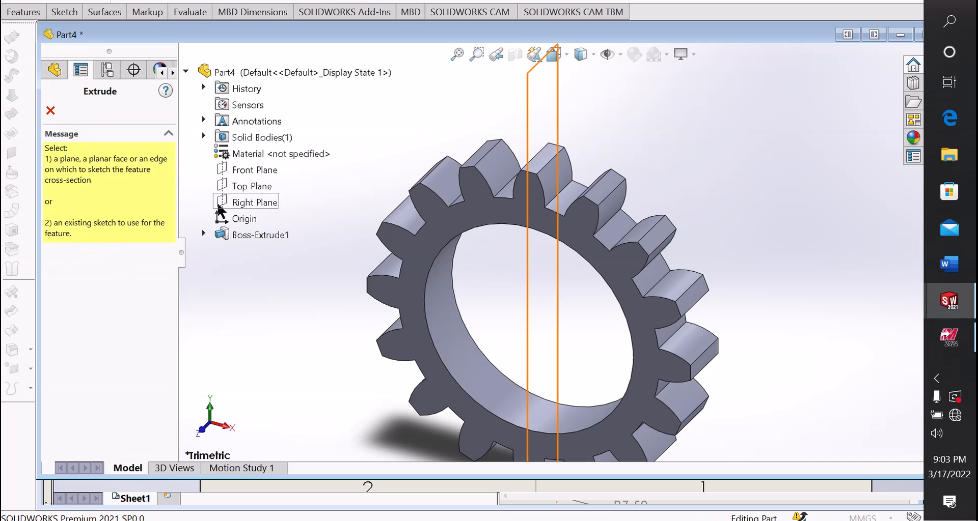
click(204, 234)
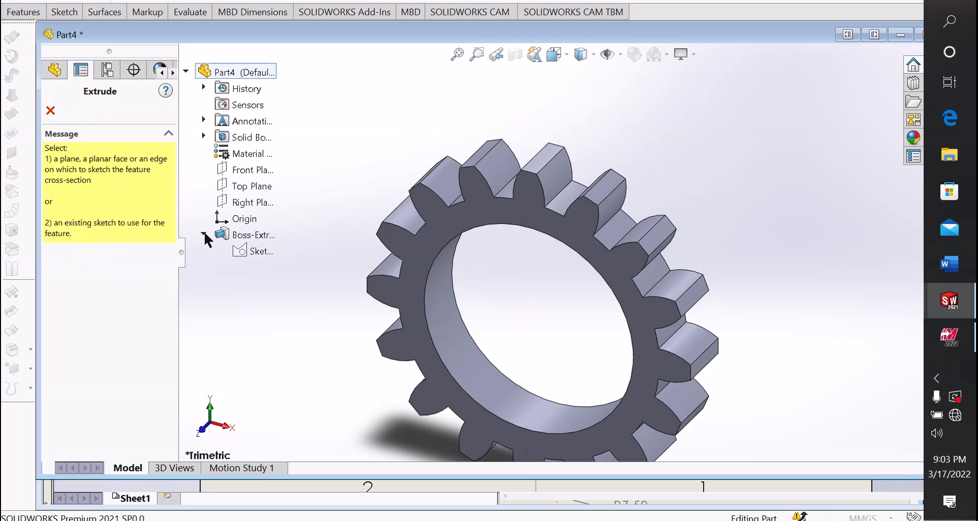
click(261, 253)
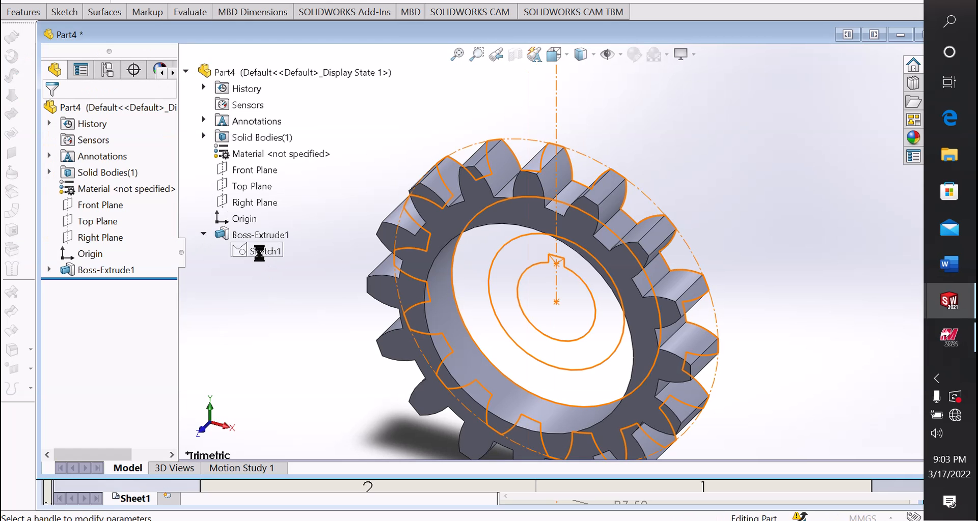
click(466, 280)
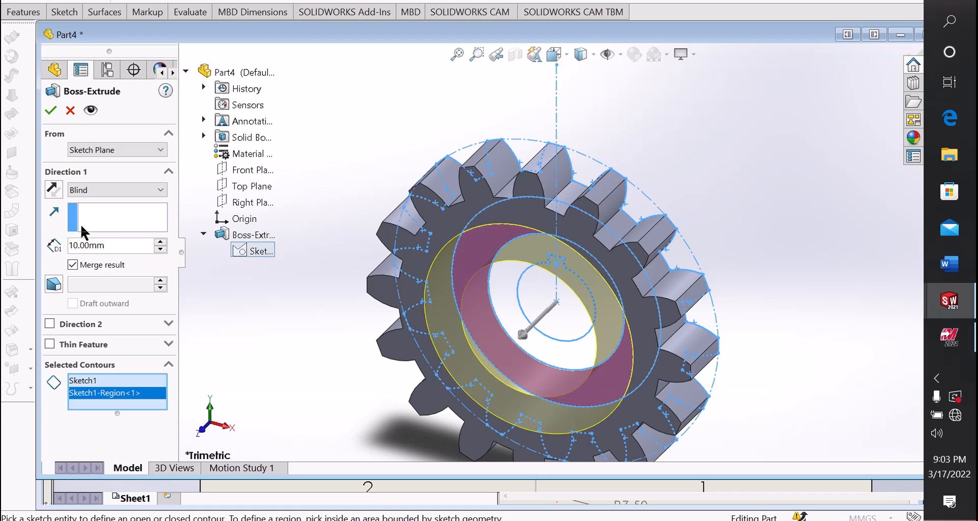
- Set the web ring's extrusion depth to 8 mm with the Mid Plane end condition and complete the boss
drag(132, 241, 43, 242)
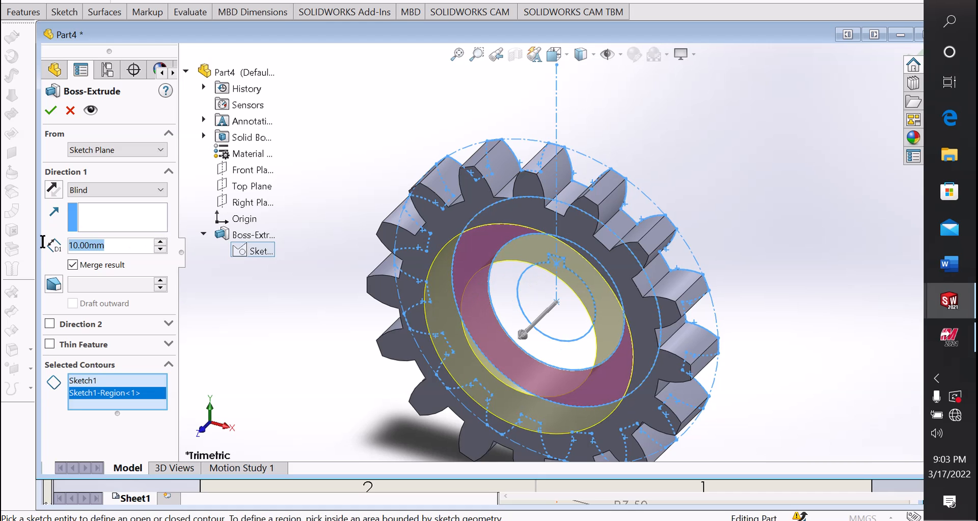
text(8)
click(81, 190)
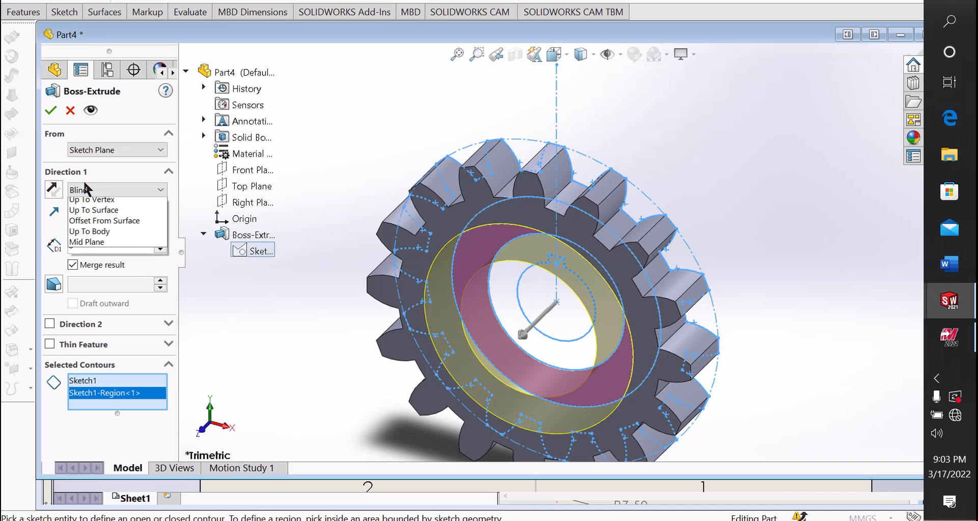
click(88, 202)
click(90, 190)
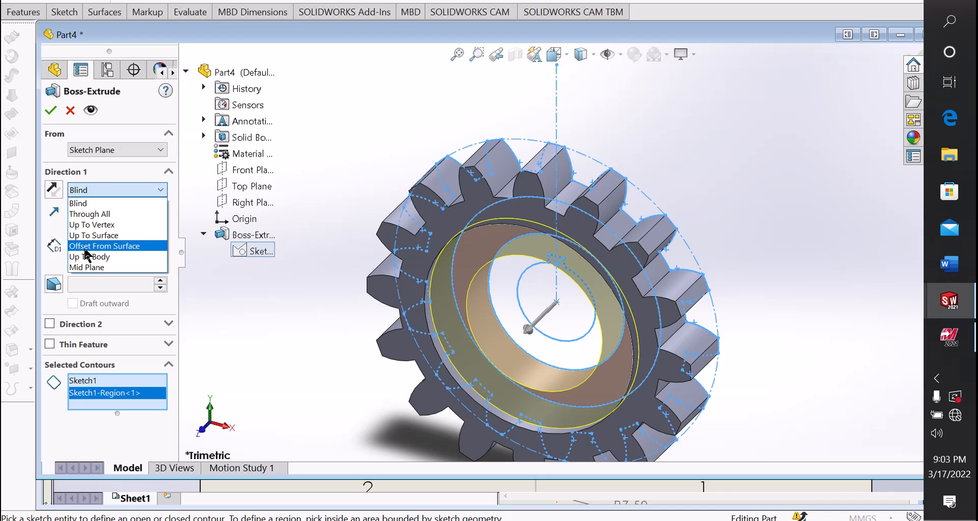
click(86, 257)
click(87, 191)
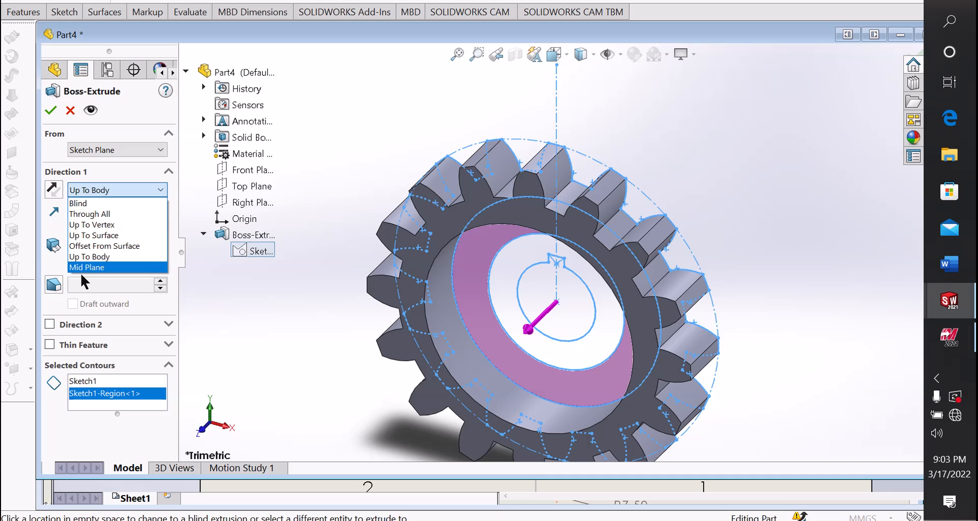
click(84, 269)
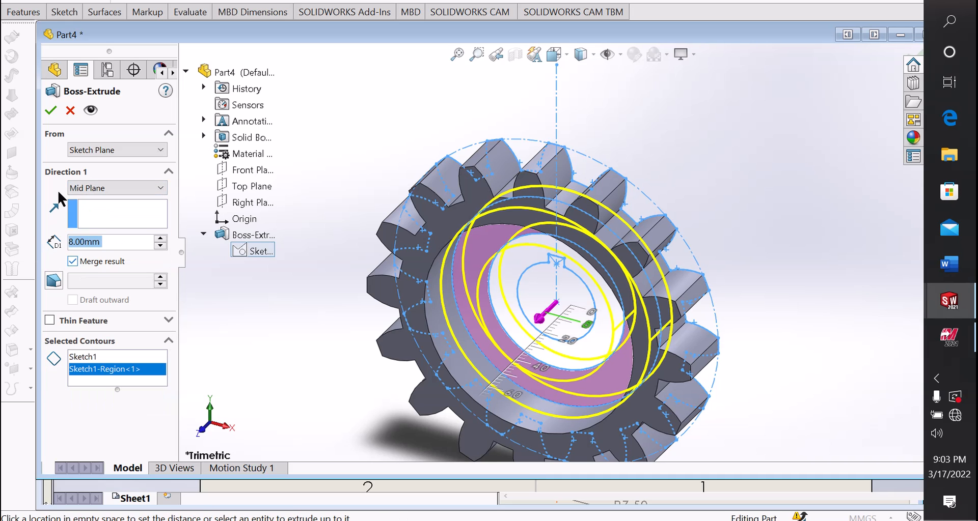
click(51, 111)
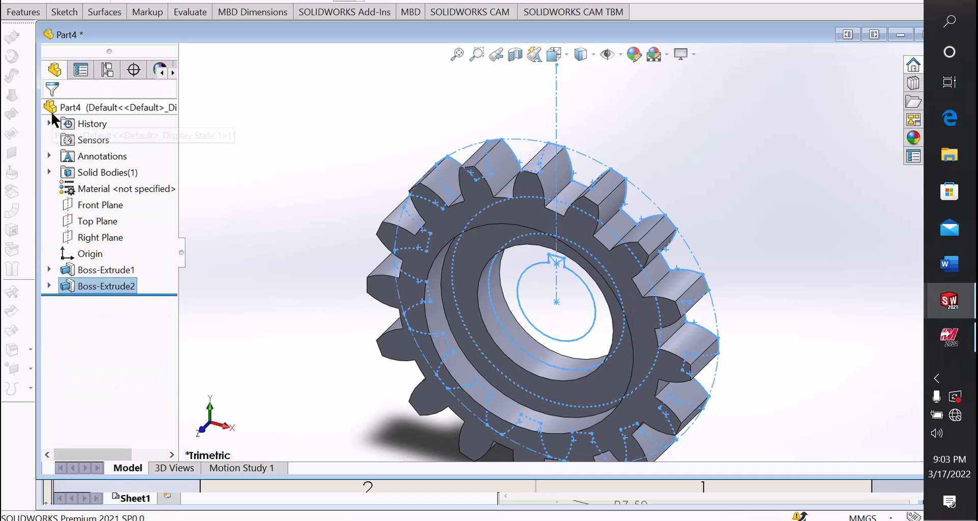
- Edit the toothed ring's extrusion to use the Mid Plane end condition instead of Blind
click(81, 270)
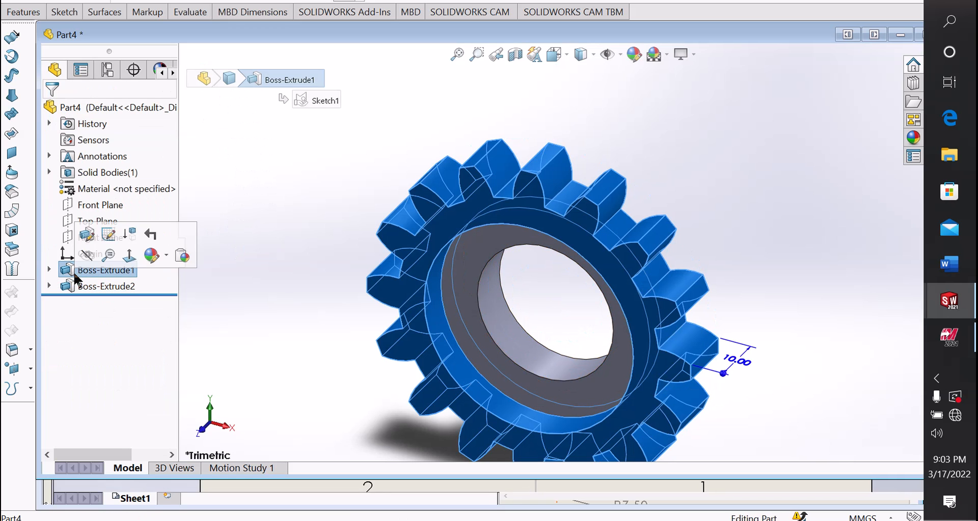
click(93, 234)
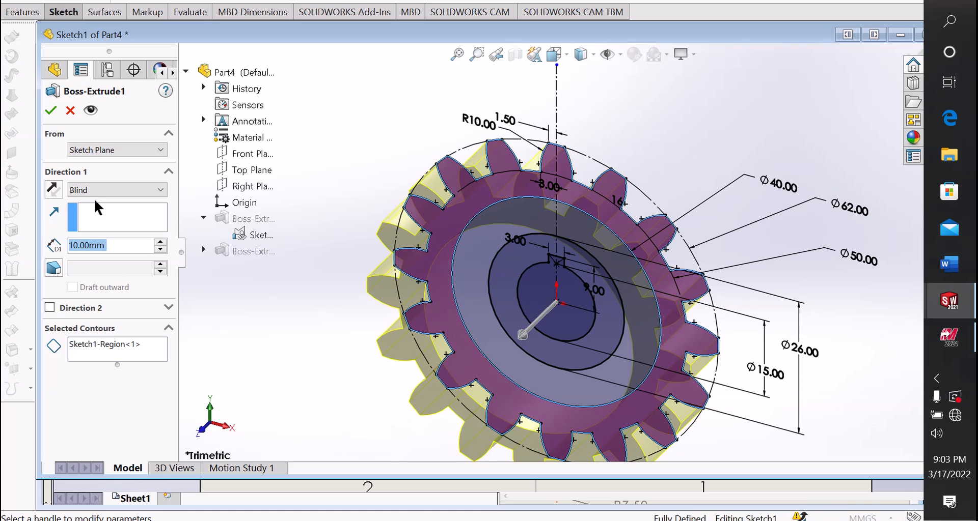
click(90, 190)
click(94, 253)
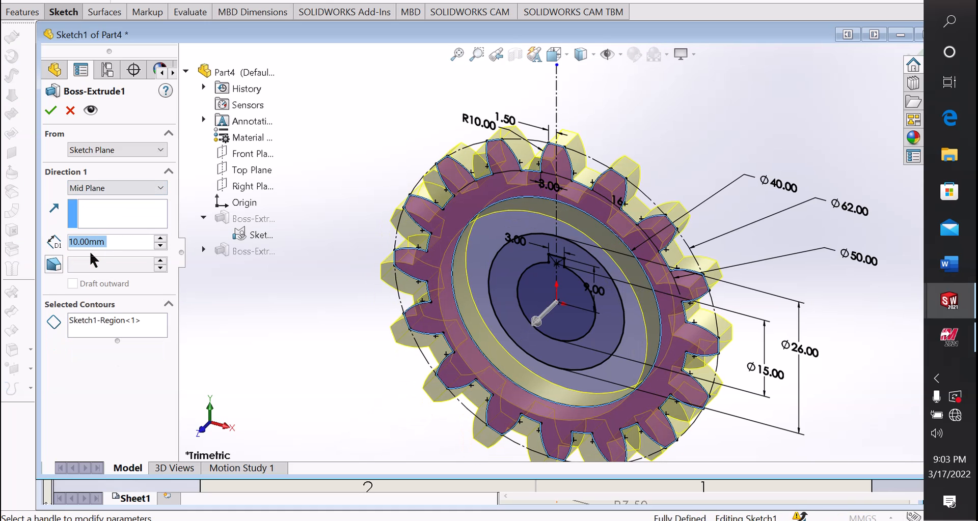
click(50, 111)
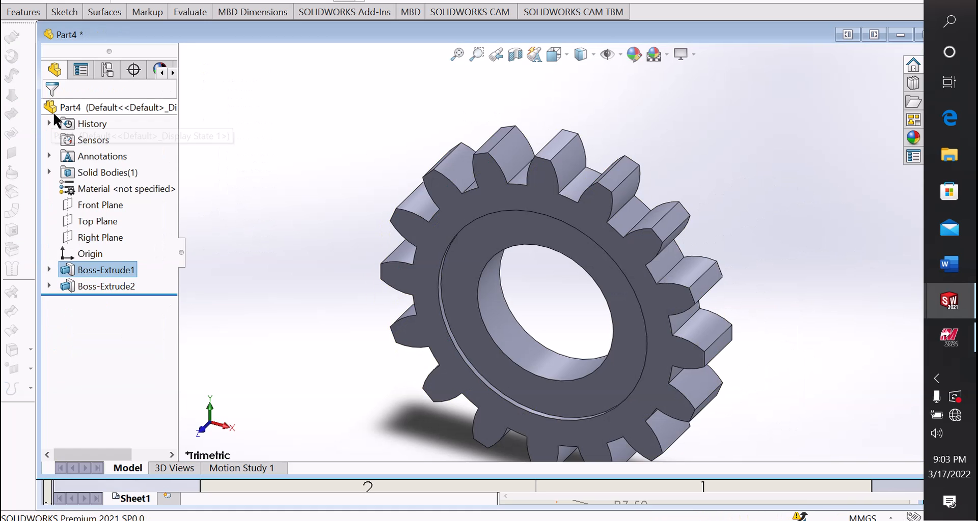
click(234, 240)
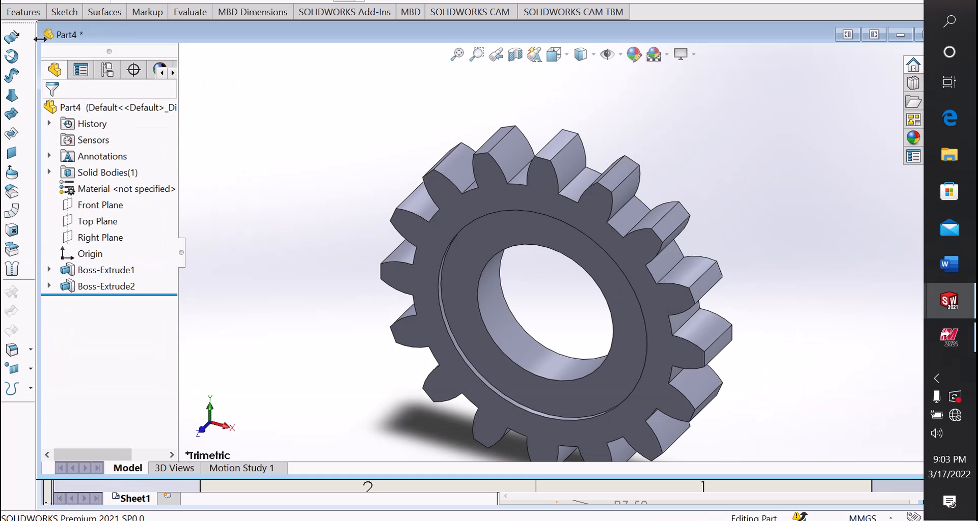
- Extrude the hub region between the 26 mm circle and the keyed bore 12 mm as a Mid Plane boss from the same sketch
click(23, 11)
click(20, 36)
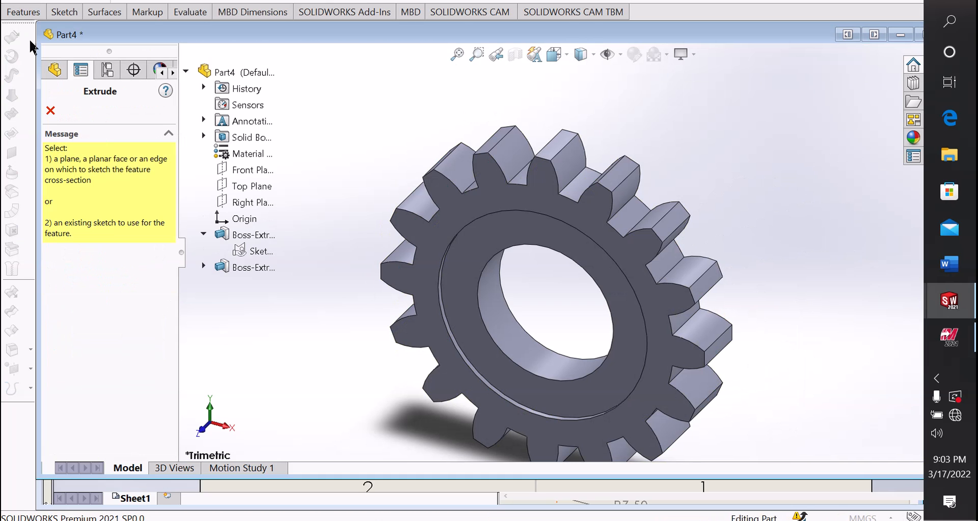
click(261, 251)
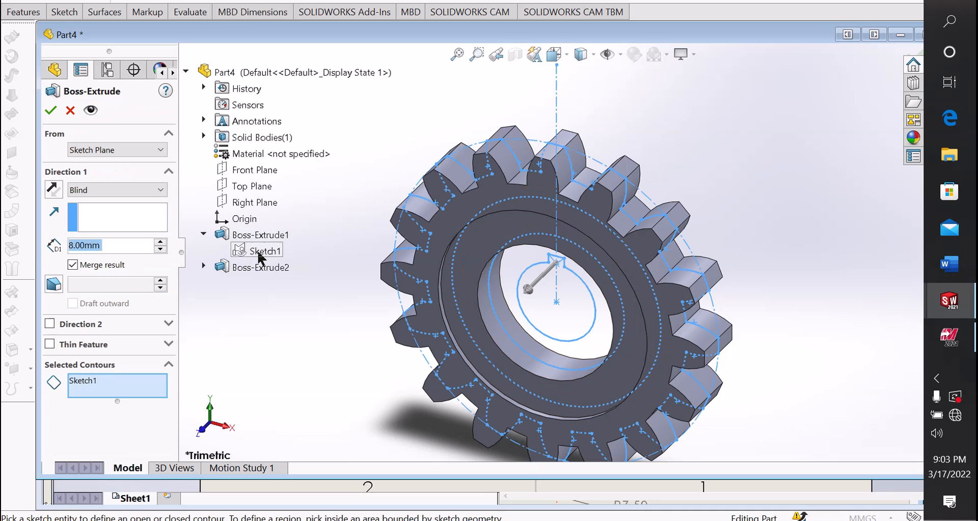
click(503, 313)
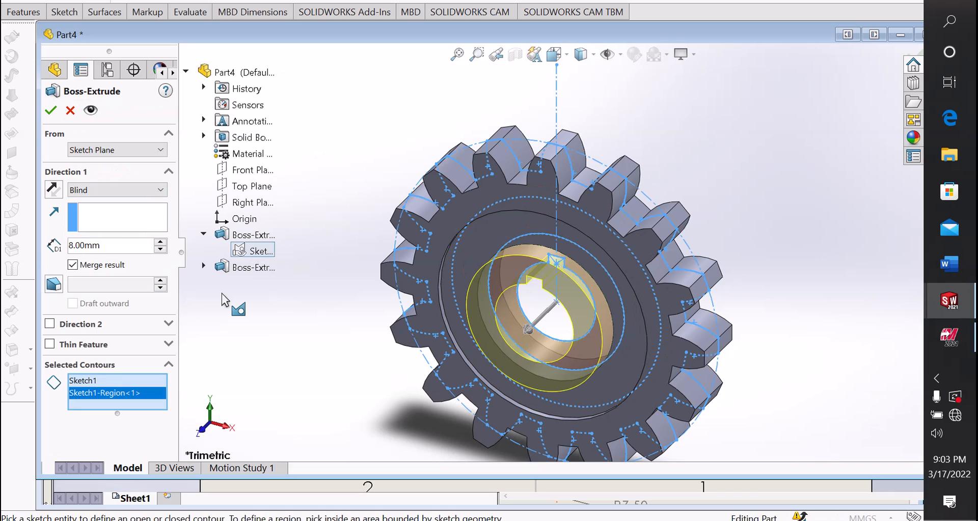
double_click(124, 243)
text(12)
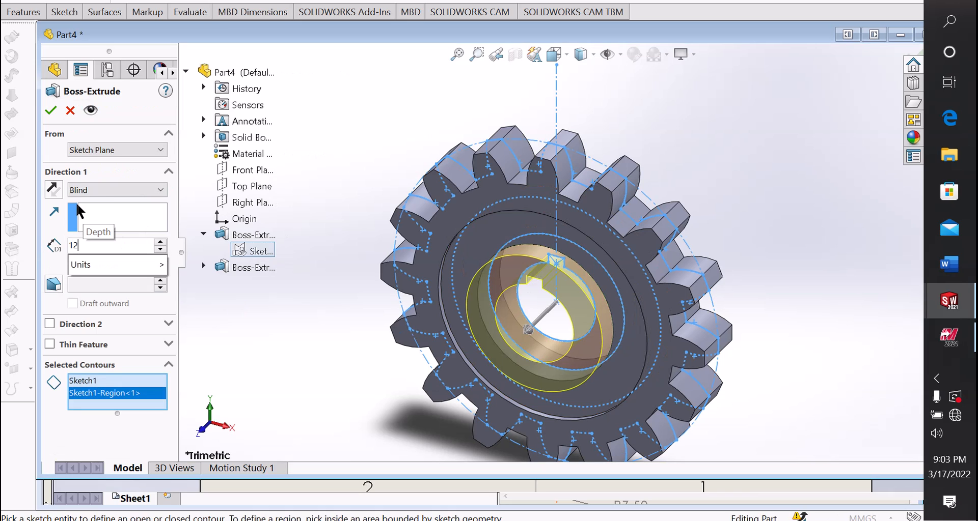
key(Return)
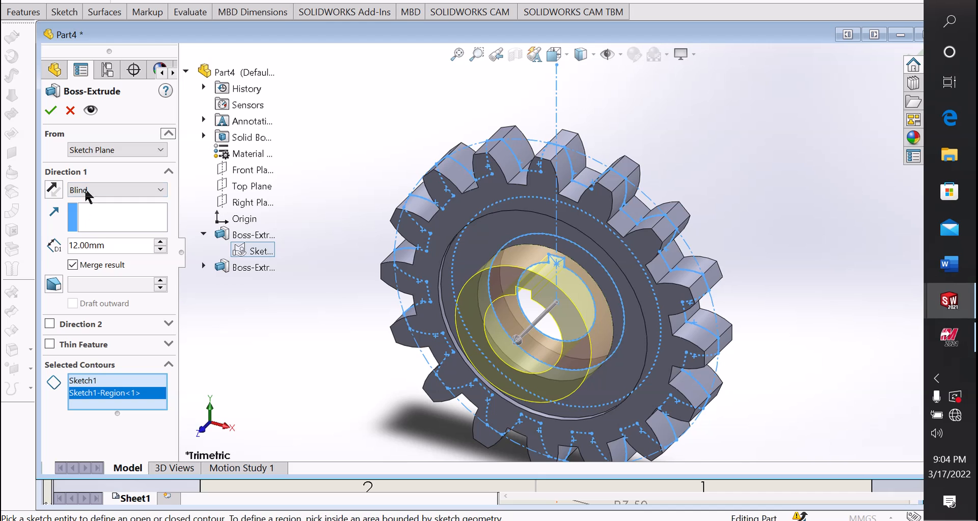
click(87, 191)
click(86, 267)
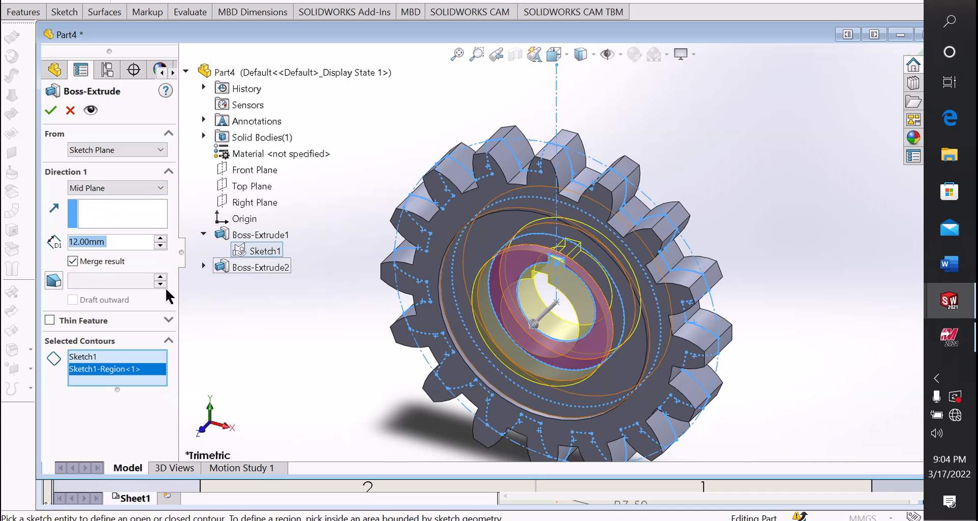
click(49, 112)
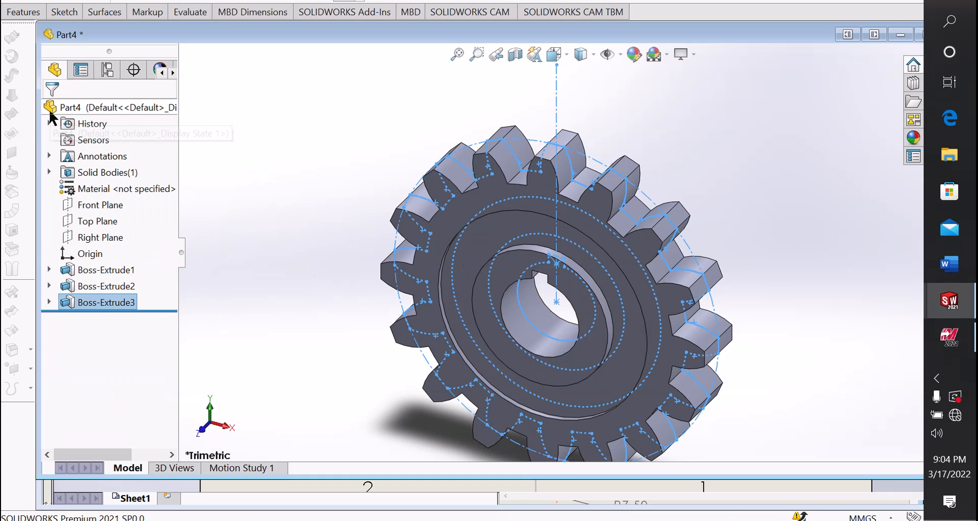
- Examine the finished gear's teeth, recessed web, hub and keyed bore from several angles
click(268, 215)
mouse_move(349, 301)
middle_down()
mouse_move(395, 270)
mouse_move(538, 277)
mouse_move(654, 307)
middle_up()
middle_drag(687, 349, 328, 365)
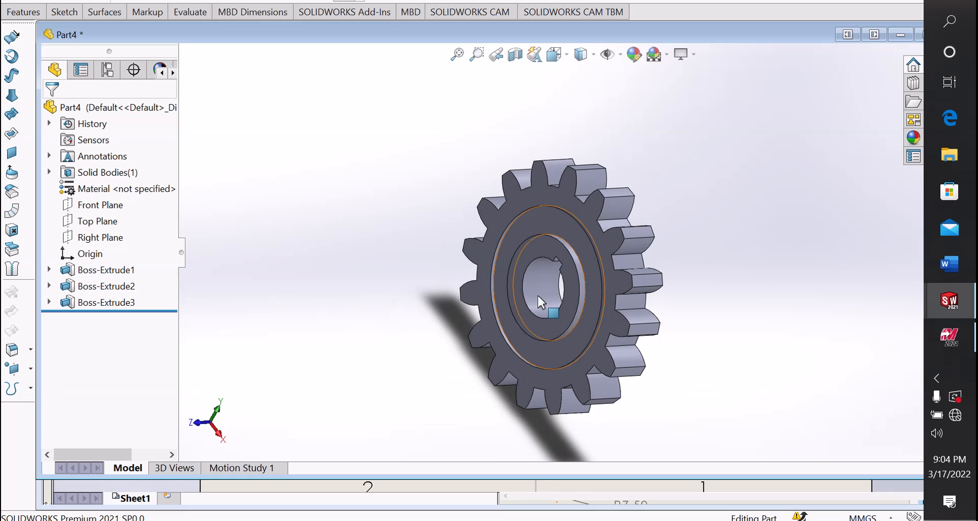
middle_drag(557, 273, 640, 280)
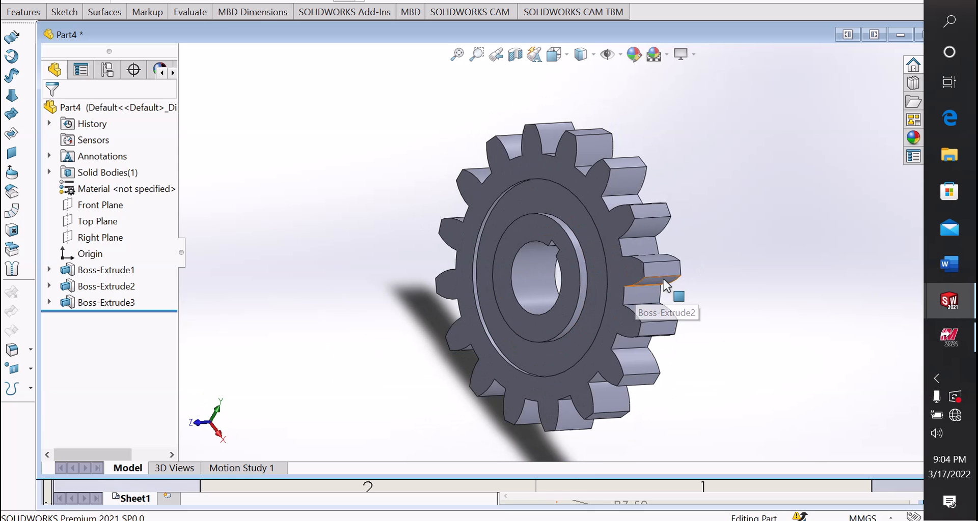
scroll(653, 209, up, 1)
scroll(653, 209, down, 1)
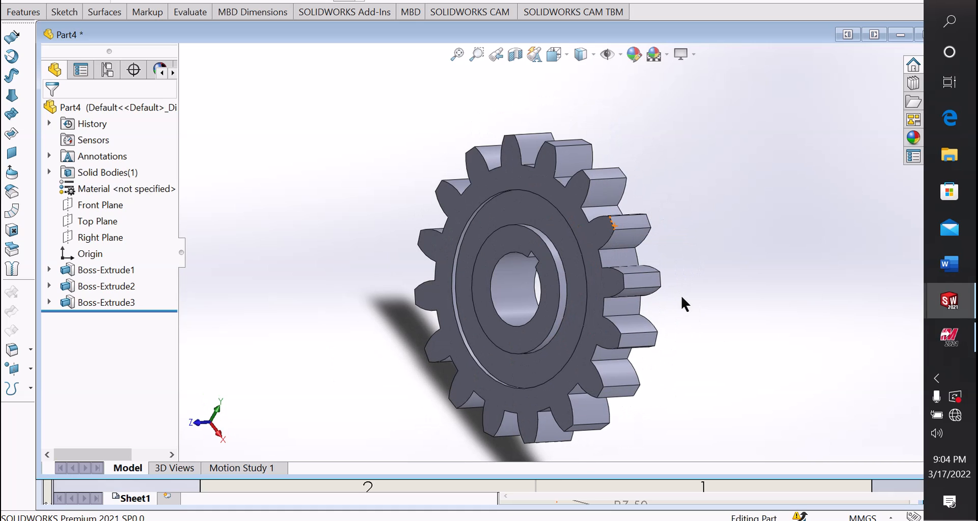
middle_drag(668, 319, 552, 372)
scroll(554, 354, up, 1)
scroll(554, 353, down, 2)
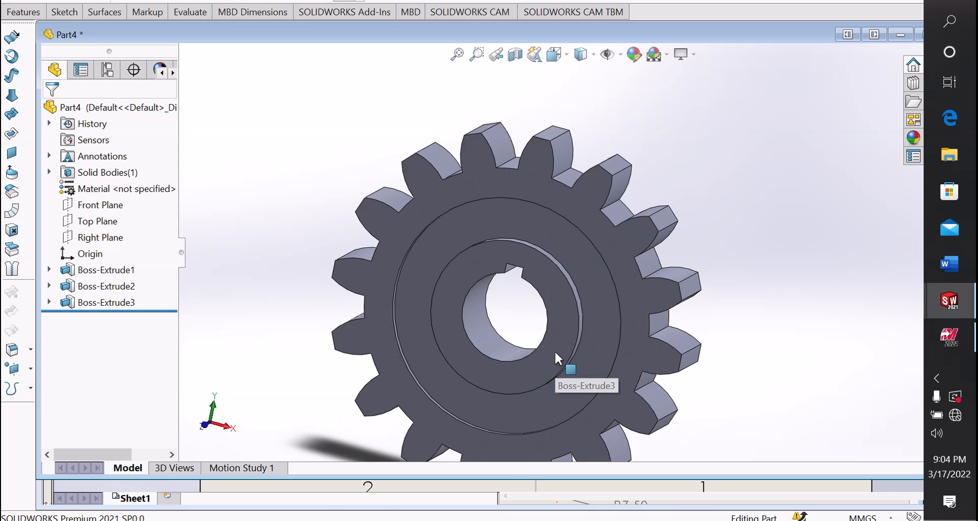
scroll(554, 350, up, 2)
scroll(556, 352, down, 2)
scroll(567, 129, down, 1)
scroll(567, 130, up, 1)
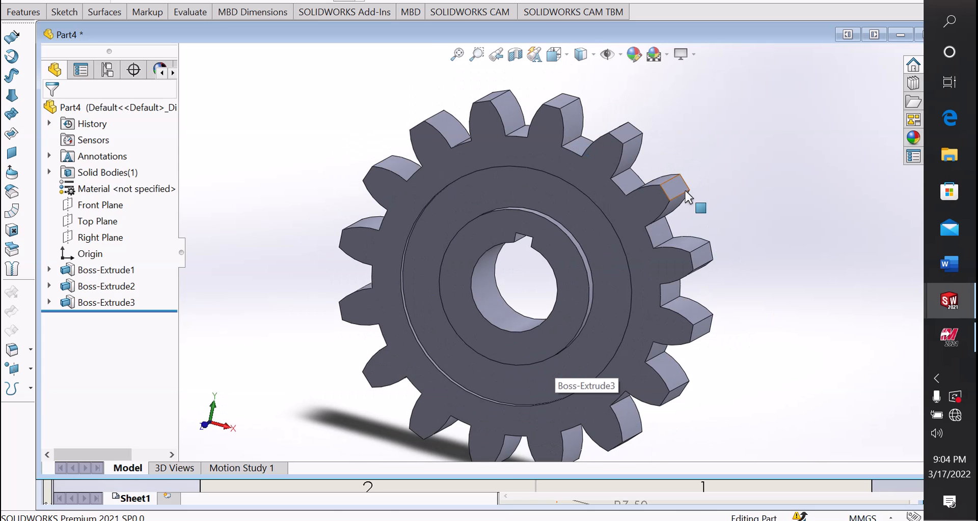